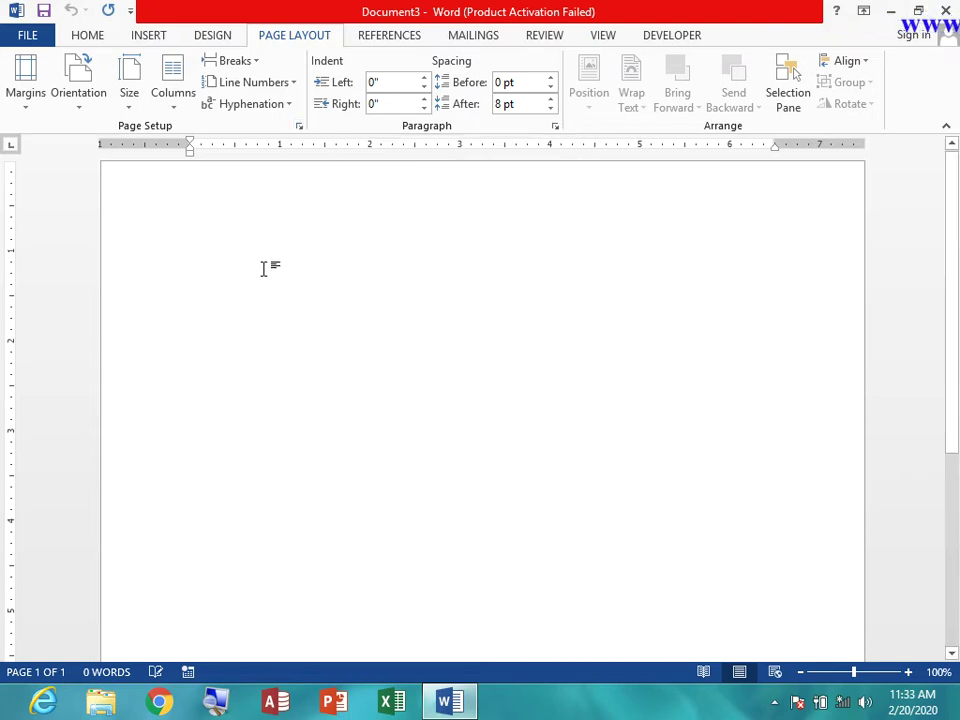
Generate sample paragraphs with =RAND(100), then open and close the page footer
text(=RAND(100)
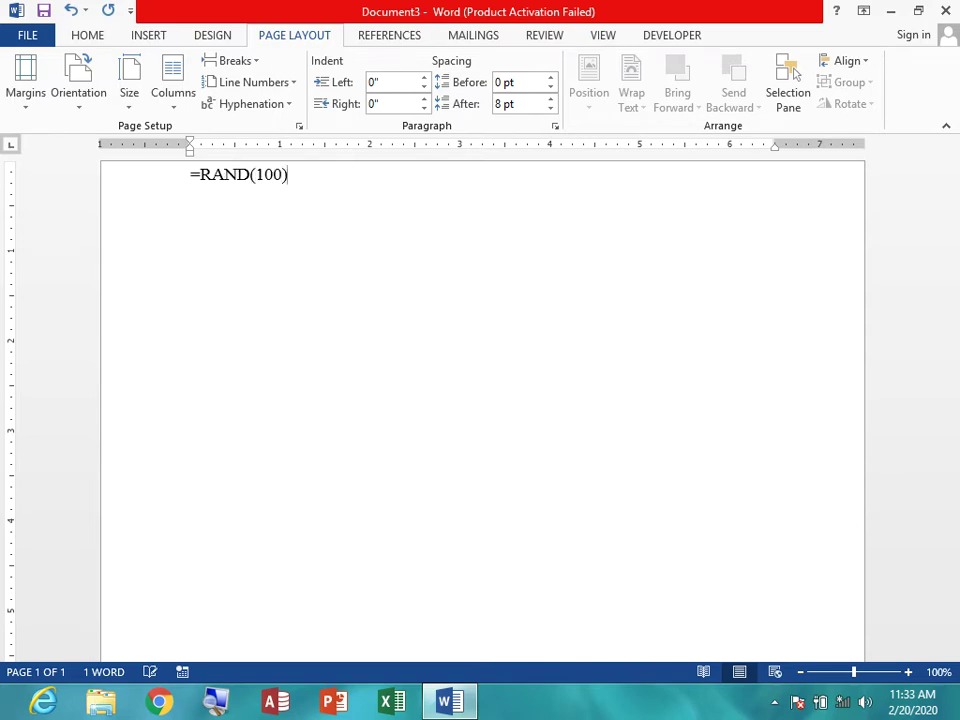
key(Return)
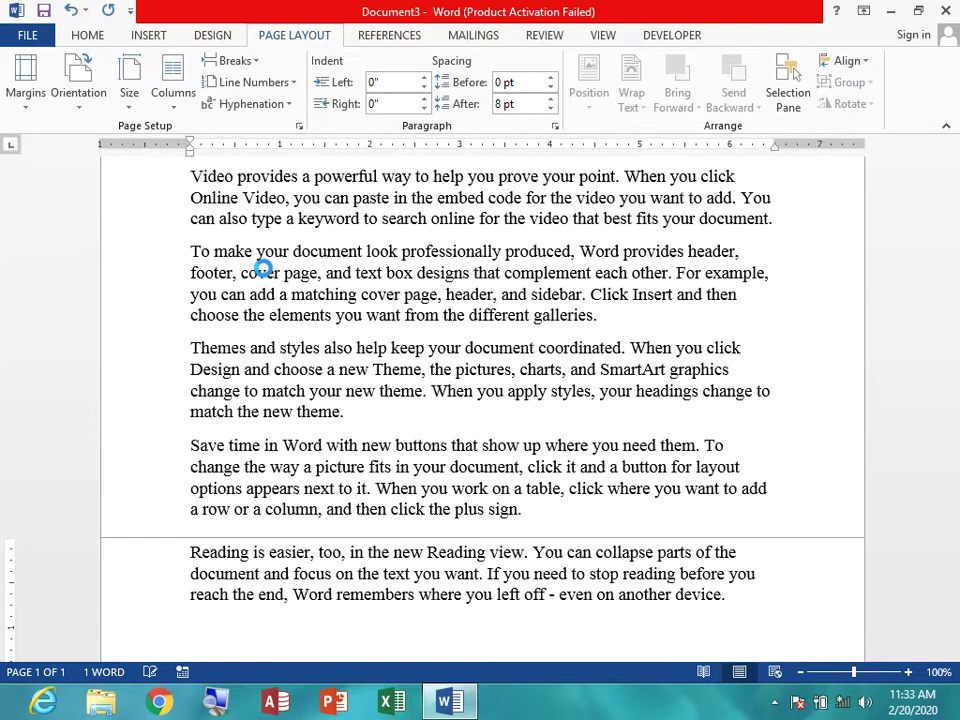
double_click(453, 541)
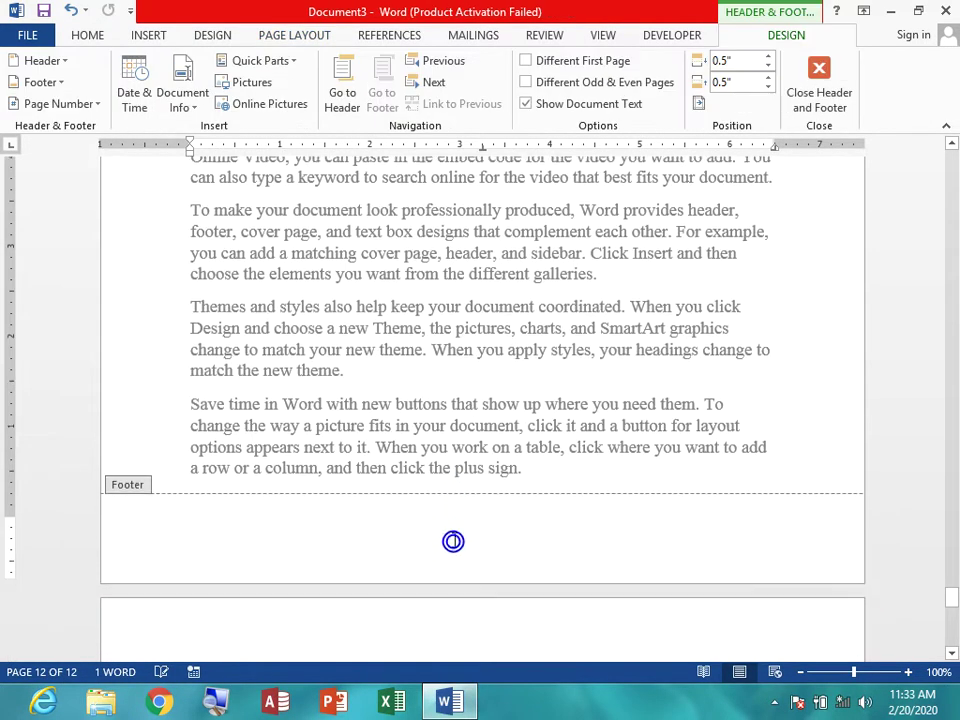
click(819, 90)
scroll(538, 405, down, 1)
click(345, 553)
Return to page 1 and place the insertion point in the second paragraph
scroll(454, 484, up, 10)
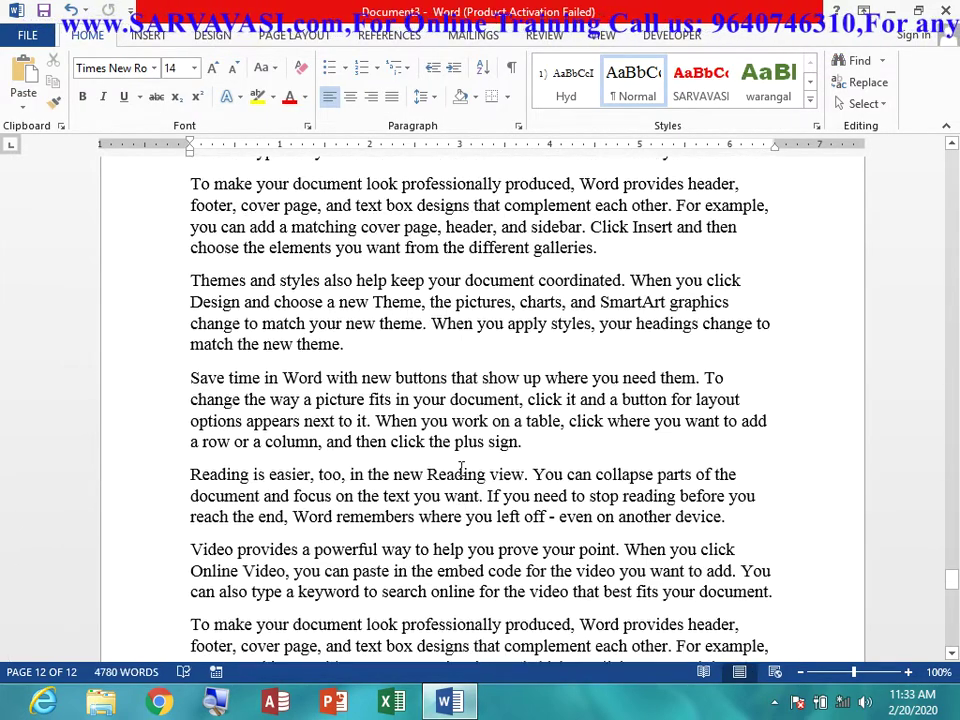
scroll(461, 466, up, 2)
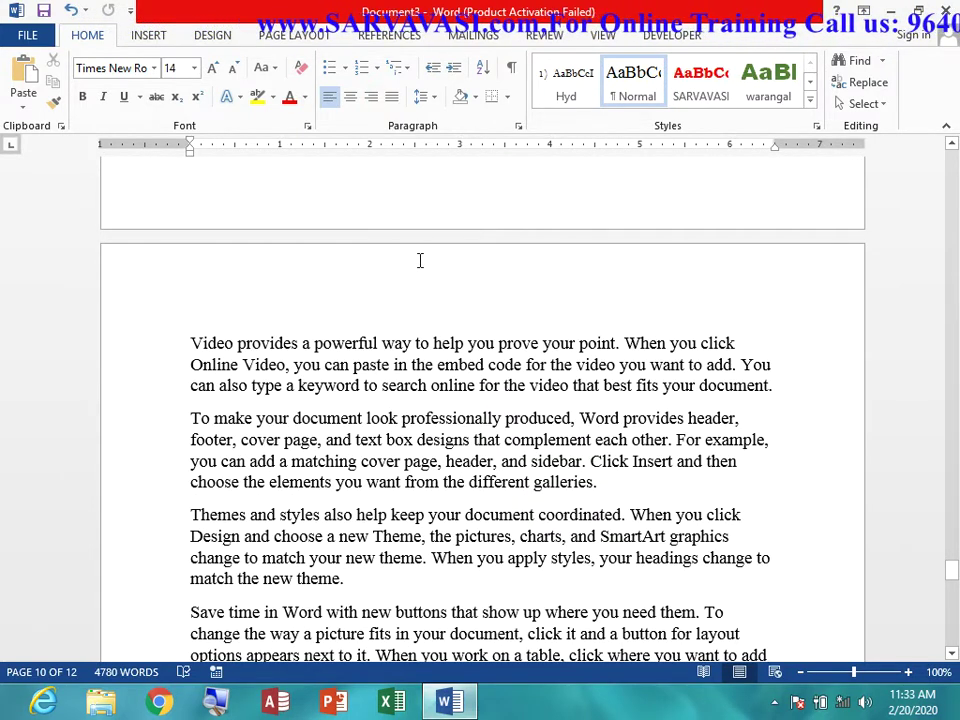
scroll(420, 292, up, 4)
scroll(420, 292, up, 3)
scroll(420, 292, up, 6)
scroll(420, 290, up, 8)
scroll(420, 290, up, 6)
scroll(420, 287, up, 6)
scroll(572, 289, up, 6)
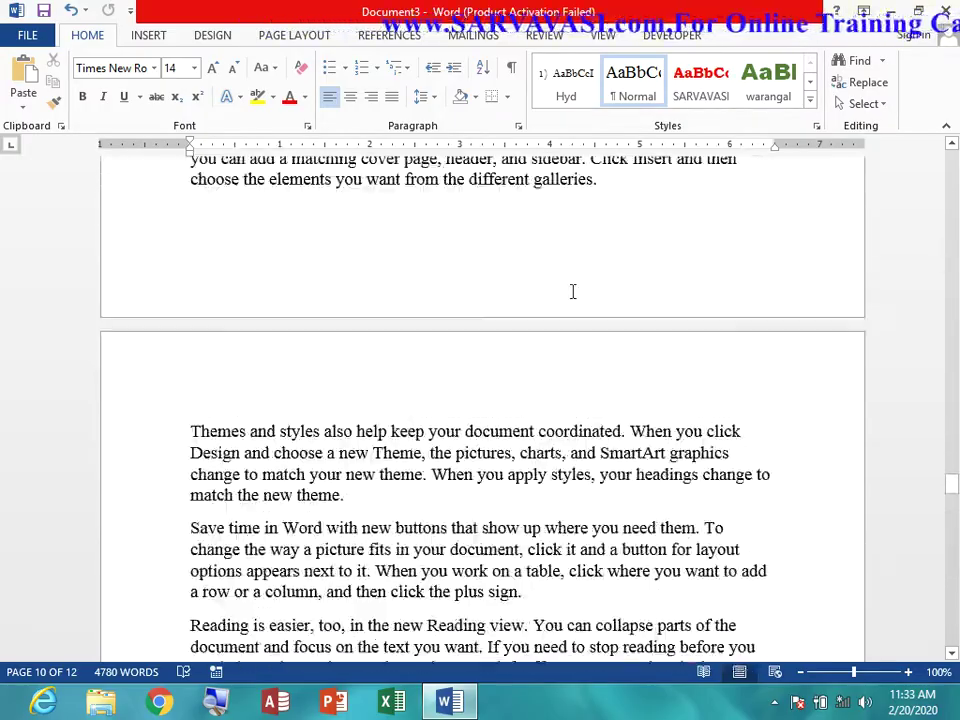
scroll(920, 432, up, 2)
drag(951, 480, 952, 160)
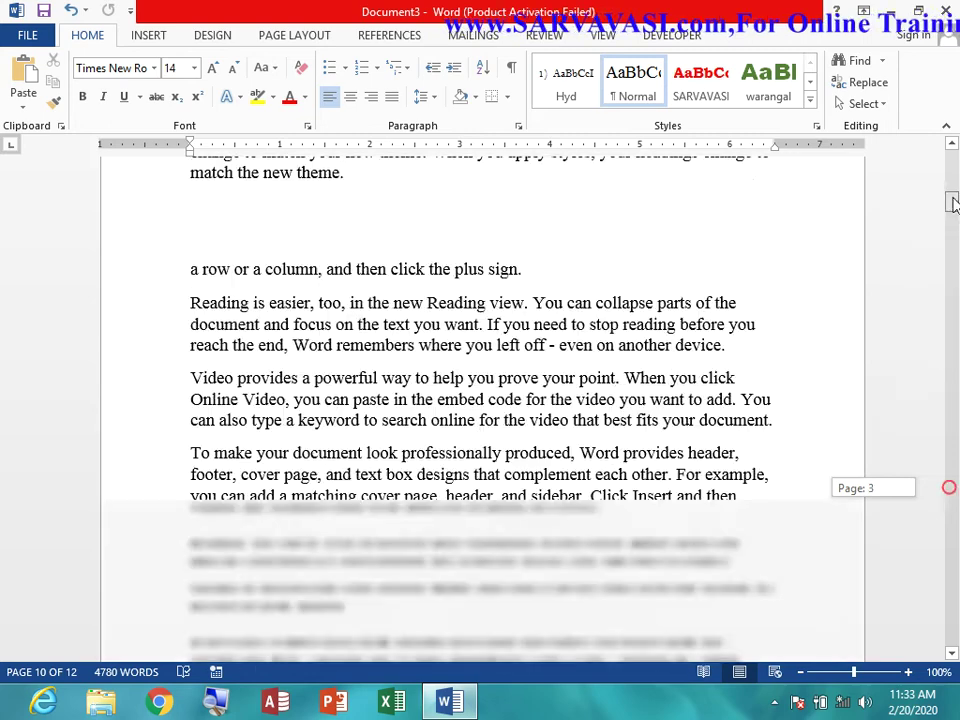
double_click(615, 276)
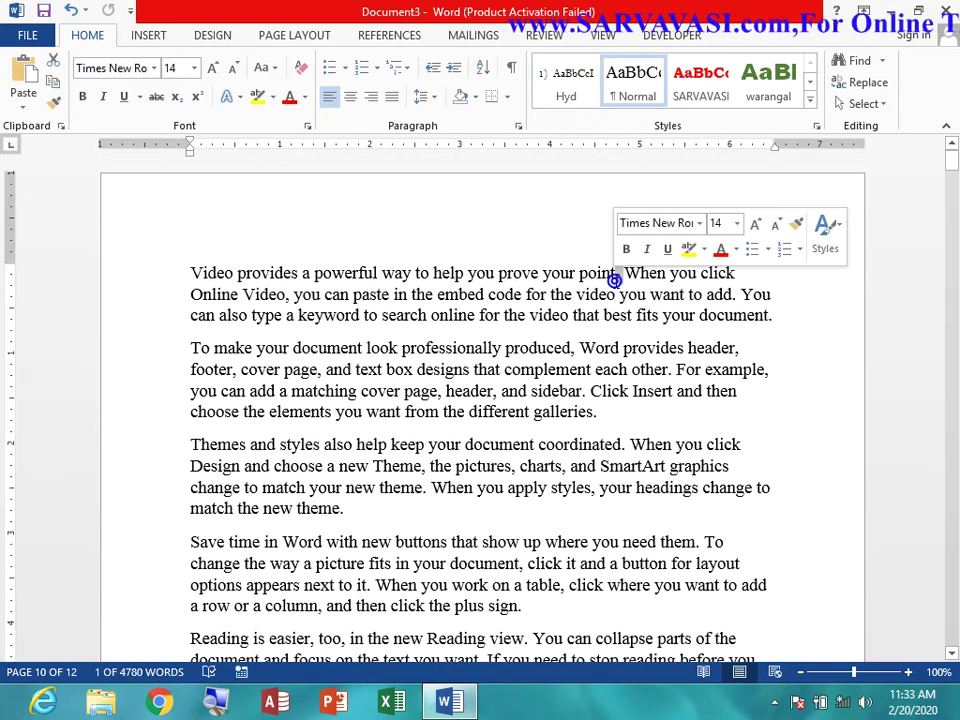
click(614, 280)
click(313, 398)
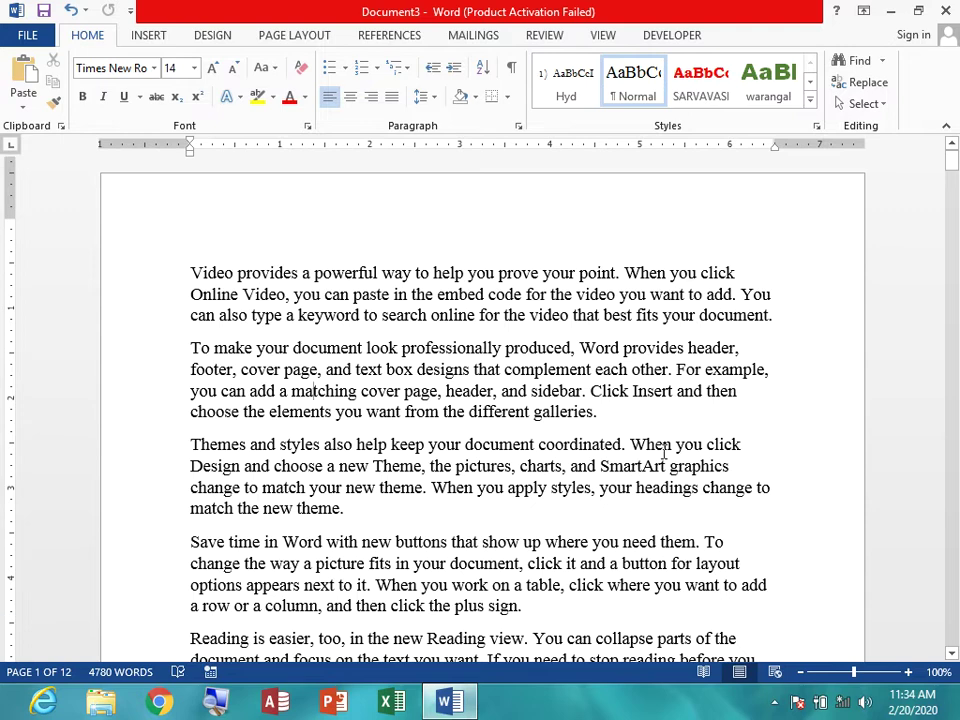
scroll(654, 454, down, 10)
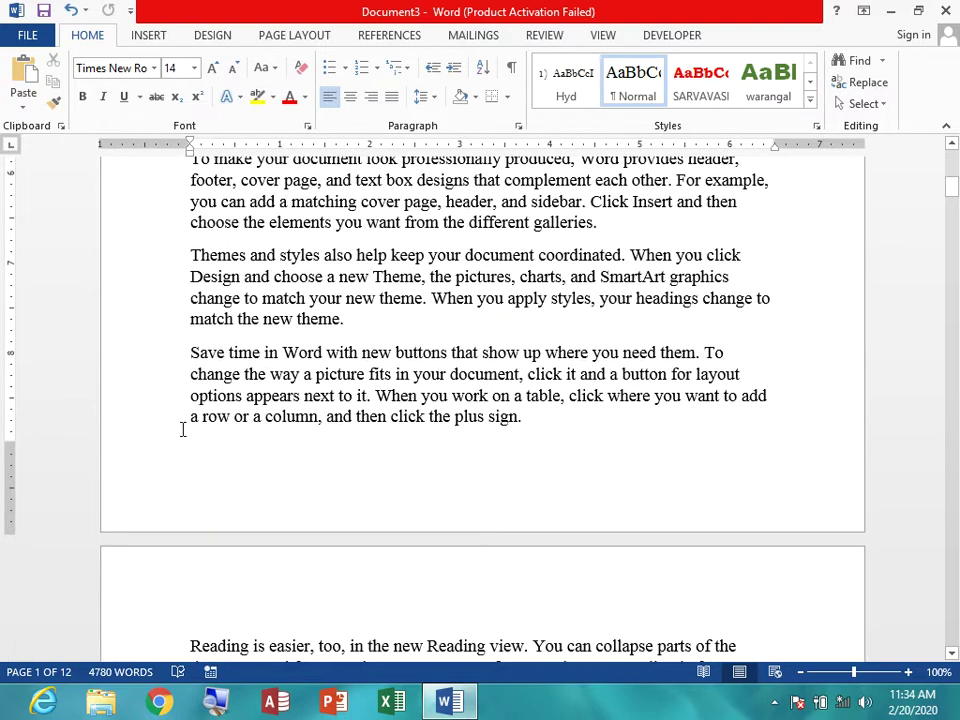
scroll(200, 514, down, 5)
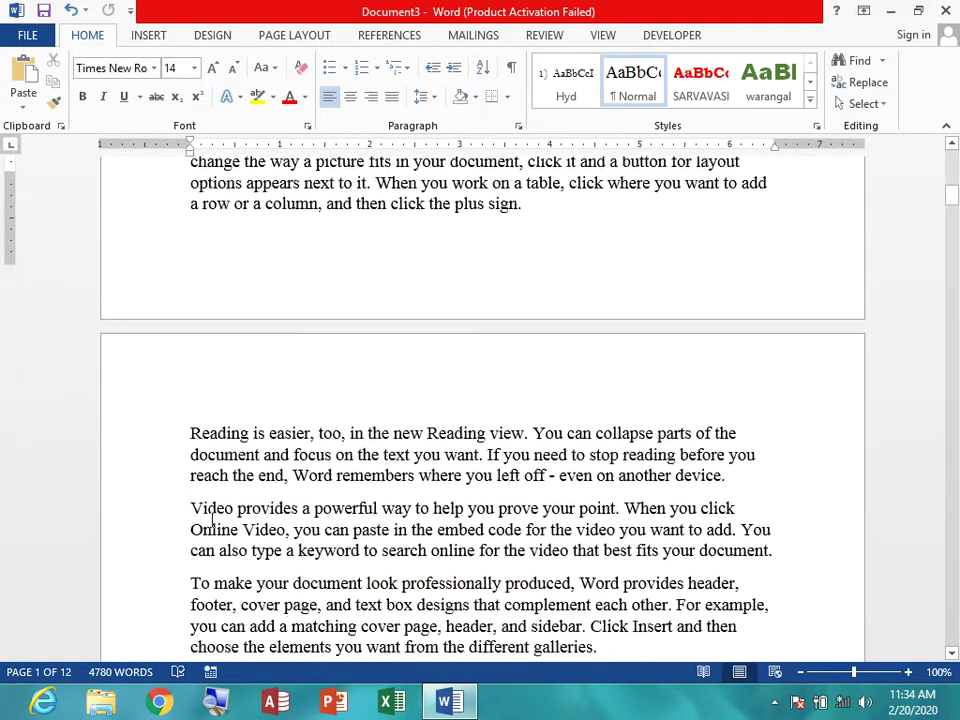
click(193, 333)
scroll(240, 418, down, 3)
scroll(240, 418, down, 3)
scroll(240, 420, down, 4)
scroll(241, 424, down, 3)
scroll(241, 424, down, 9)
scroll(241, 425, down, 9)
scroll(241, 424, up, 10)
scroll(241, 422, up, 10)
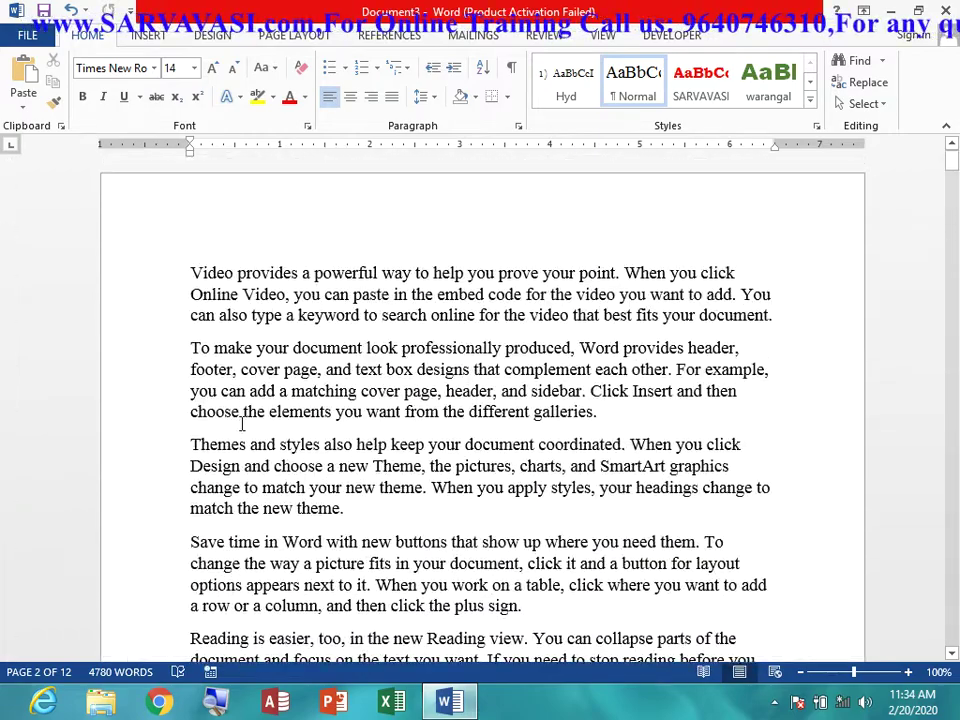
click(249, 316)
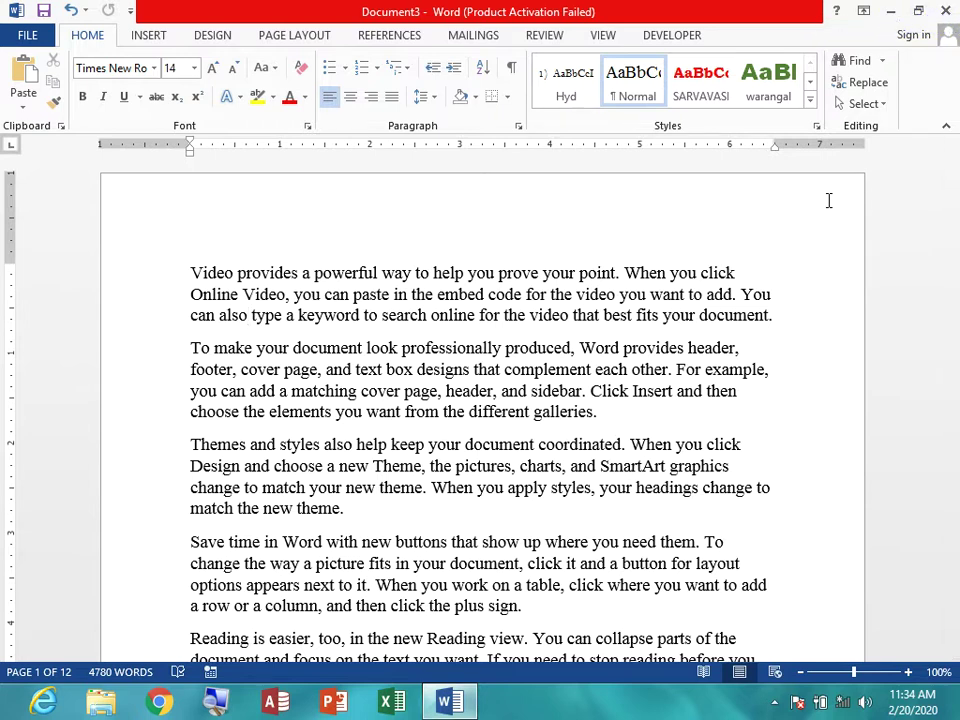
Select the entire document with Ctrl+A, justify it, and deselect the text
key(ctrl+a)
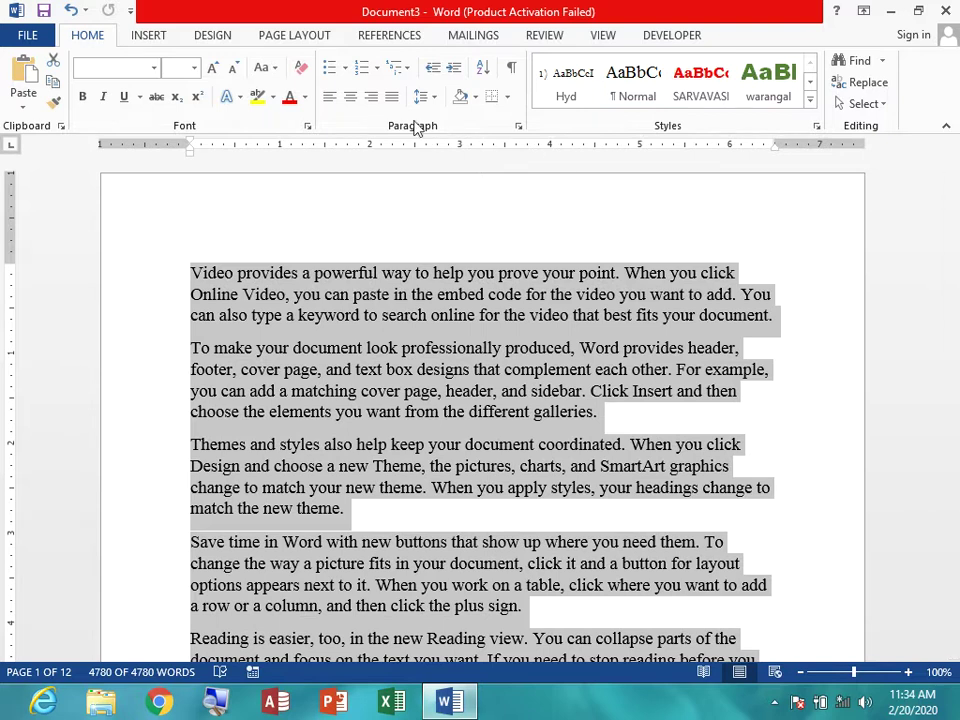
click(394, 98)
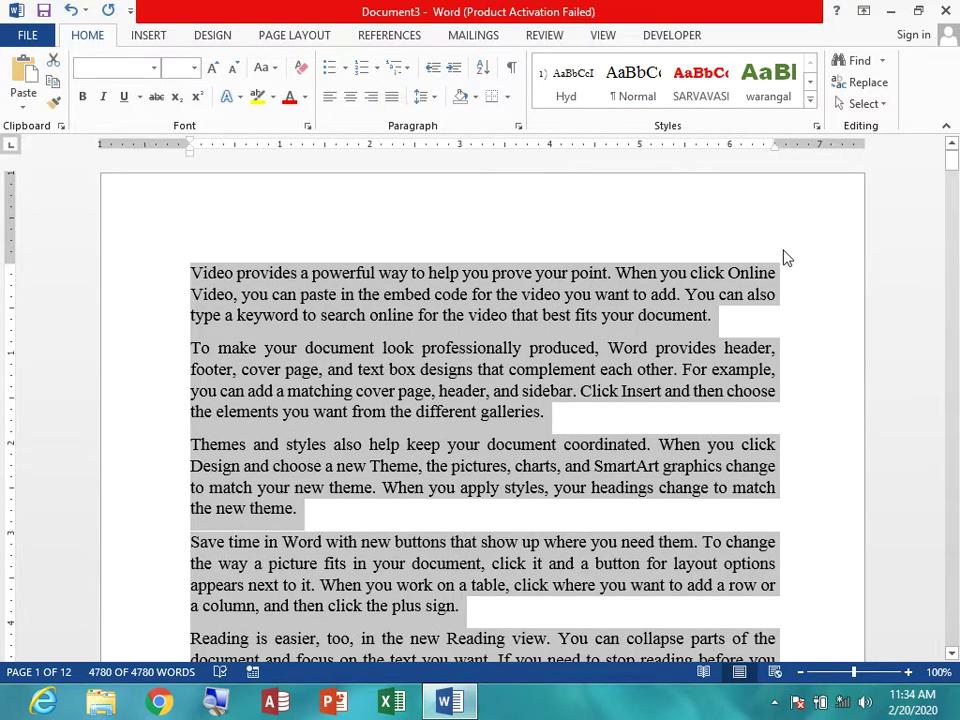
click(773, 408)
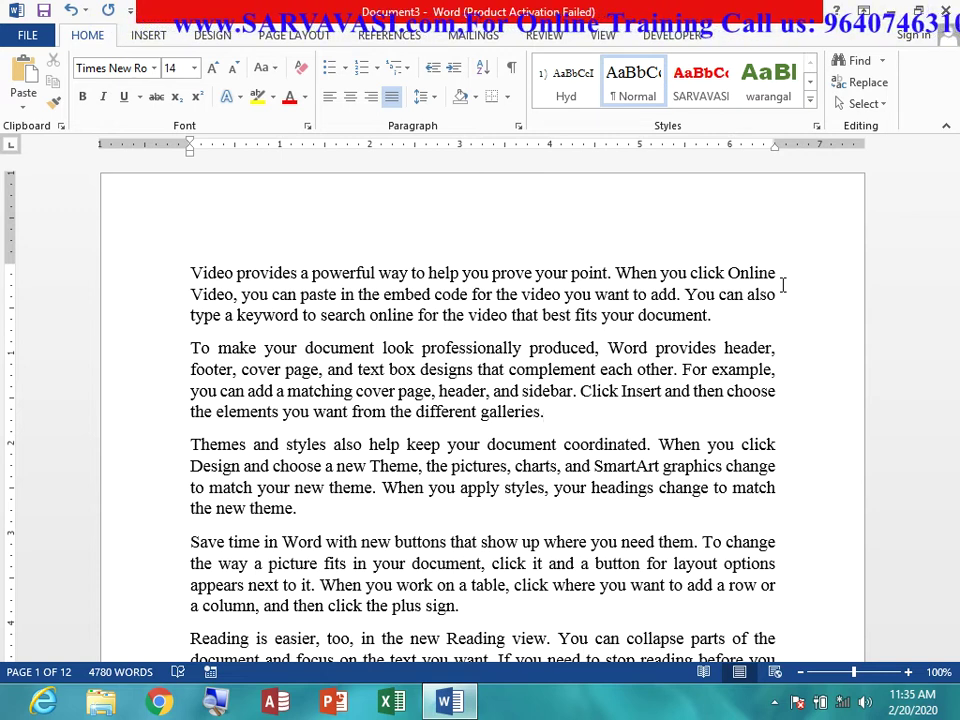
click(316, 37)
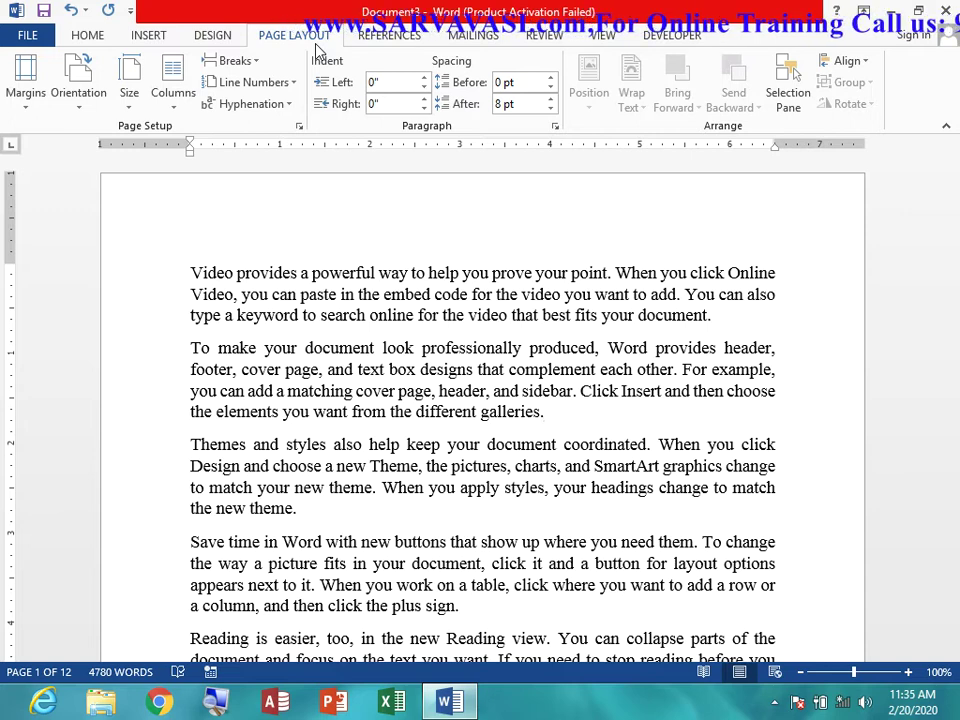
click(301, 126)
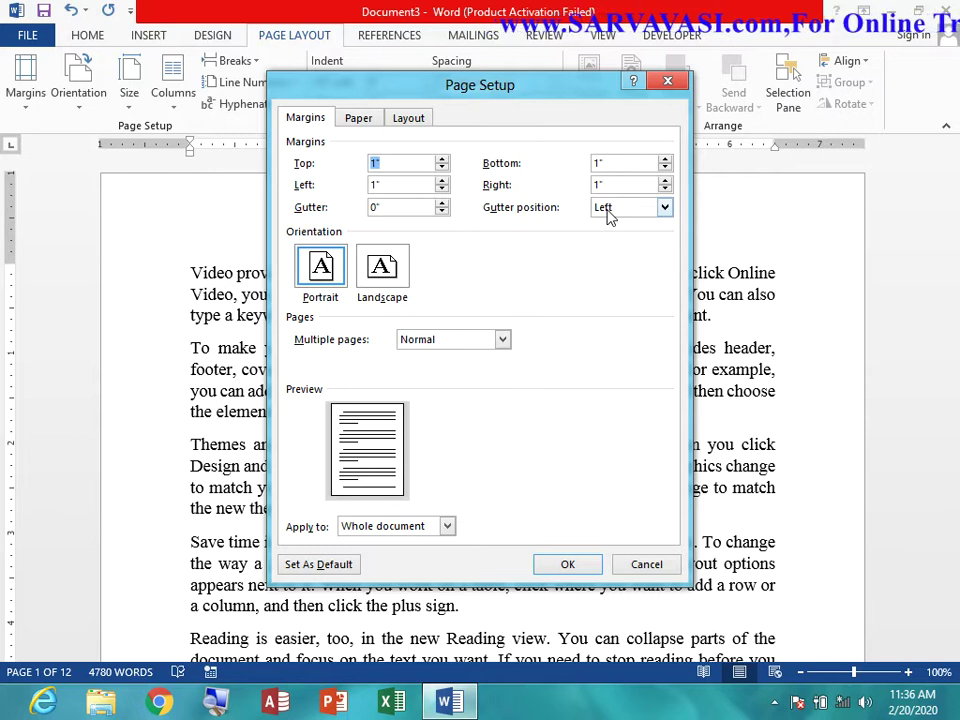
click(390, 167)
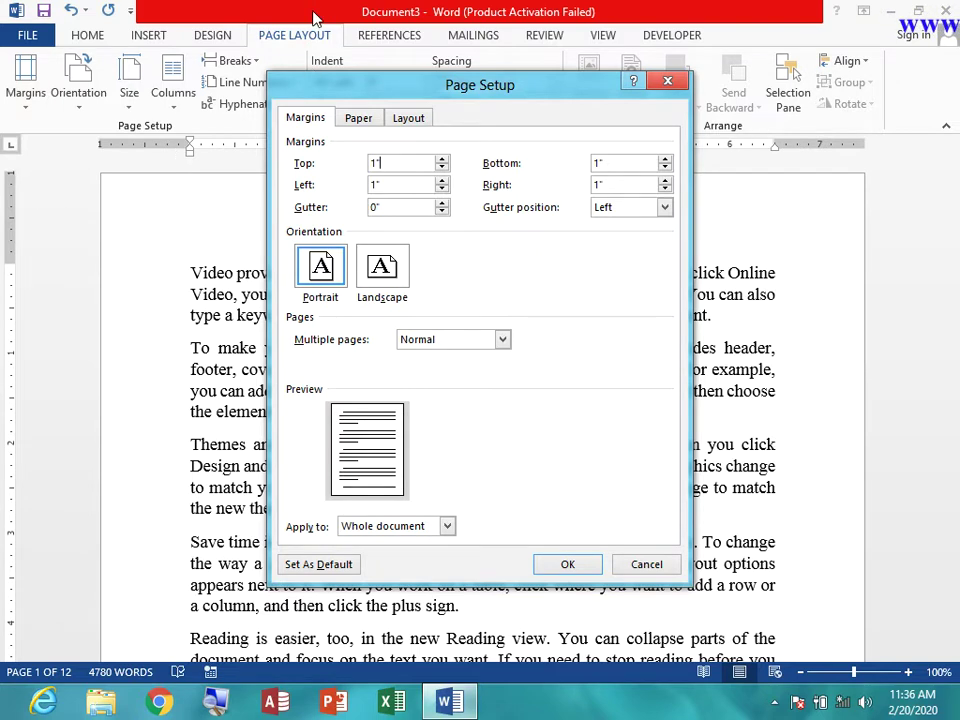
click(656, 558)
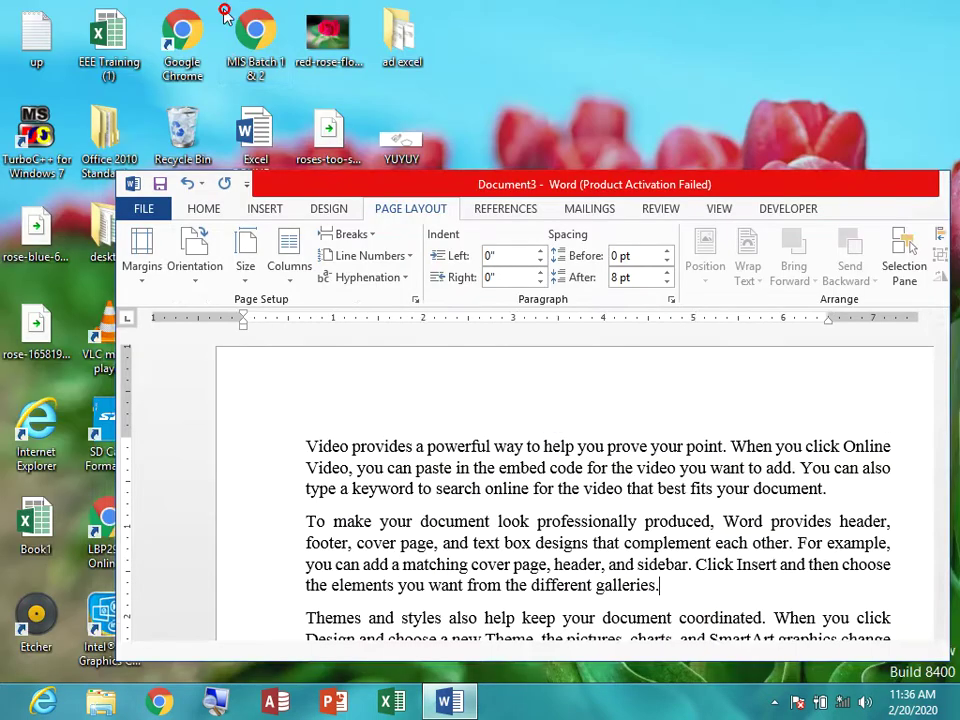
Restore the Word window to a smaller size, move it near the screen top, and open Page Setup
double_click(225, 12)
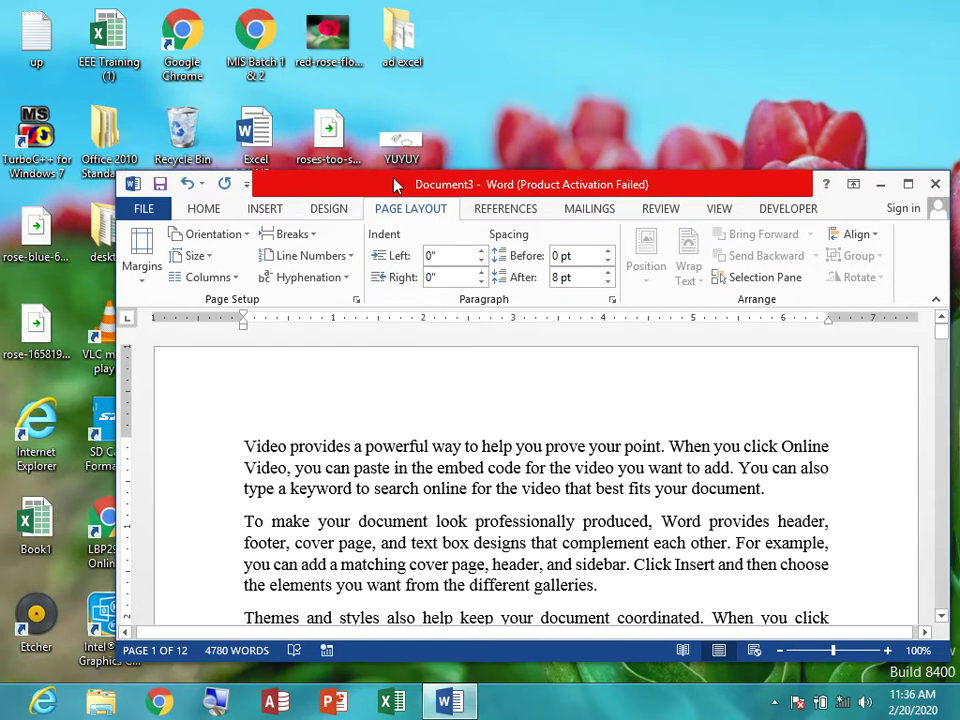
drag(395, 185, 373, 28)
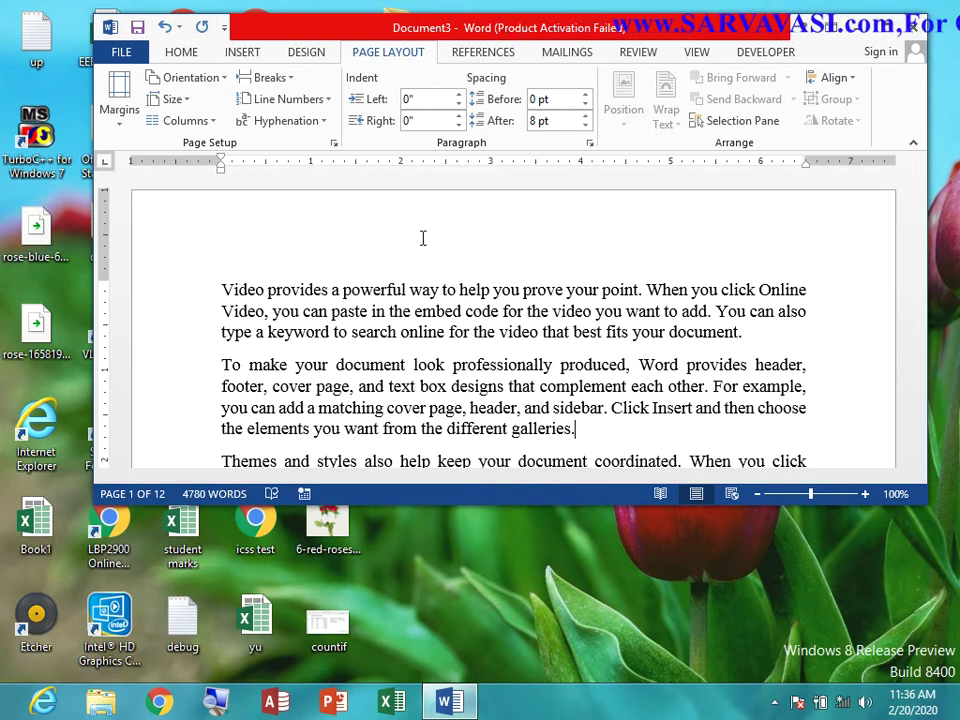
click(334, 143)
text(0.5)
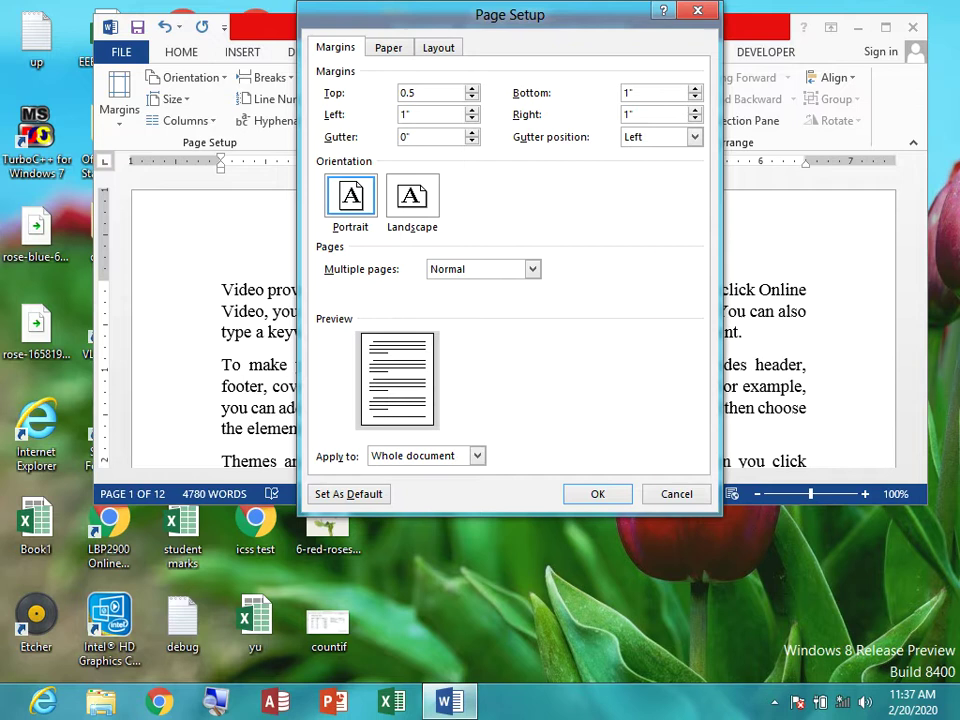
Apply the 0.5 top margin, then set and apply a 0.5 left margin
click(586, 496)
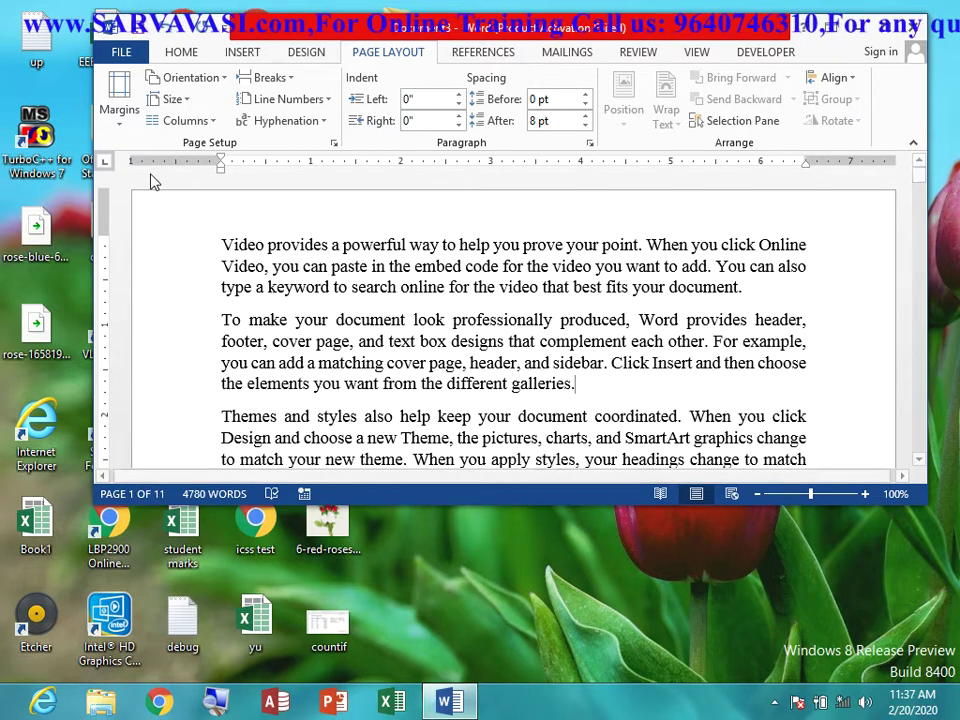
click(334, 148)
click(418, 119)
key(BackSpace)
key(BackSpace)
text(0.5)
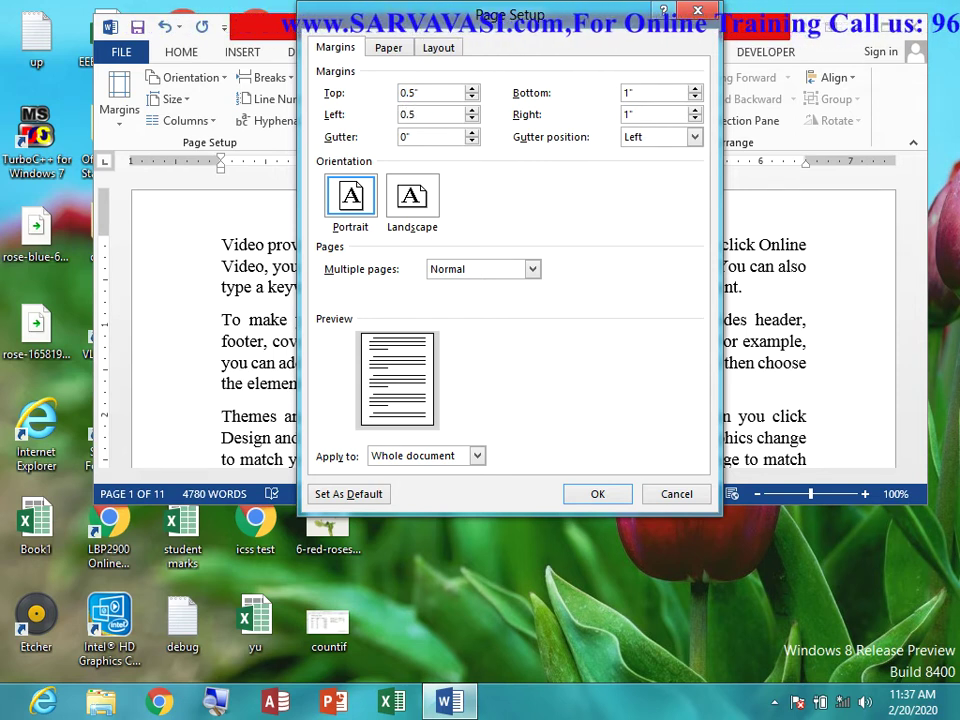
click(585, 495)
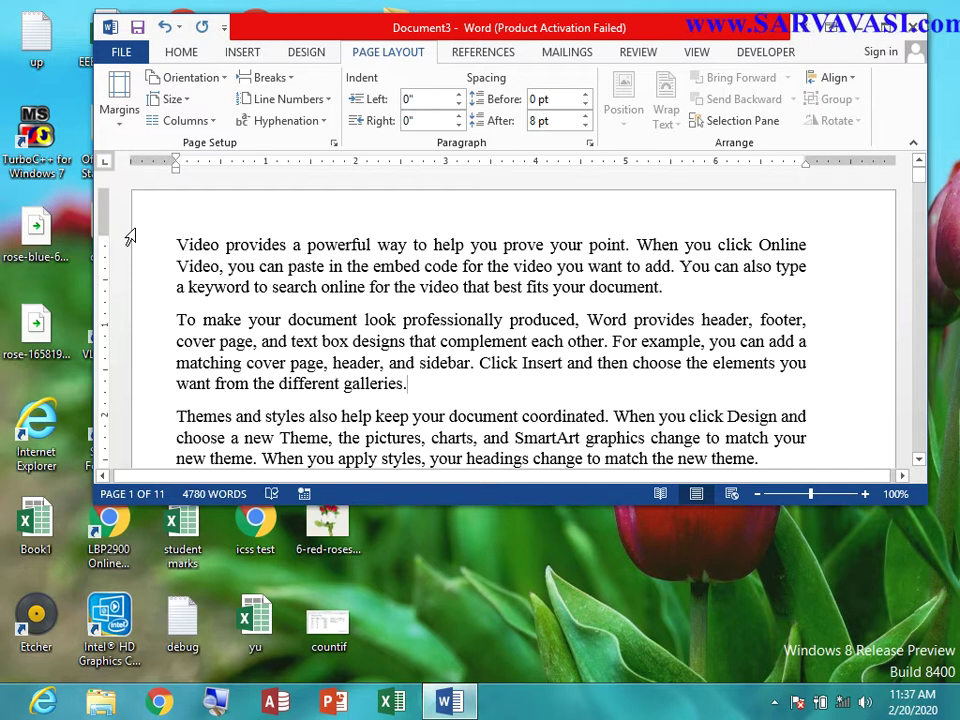
Maximize the Word window and reopen Page Setup at the gutter field
drag(281, 22, 187, 6)
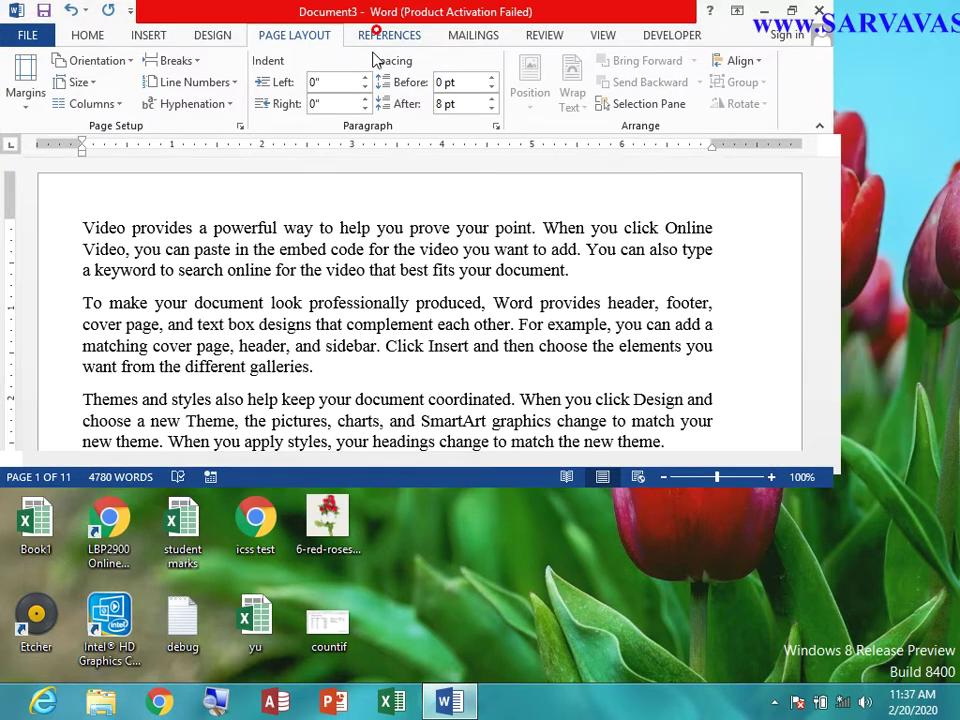
double_click(376, 28)
click(298, 127)
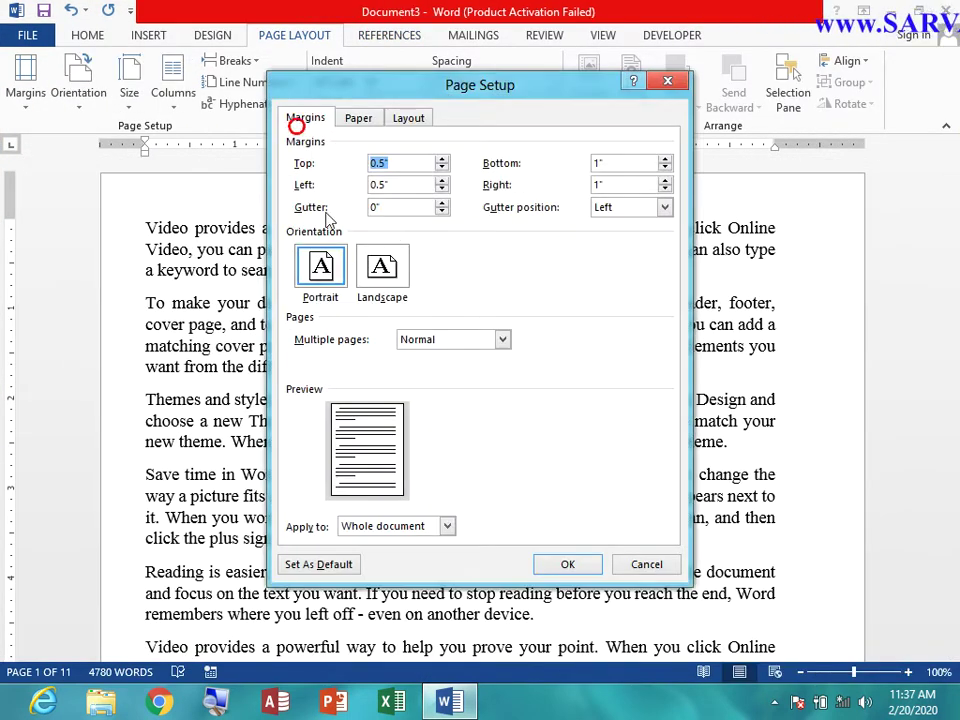
double_click(403, 184)
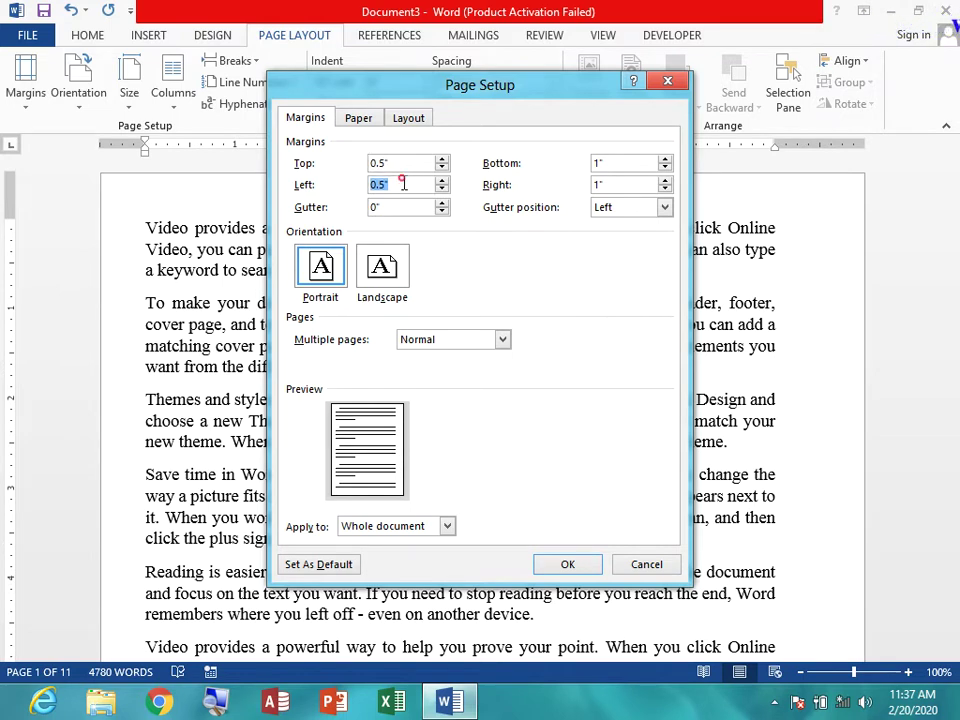
click(642, 162)
click(626, 187)
click(400, 208)
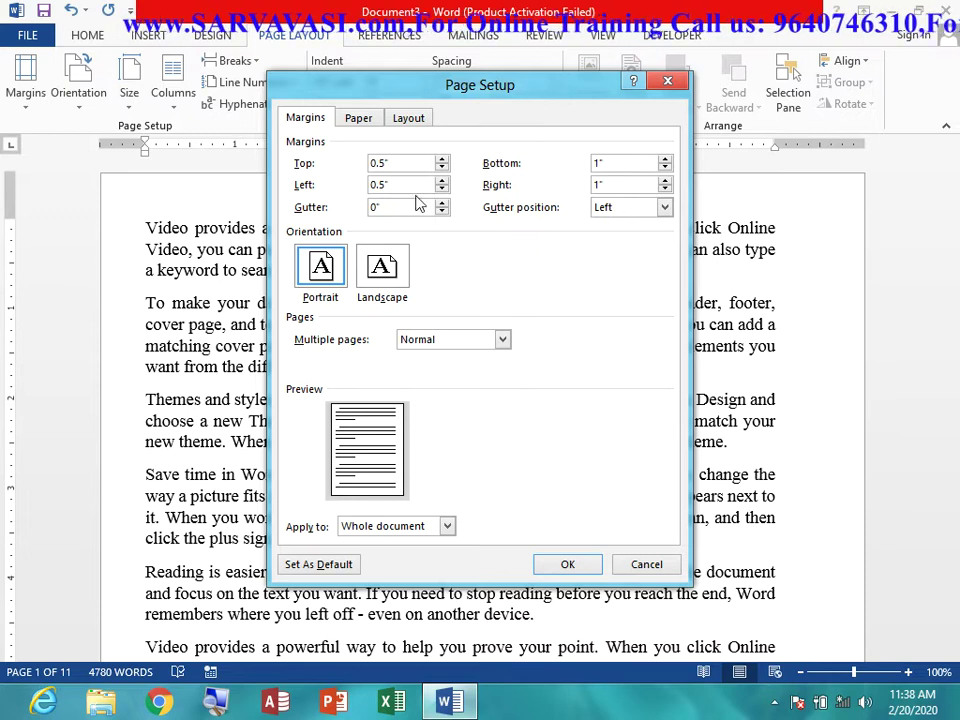
Set the gutter to 0.5 inch on the left and apply the margins
click(441, 202)
click(441, 202)
click(441, 202)
click(442, 202)
click(443, 202)
click(442, 202)
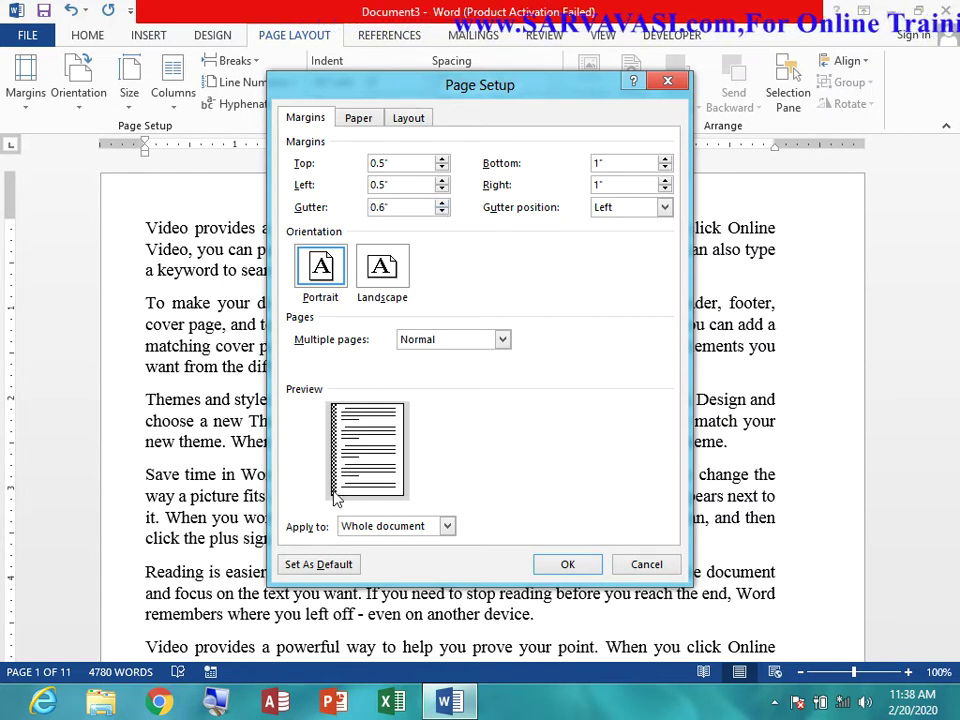
click(442, 211)
click(442, 211)
click(442, 211)
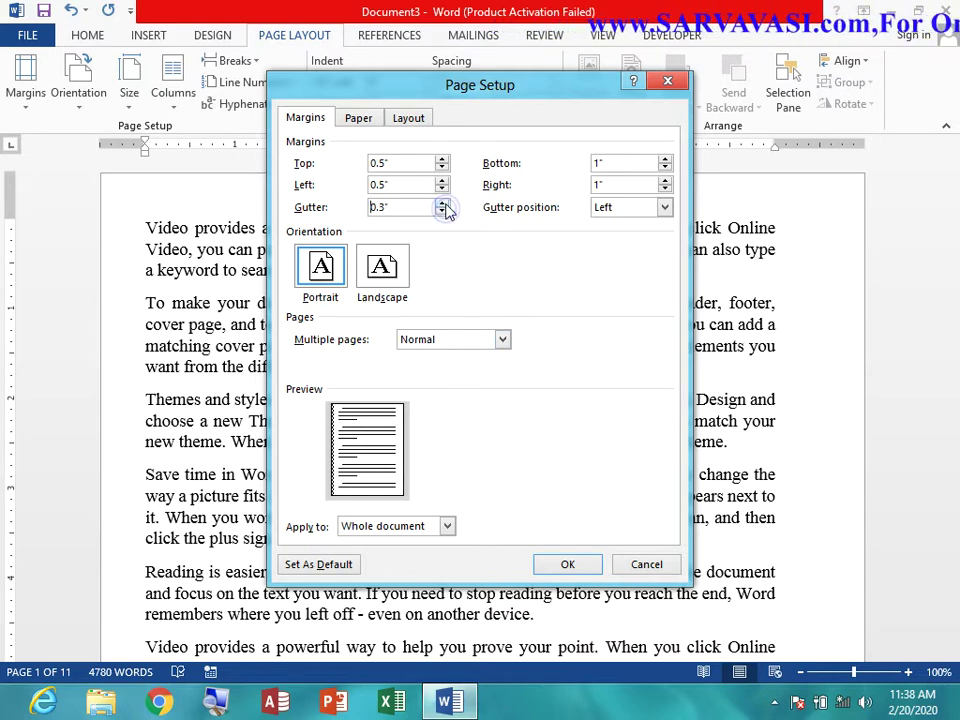
click(442, 202)
click(442, 202)
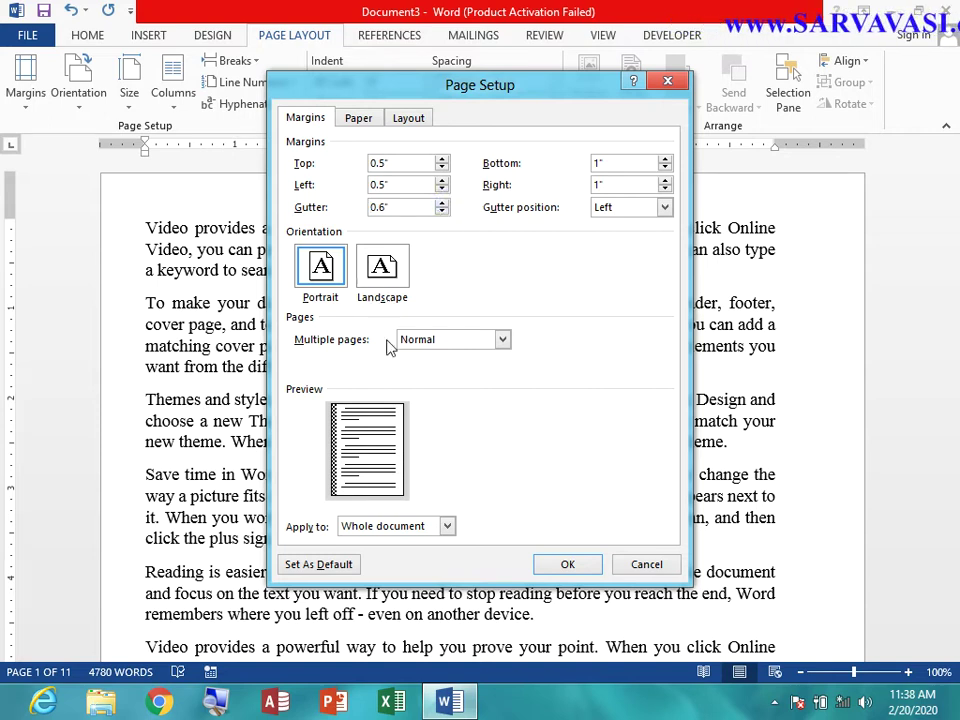
click(442, 211)
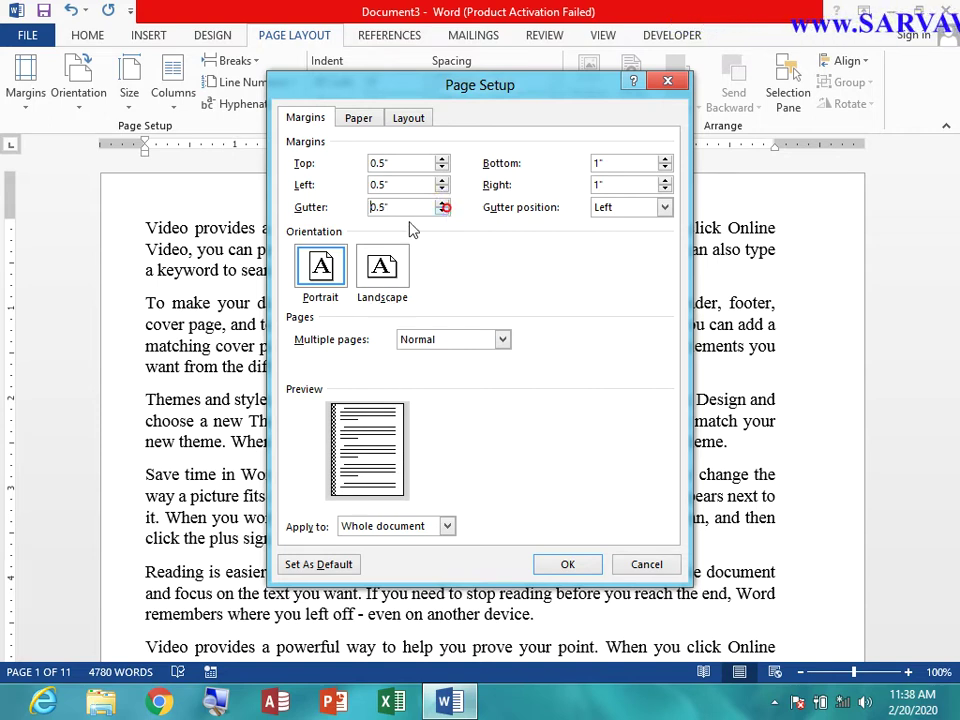
click(399, 184)
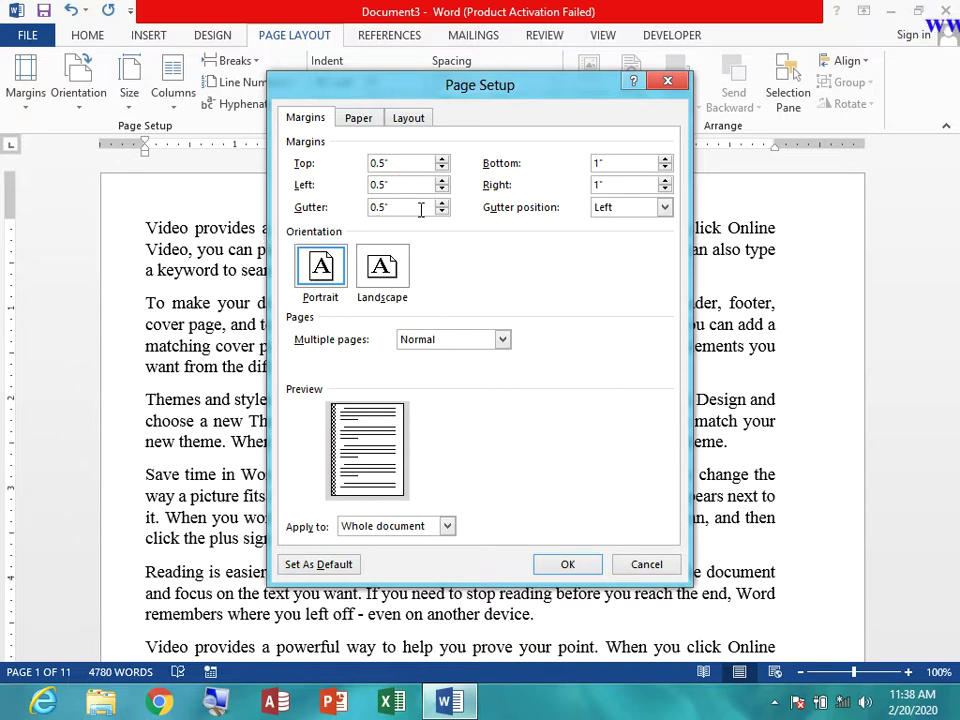
click(558, 564)
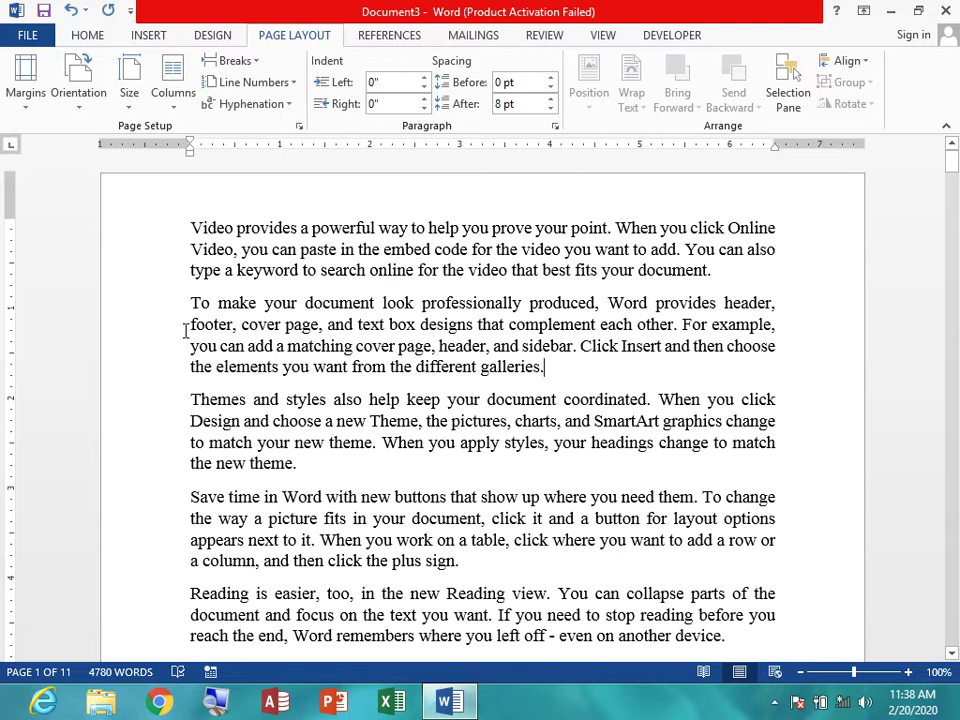
Change the gutter position to Top in Page Setup and apply it
click(299, 126)
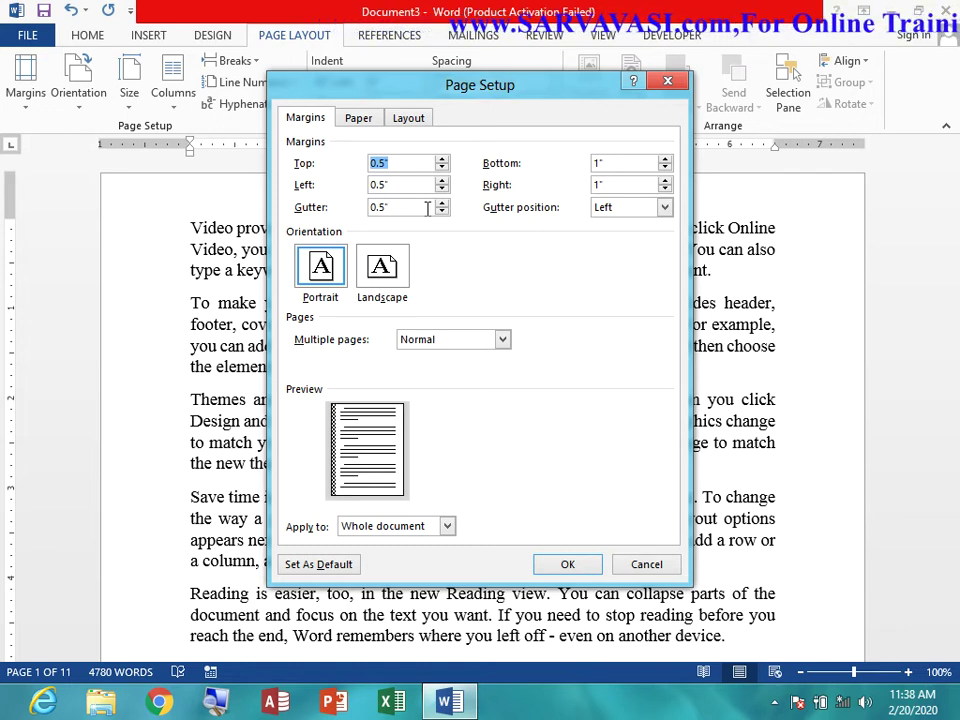
click(626, 207)
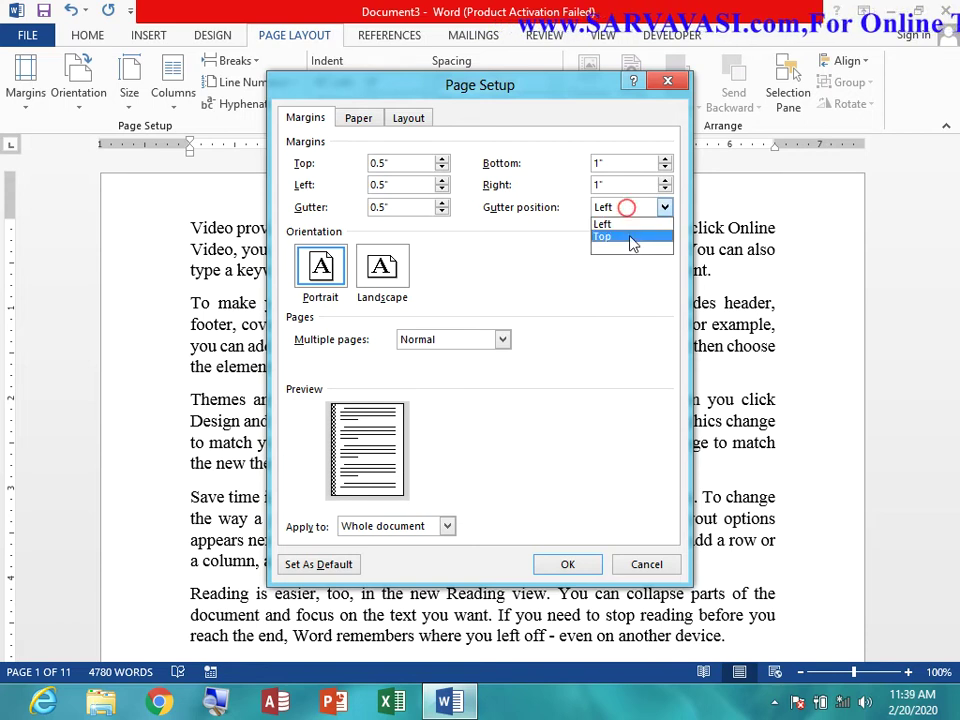
click(630, 237)
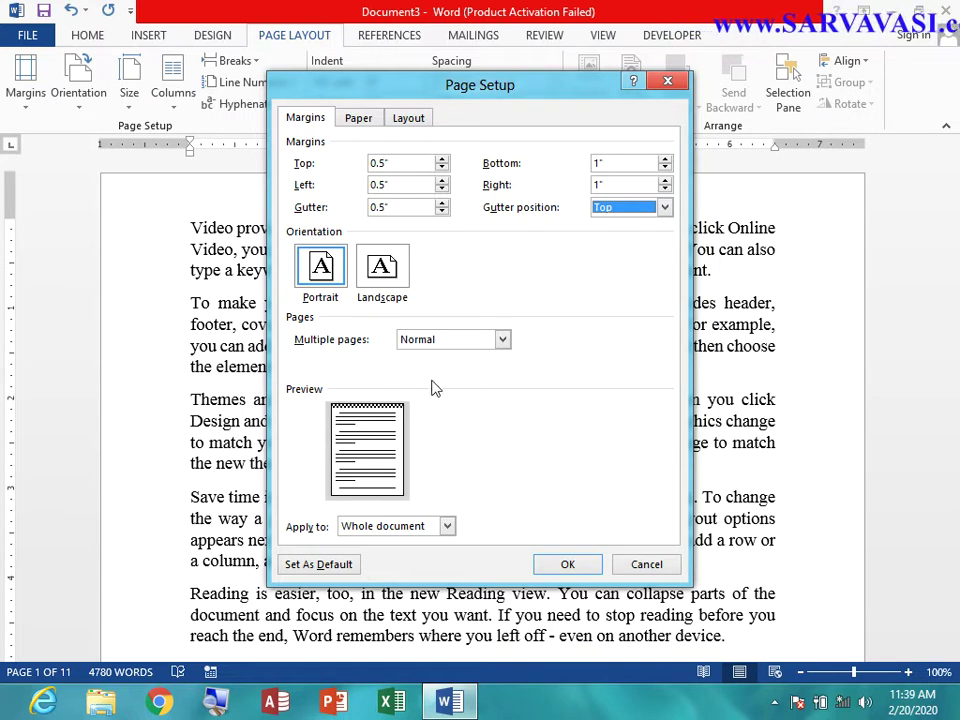
click(402, 203)
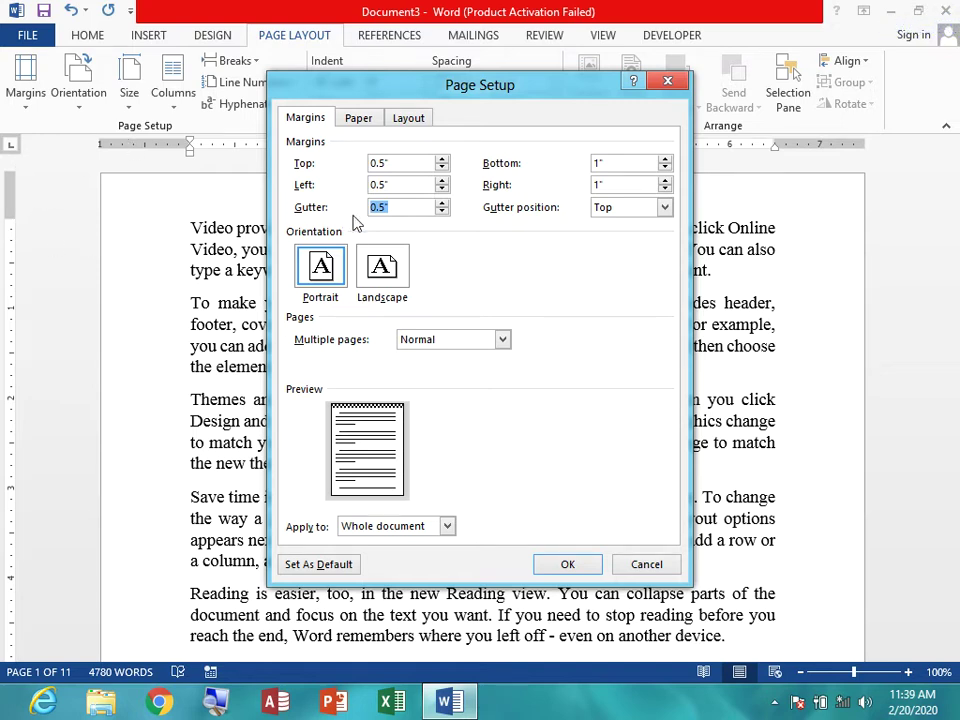
click(563, 566)
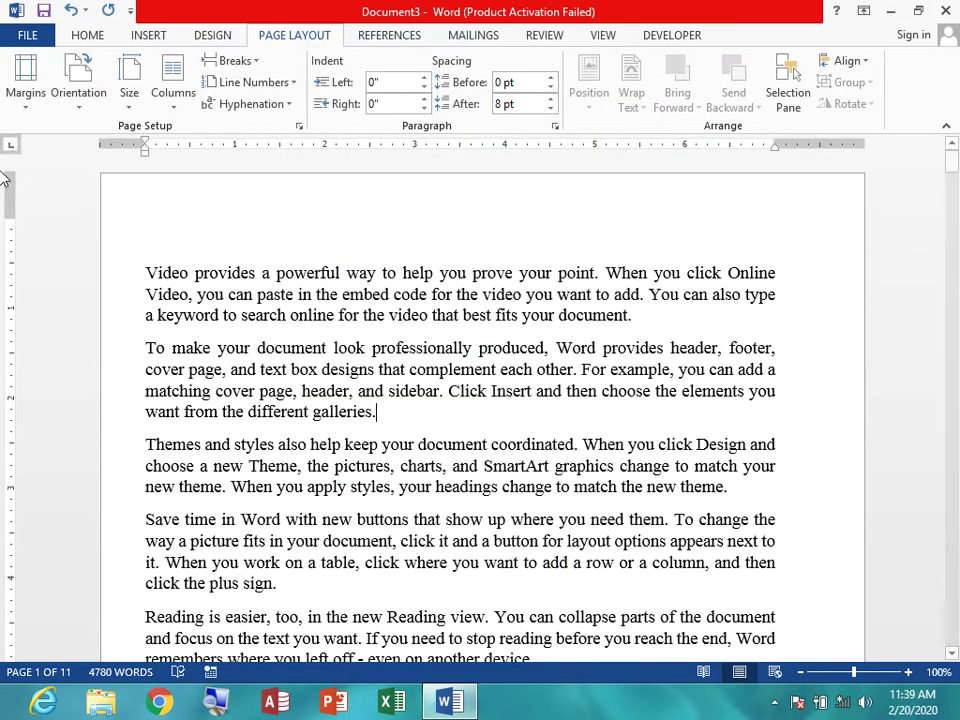
Put the insertion point at the document start and reopen the Page Setup dialog
click(161, 179)
click(144, 248)
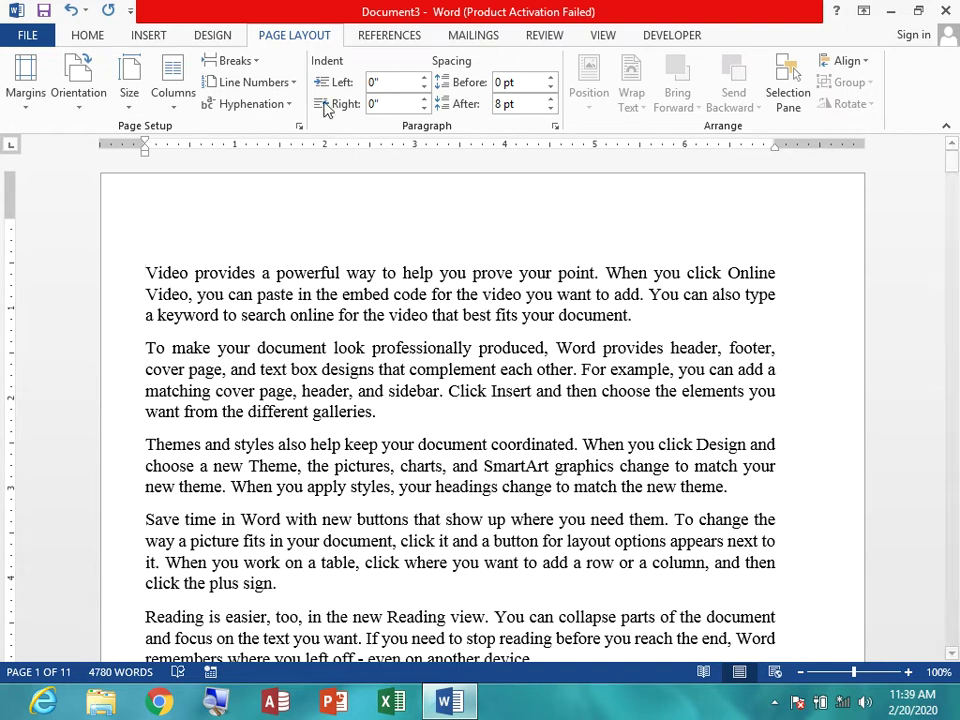
click(298, 126)
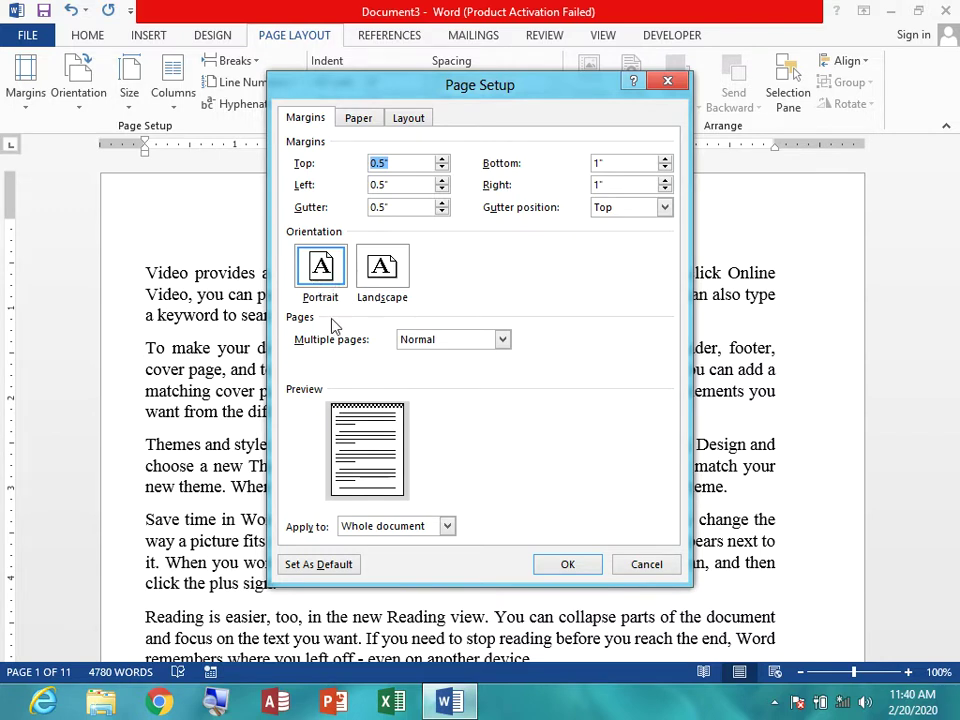
click(393, 268)
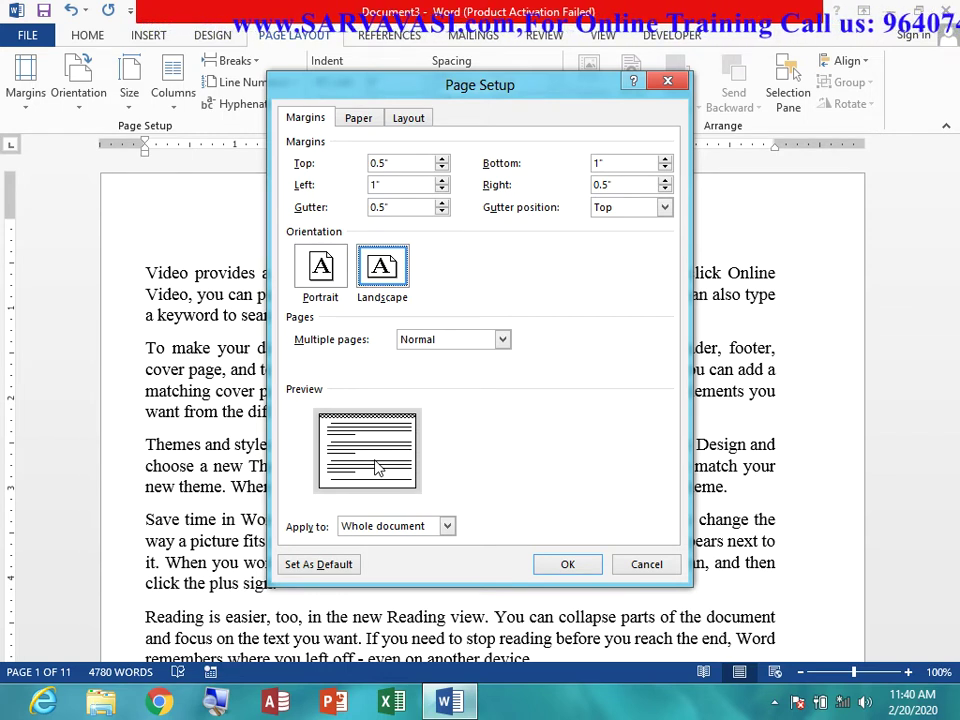
click(333, 285)
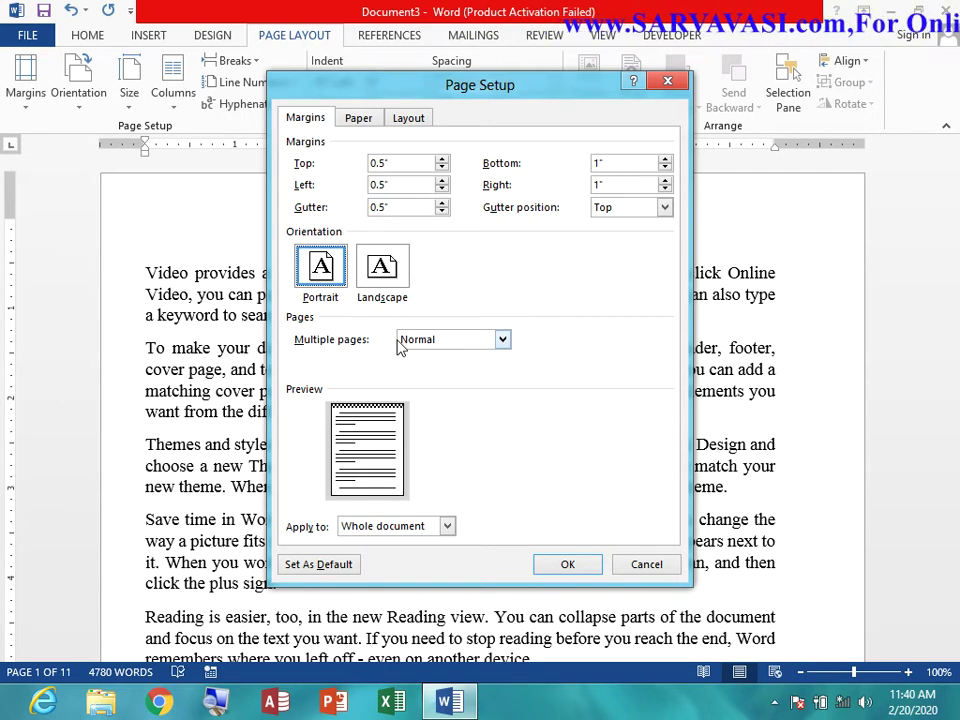
Set Multiple pages to Mirror margins, briefly reverting to Normal before choosing Mirror margins again
click(453, 340)
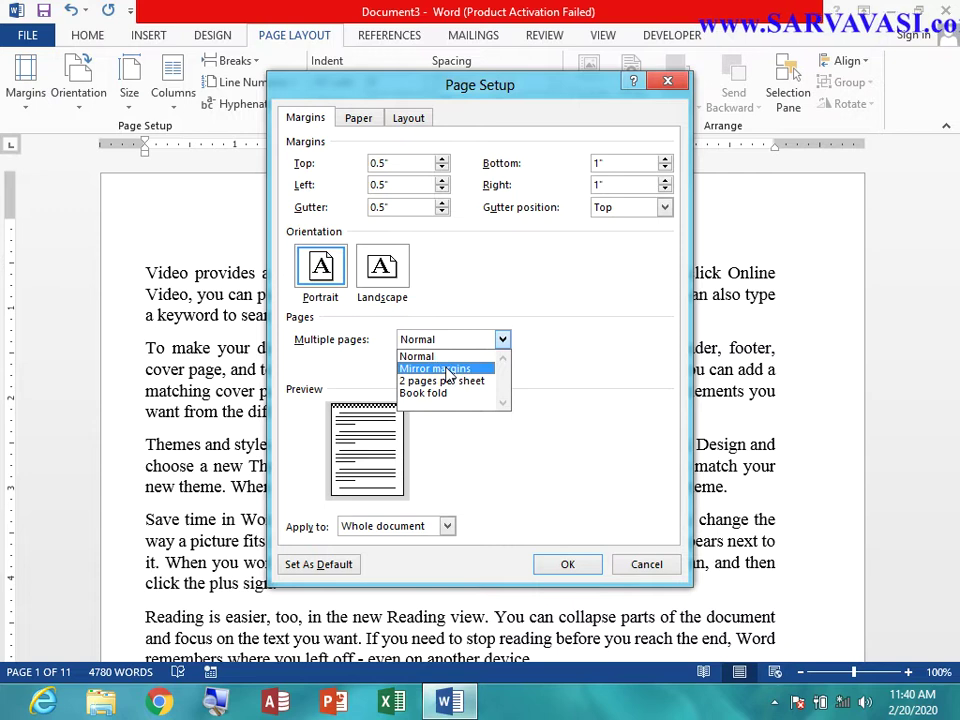
click(448, 369)
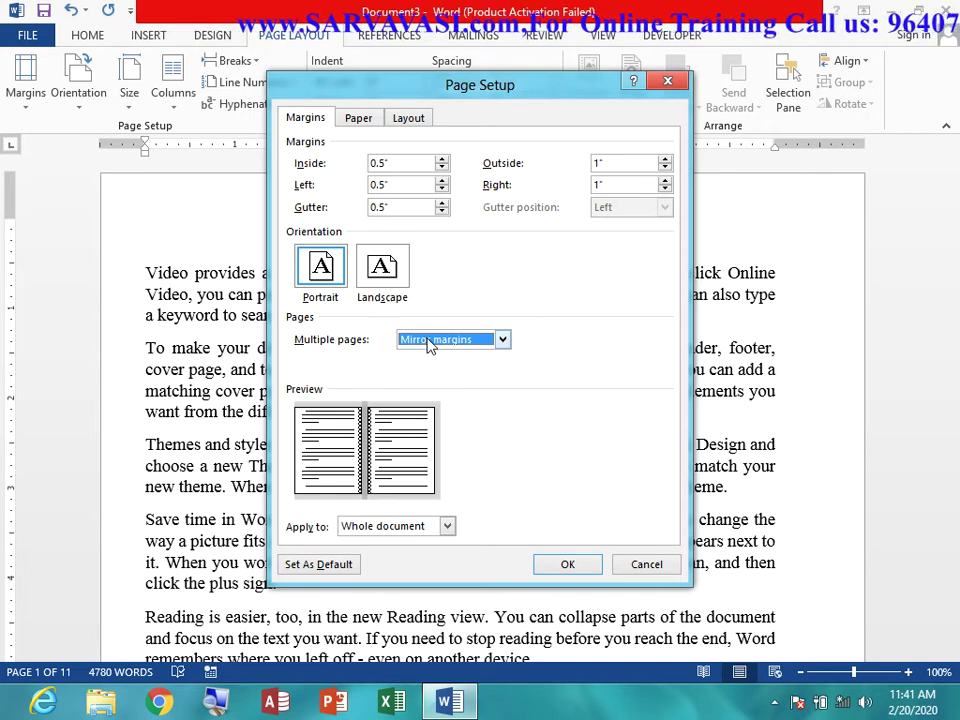
click(403, 163)
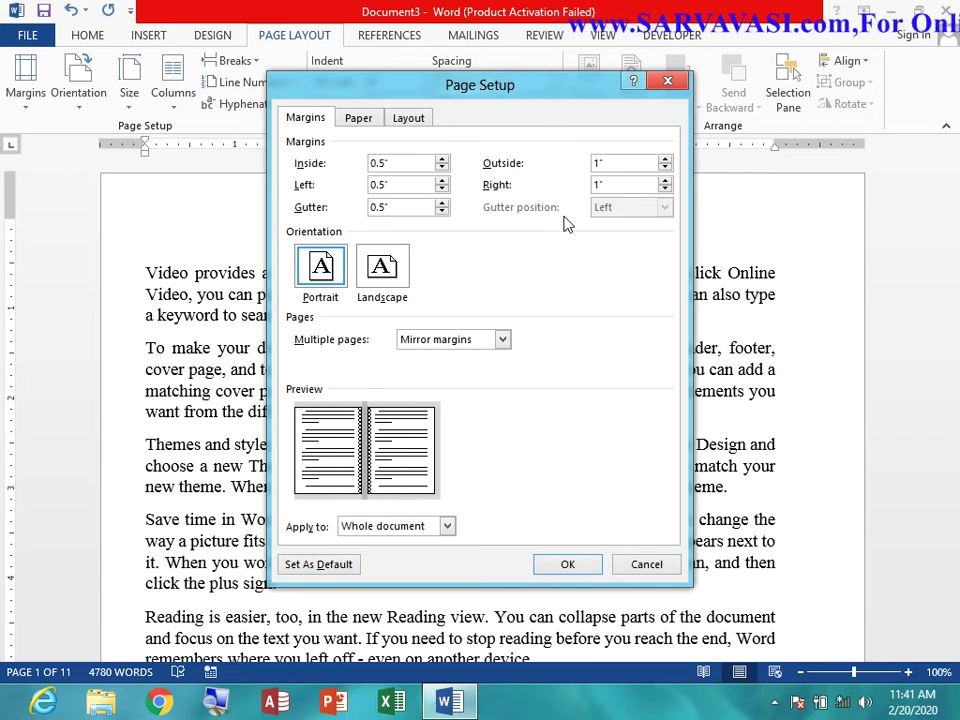
click(437, 342)
click(434, 357)
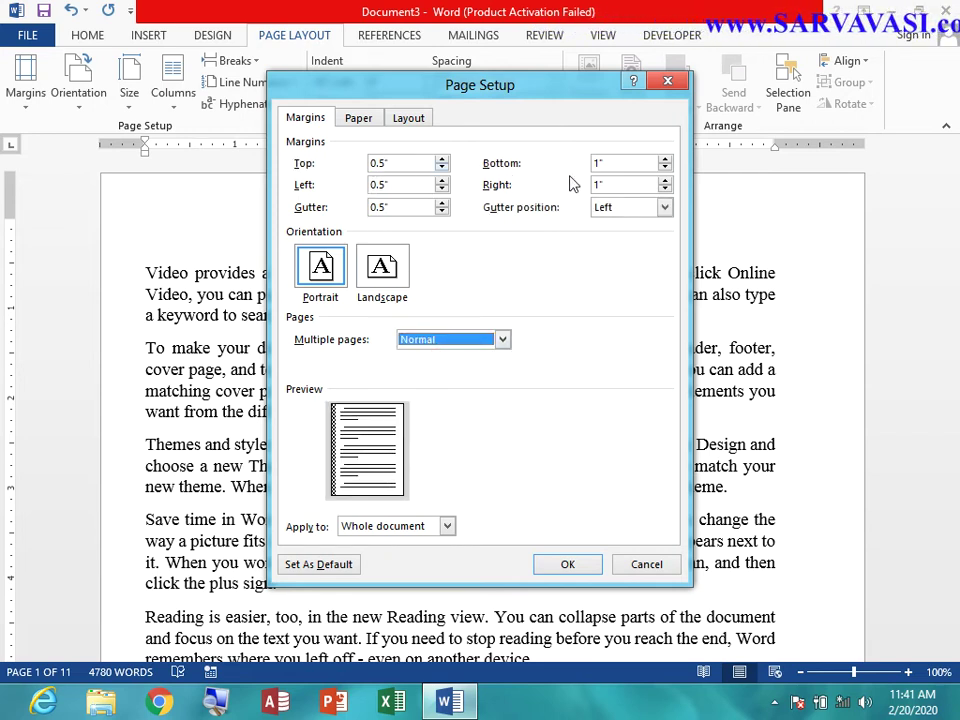
click(441, 339)
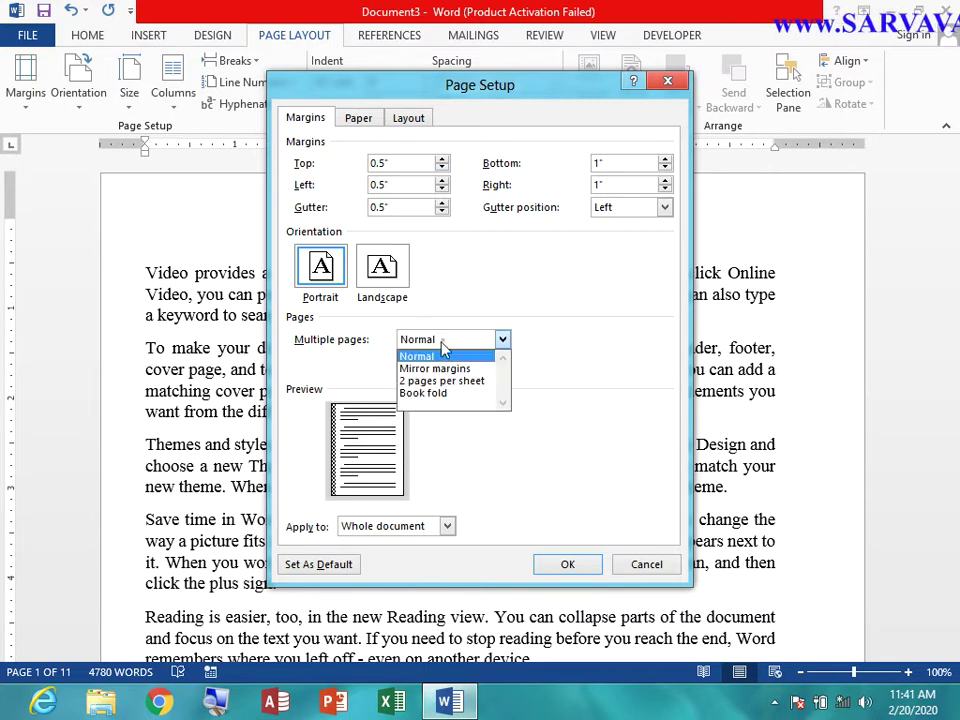
click(430, 367)
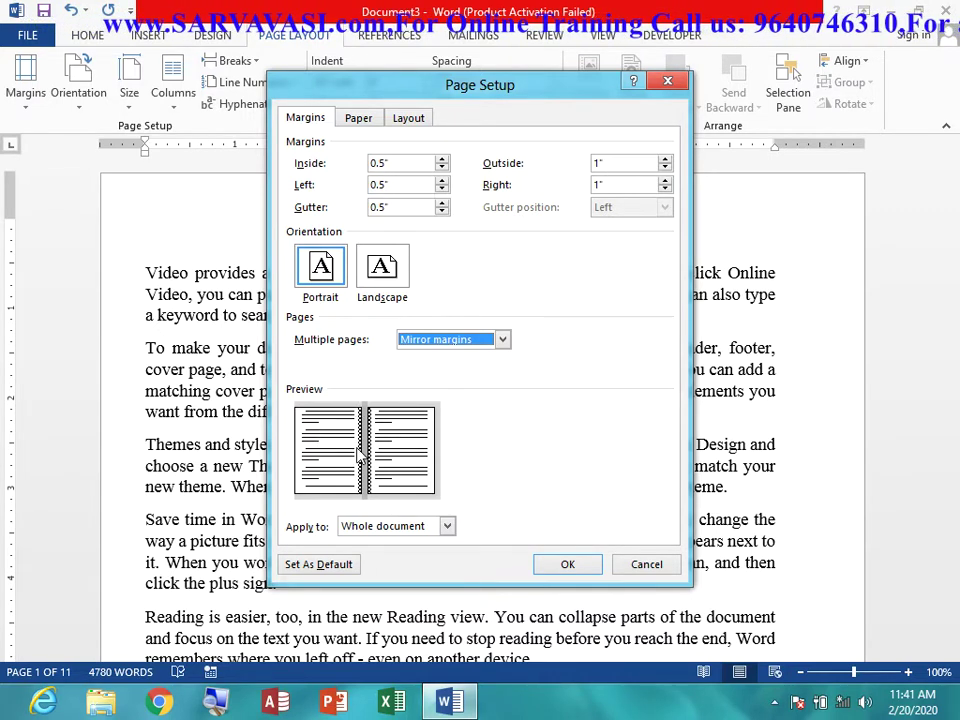
Raise the Inside margin to 0.7 inch and lower the Outside margin to 0.2 inch
click(403, 163)
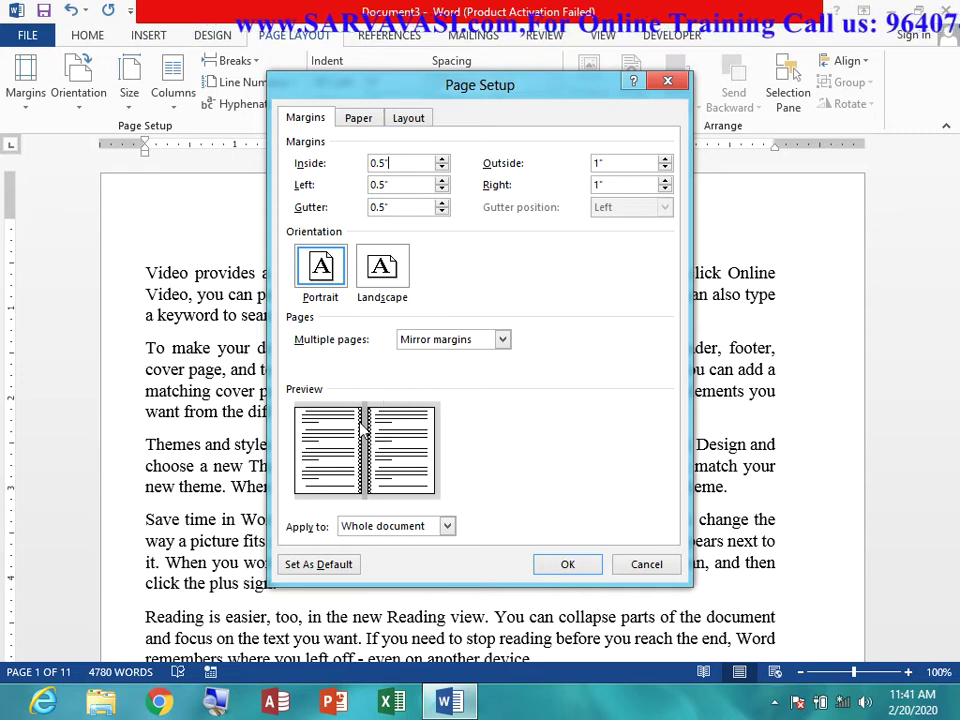
click(442, 159)
click(442, 159)
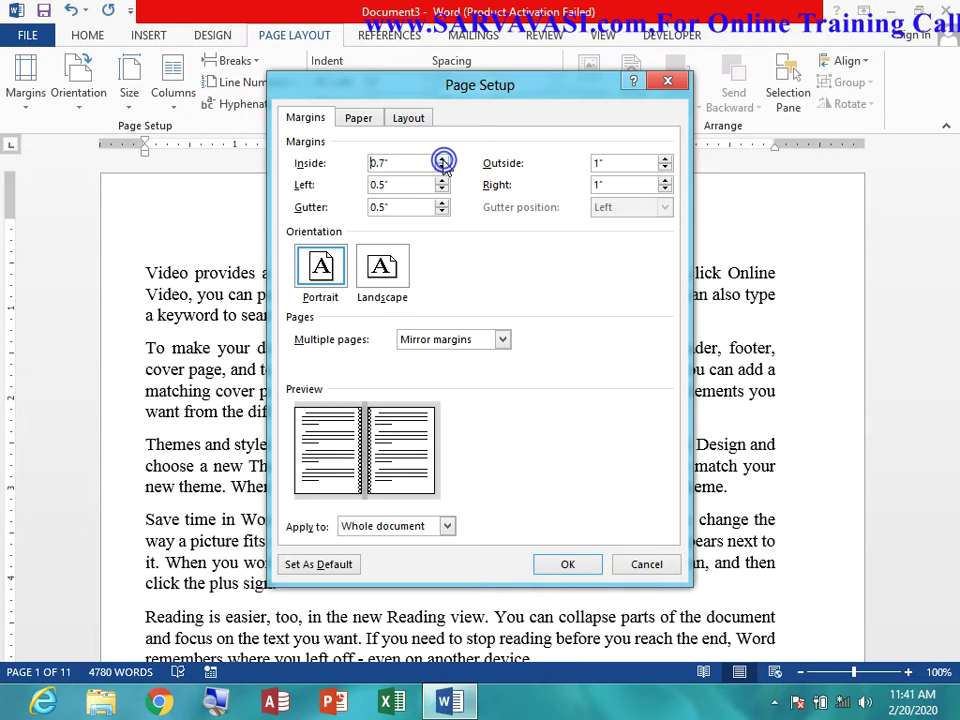
click(602, 163)
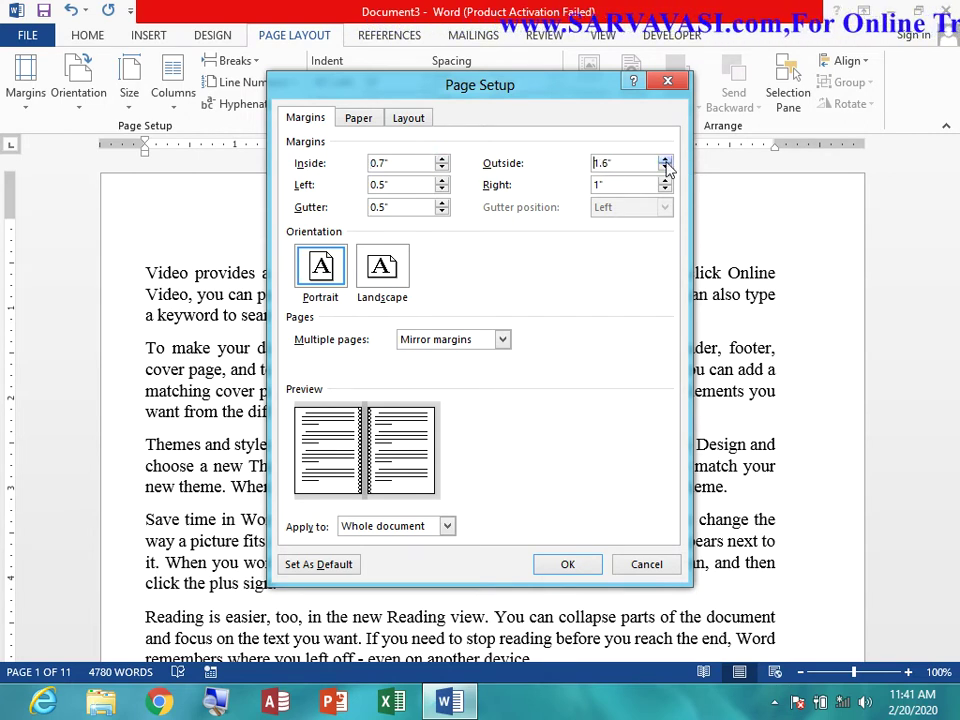
click(665, 168)
click(665, 168)
click(665, 169)
click(665, 169)
click(665, 168)
click(665, 168)
click(665, 168)
click(665, 168)
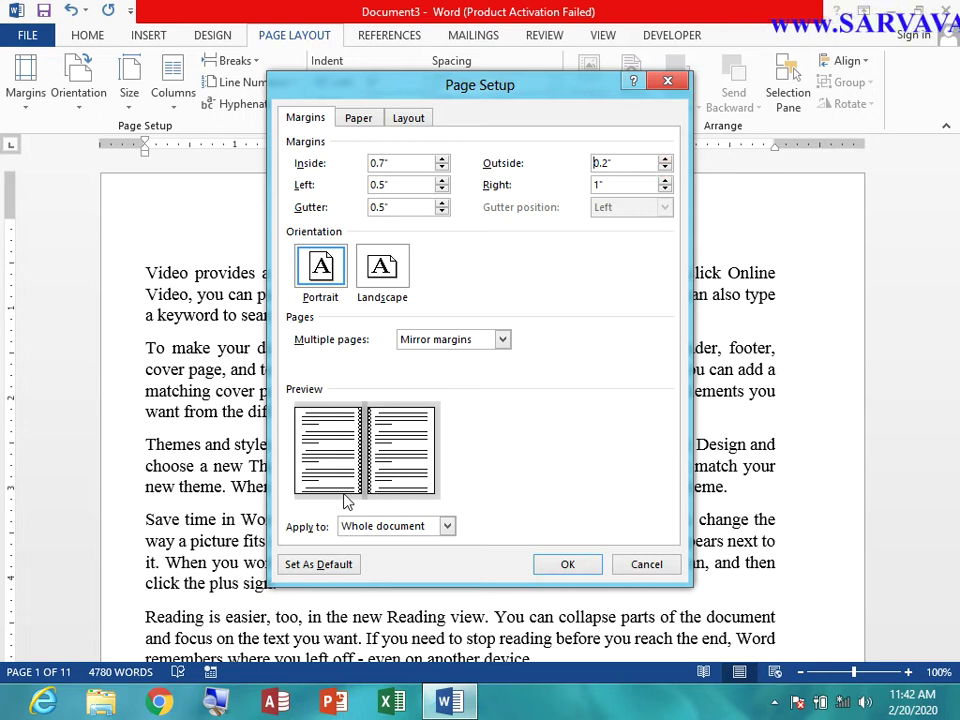
Increase the Left margin to 1.5 inch and the Right margin to 2.3 inch
click(397, 184)
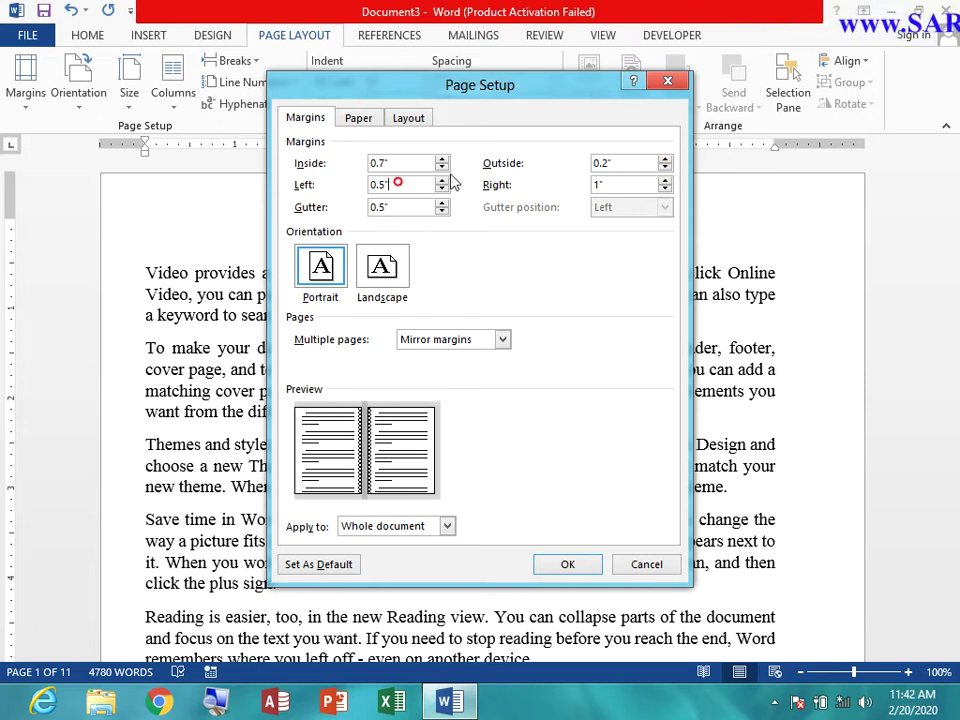
click(441, 180)
click(441, 180)
click(441, 181)
click(441, 181)
click(441, 181)
click(441, 181)
click(441, 181)
click(441, 181)
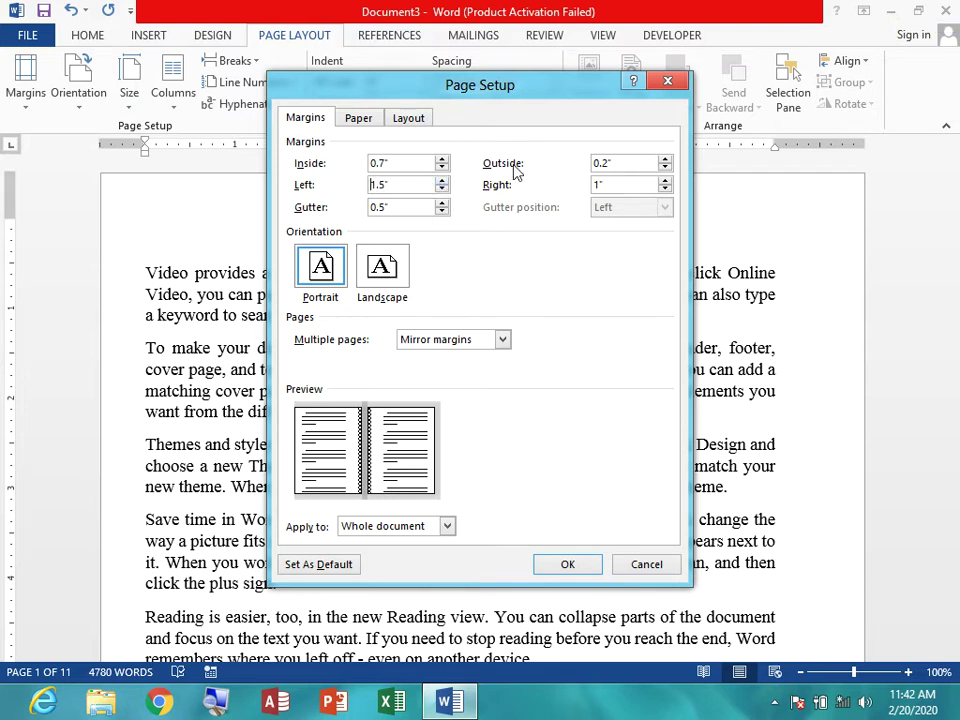
click(664, 181)
click(664, 181)
click(665, 181)
click(665, 181)
click(665, 181)
click(665, 181)
click(664, 181)
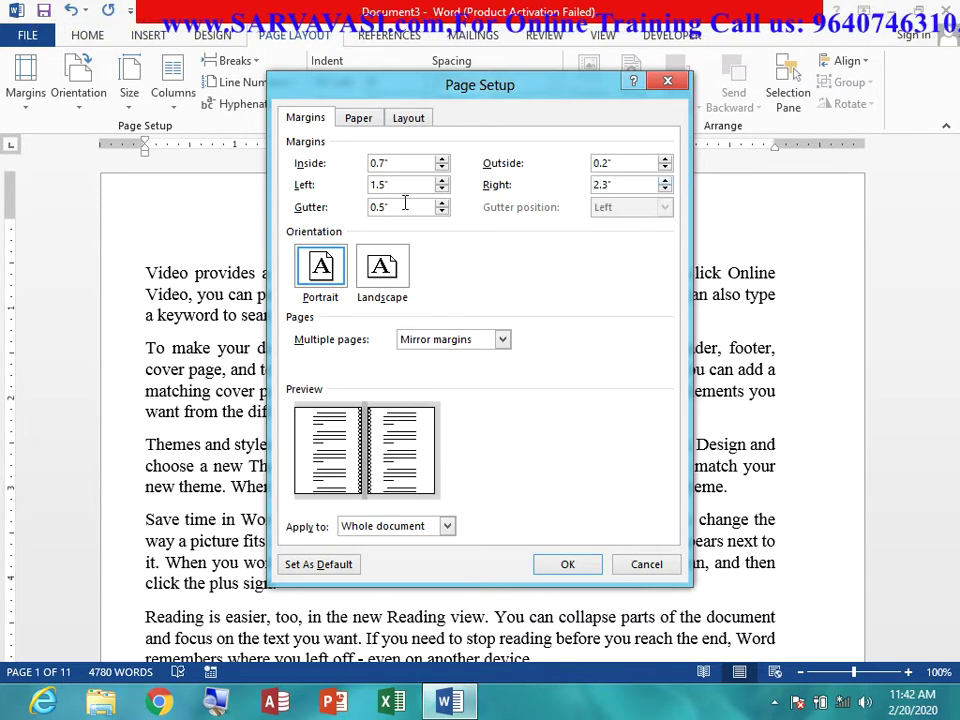
Try 2 pages per sheet and Book fold, revert to Normal pages, and choose Portrait orientation
click(458, 340)
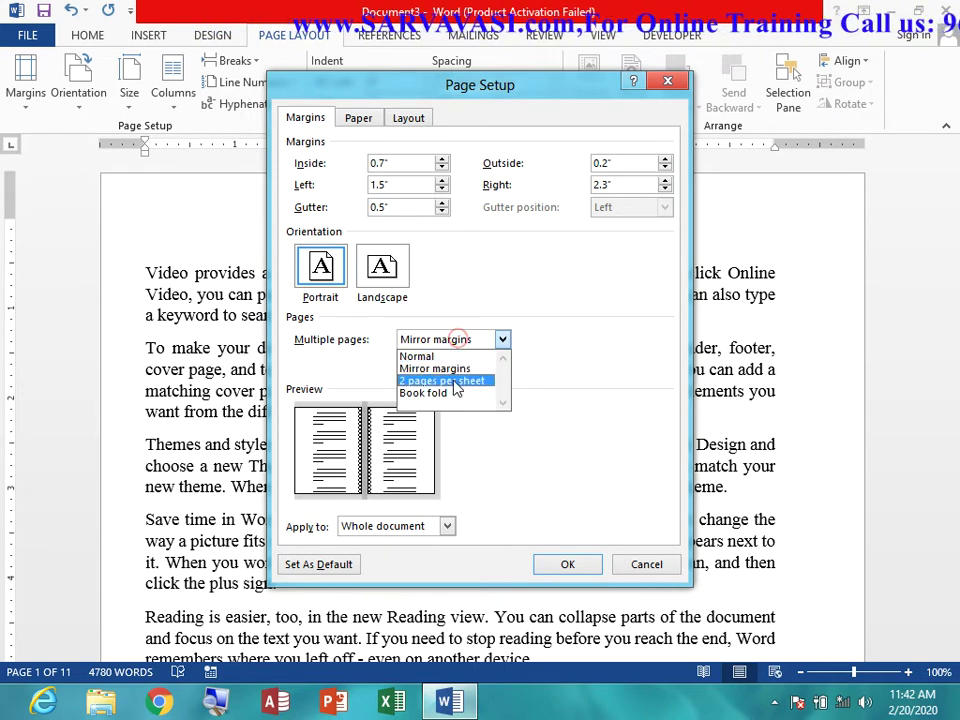
click(454, 381)
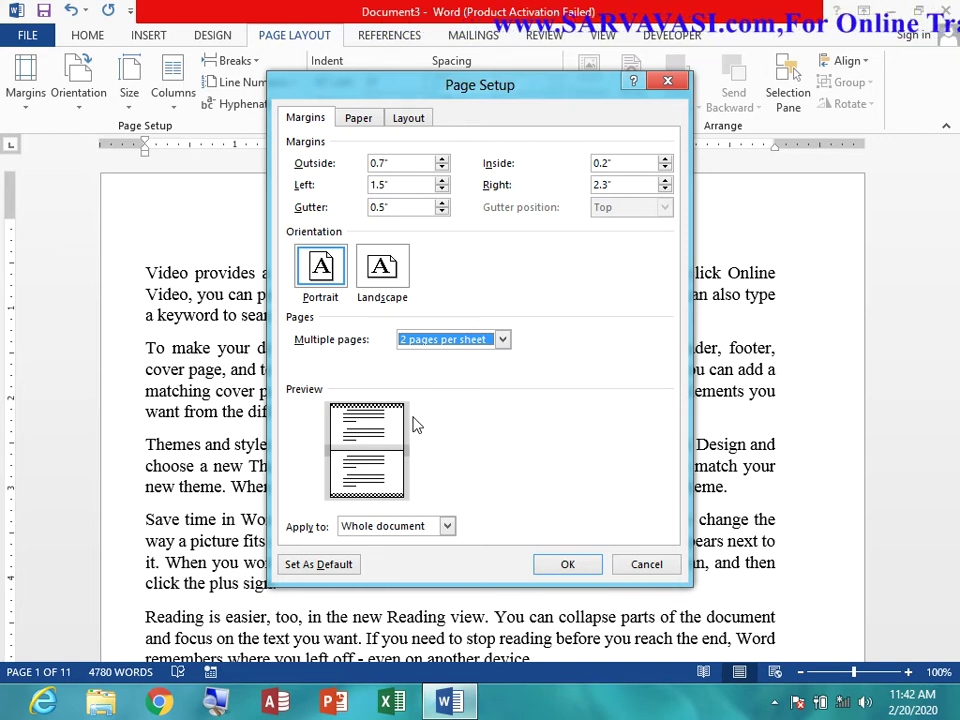
click(484, 339)
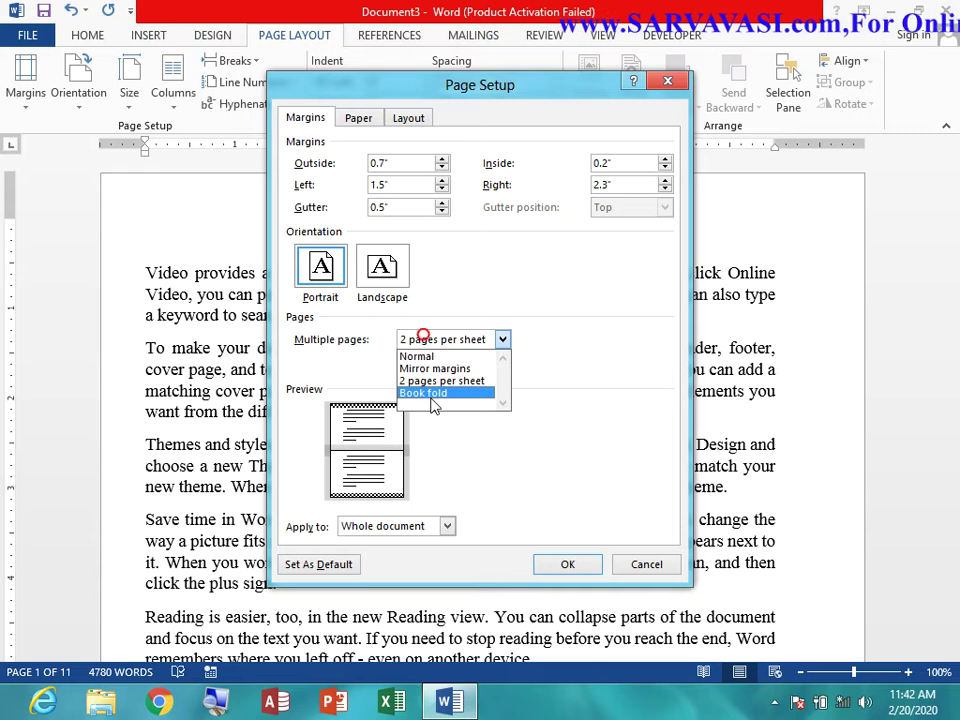
click(432, 392)
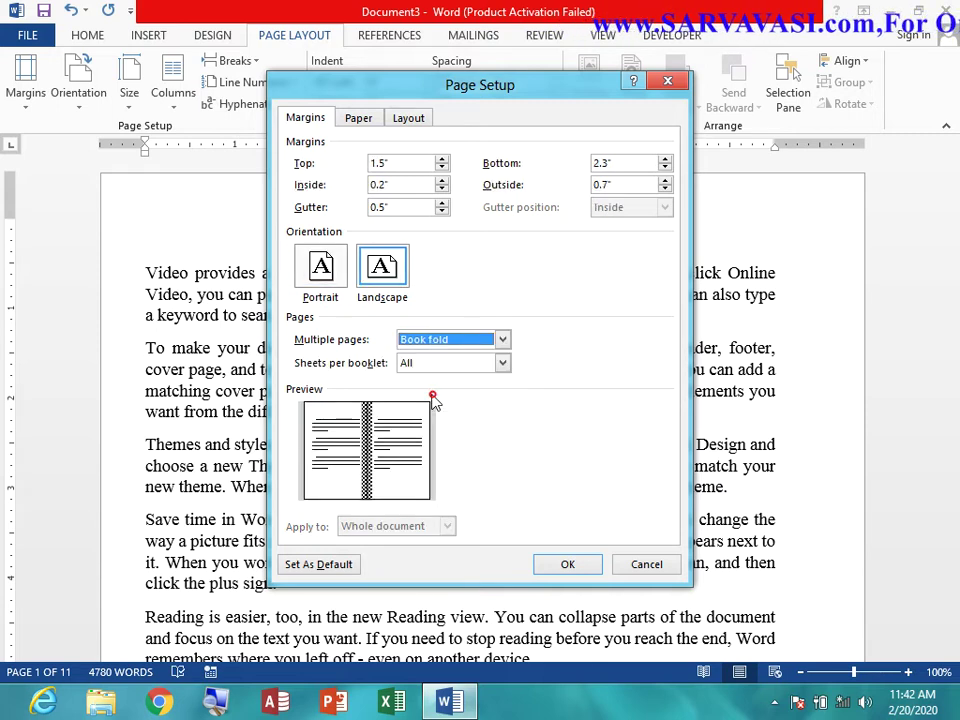
click(429, 342)
click(428, 356)
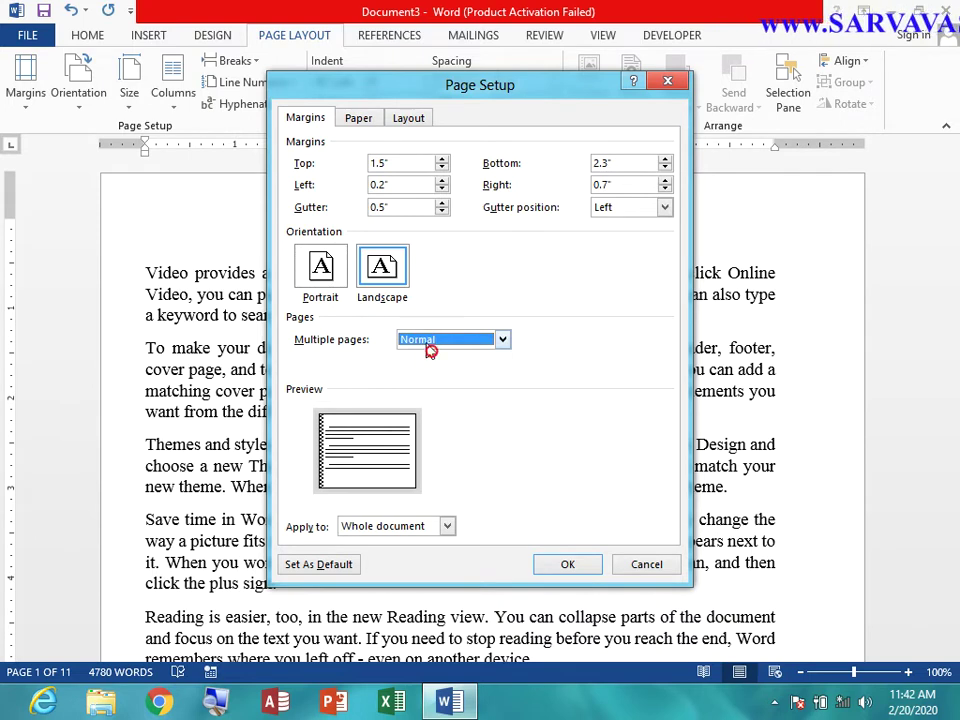
click(325, 267)
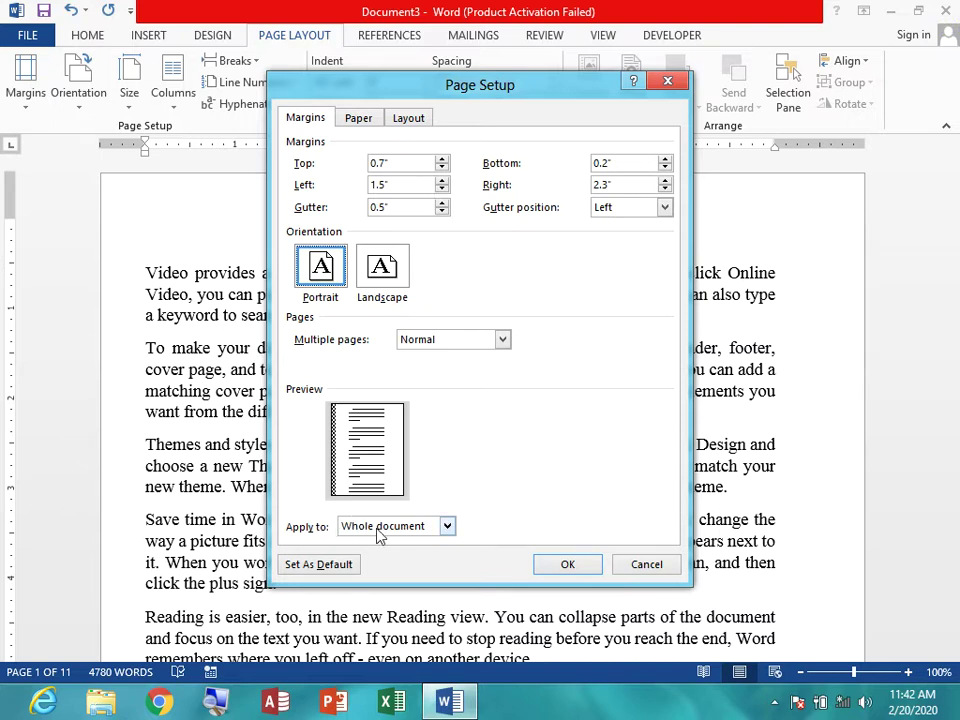
click(425, 530)
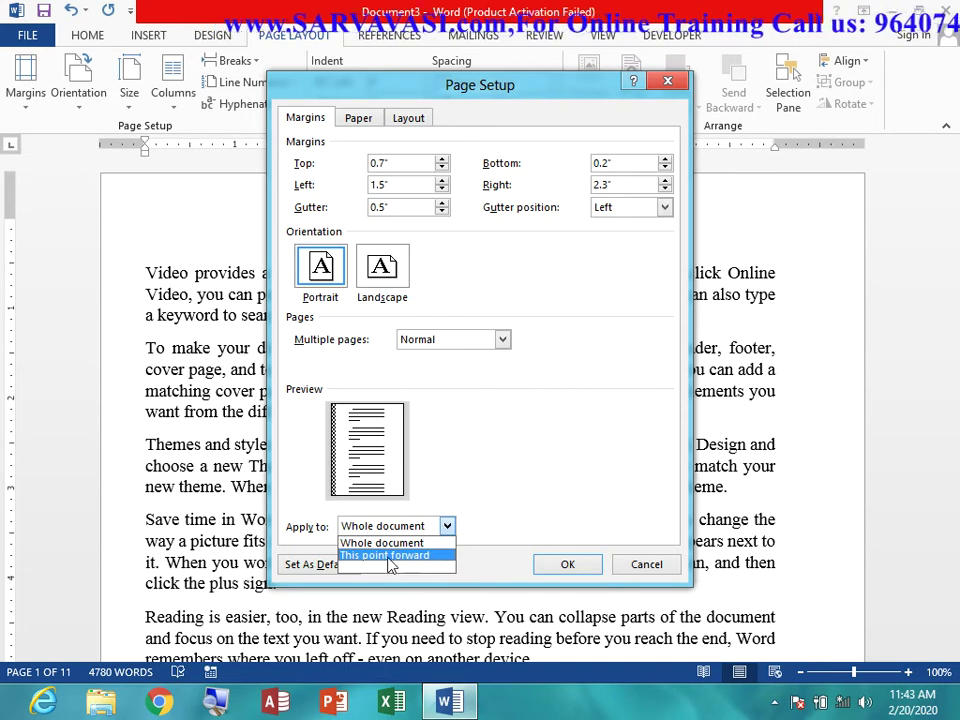
click(388, 557)
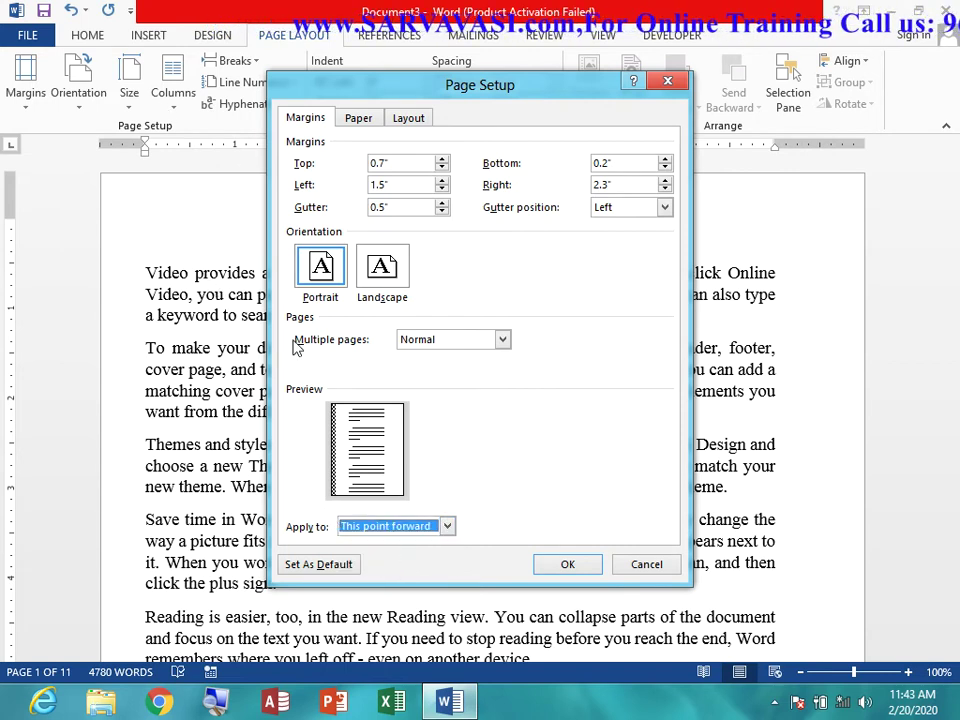
click(392, 524)
click(396, 541)
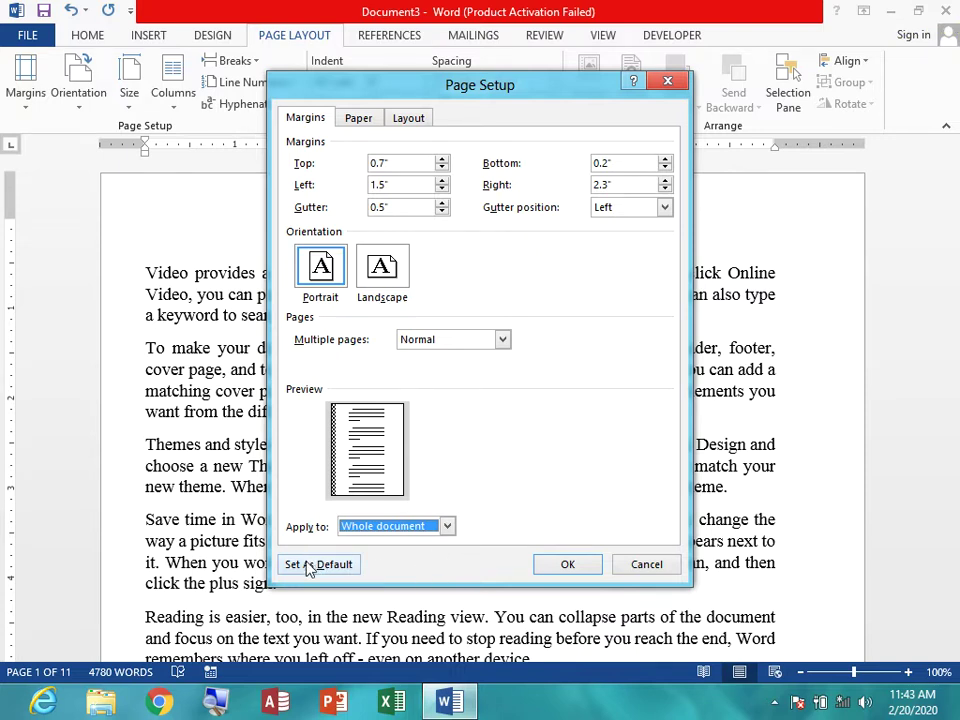
click(362, 124)
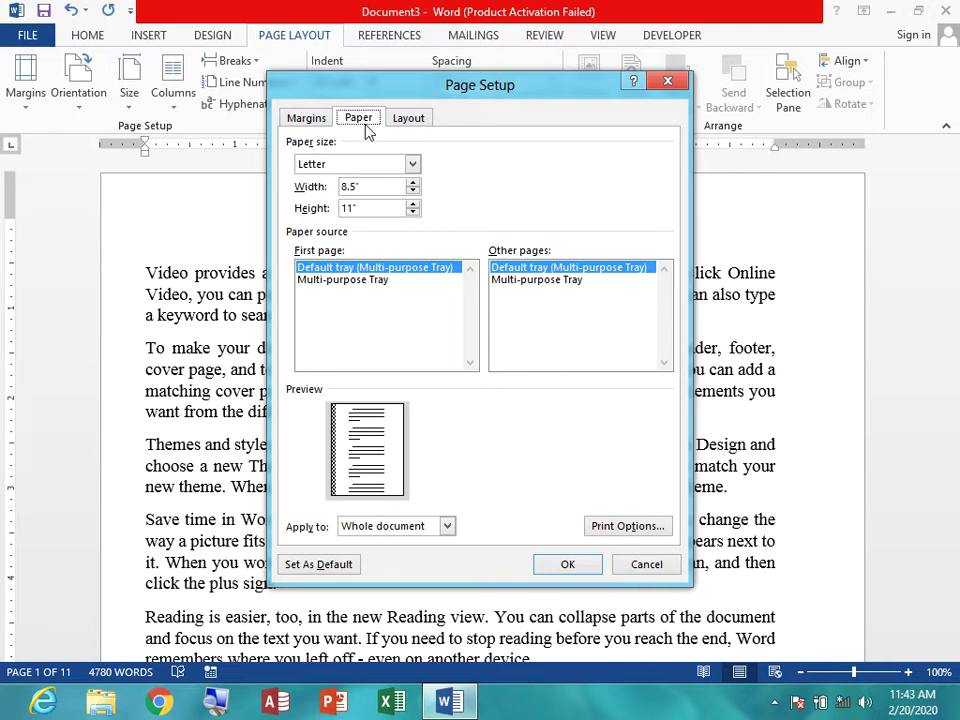
Choose A4 (8.27" × 11.69") as the paper size in Page Setup
click(376, 164)
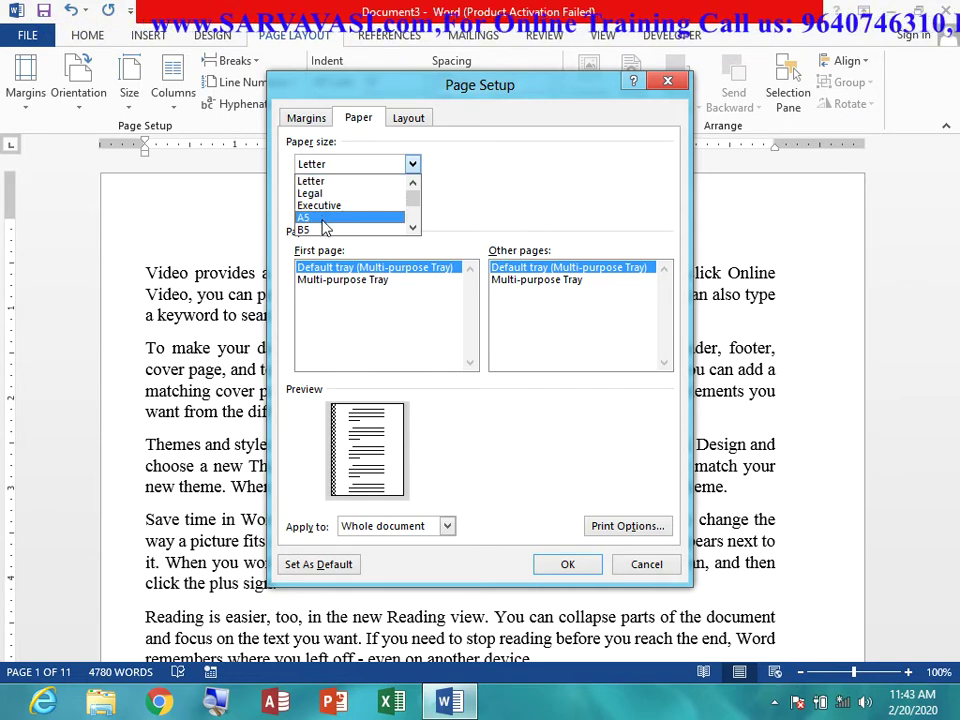
scroll(325, 228, down, 1)
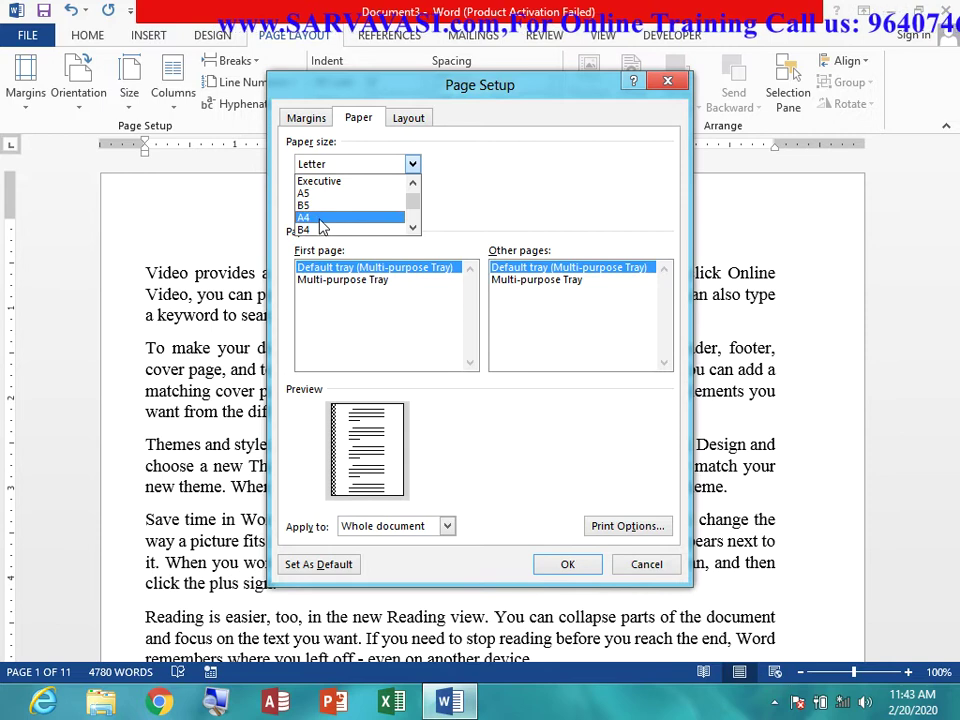
click(321, 220)
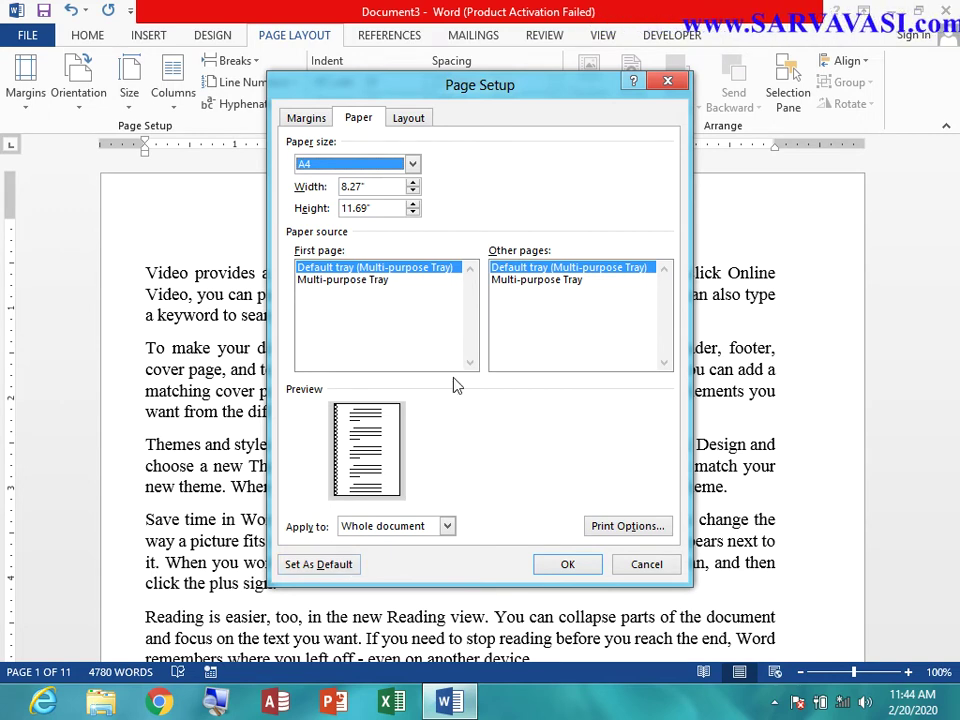
click(411, 120)
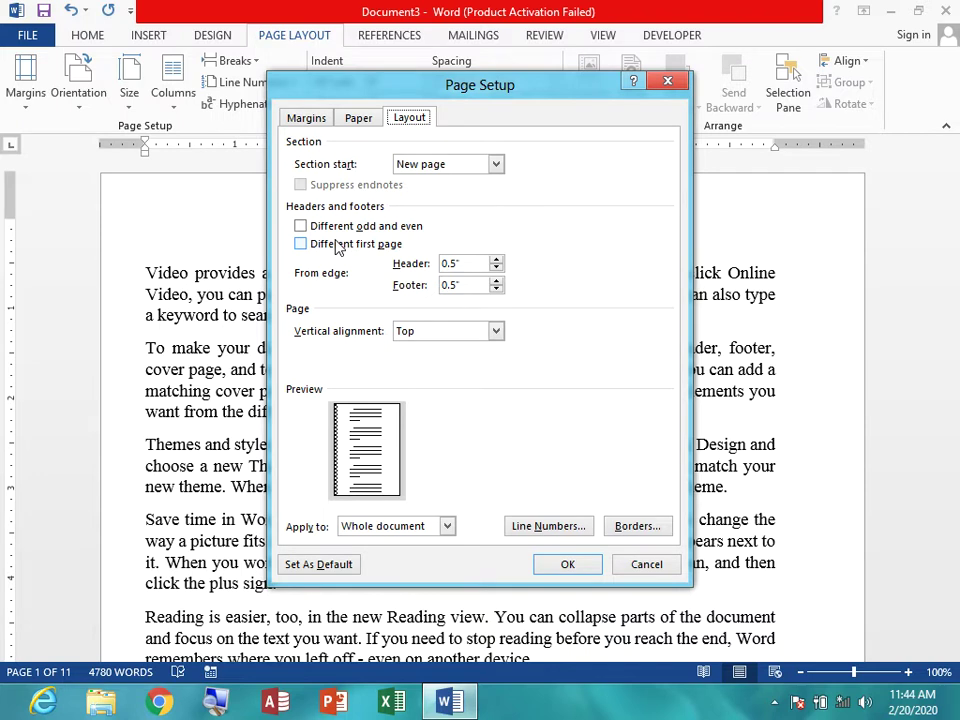
Check the header distance, Line Numbers and Borders options without changing them
click(472, 262)
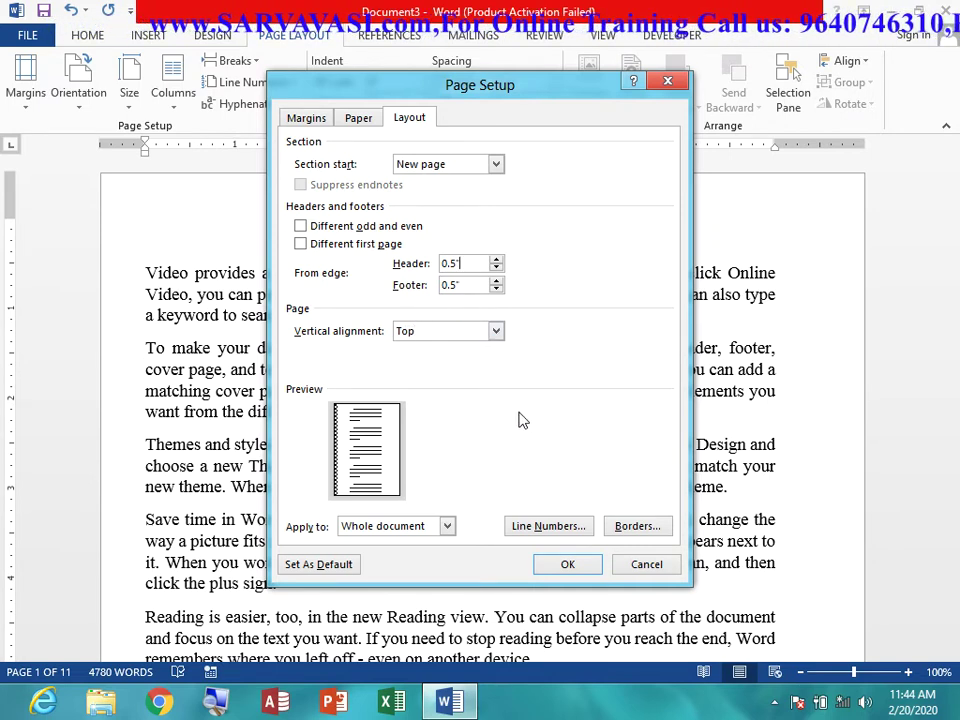
click(563, 530)
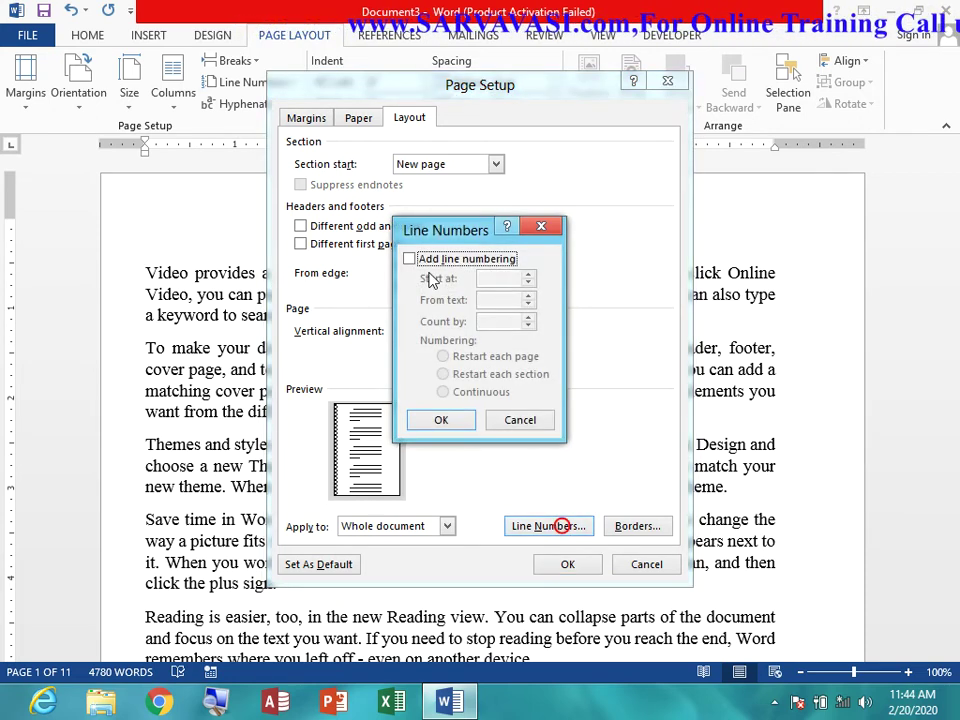
click(520, 420)
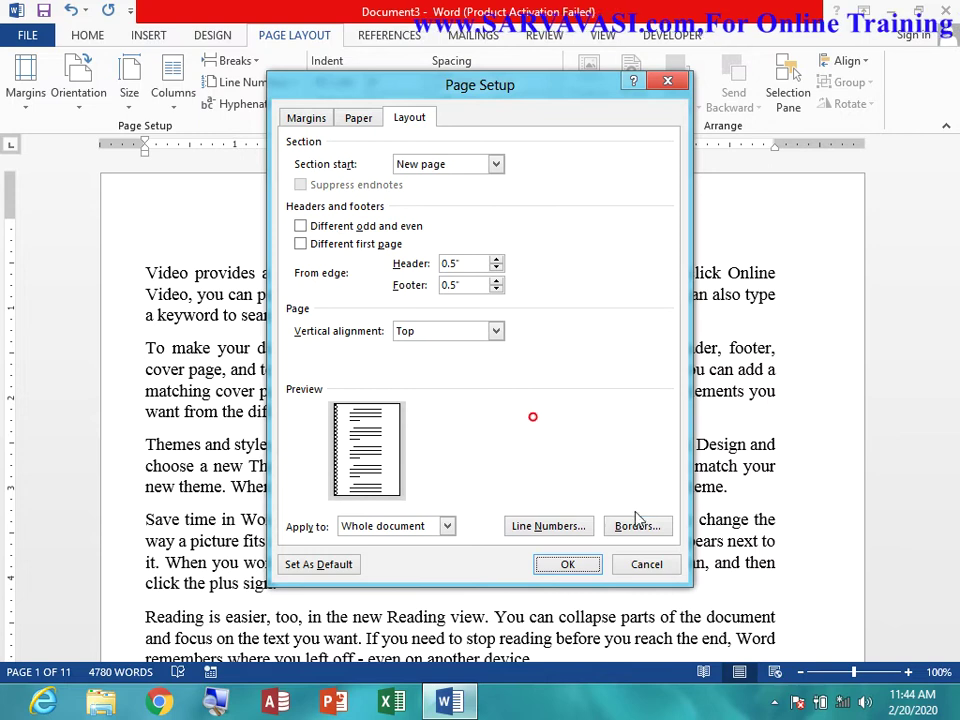
click(636, 525)
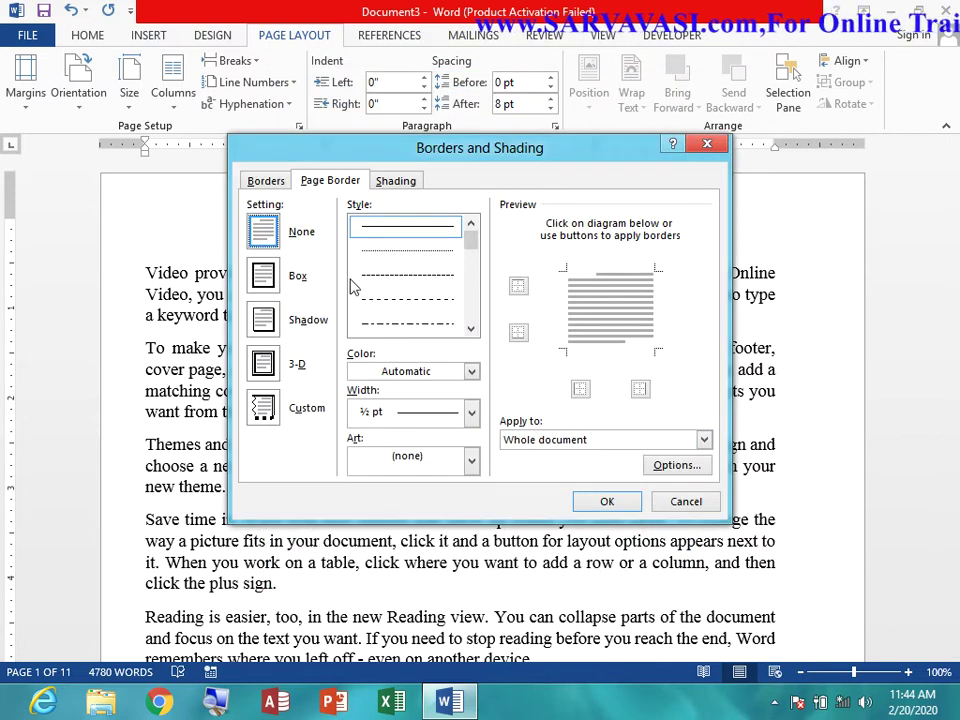
click(684, 503)
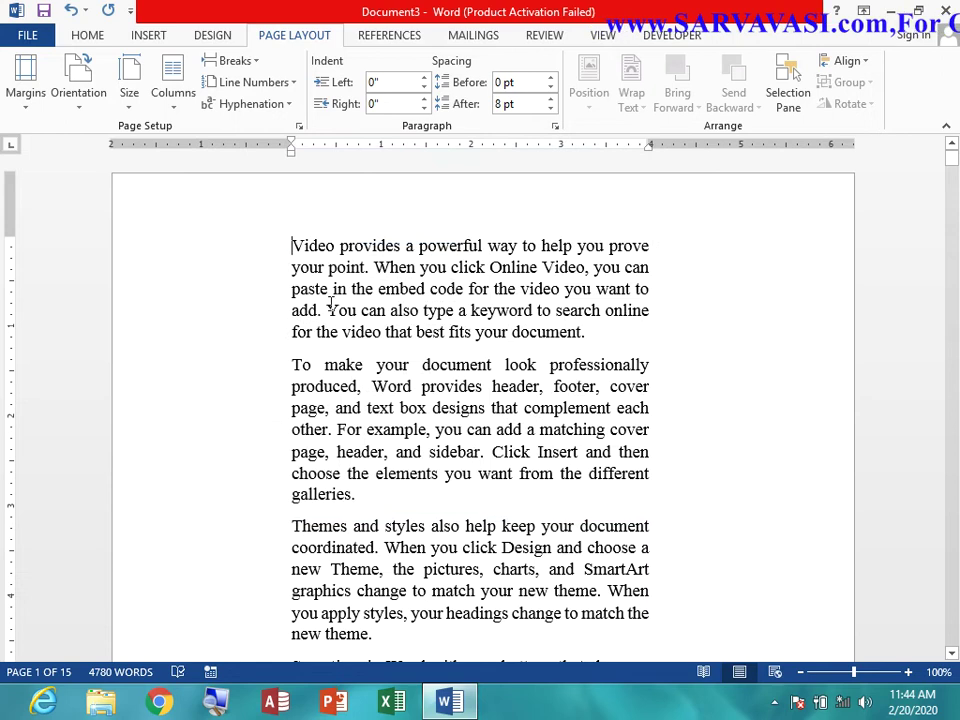
scroll(557, 422, down, 6)
scroll(377, 371, up, 6)
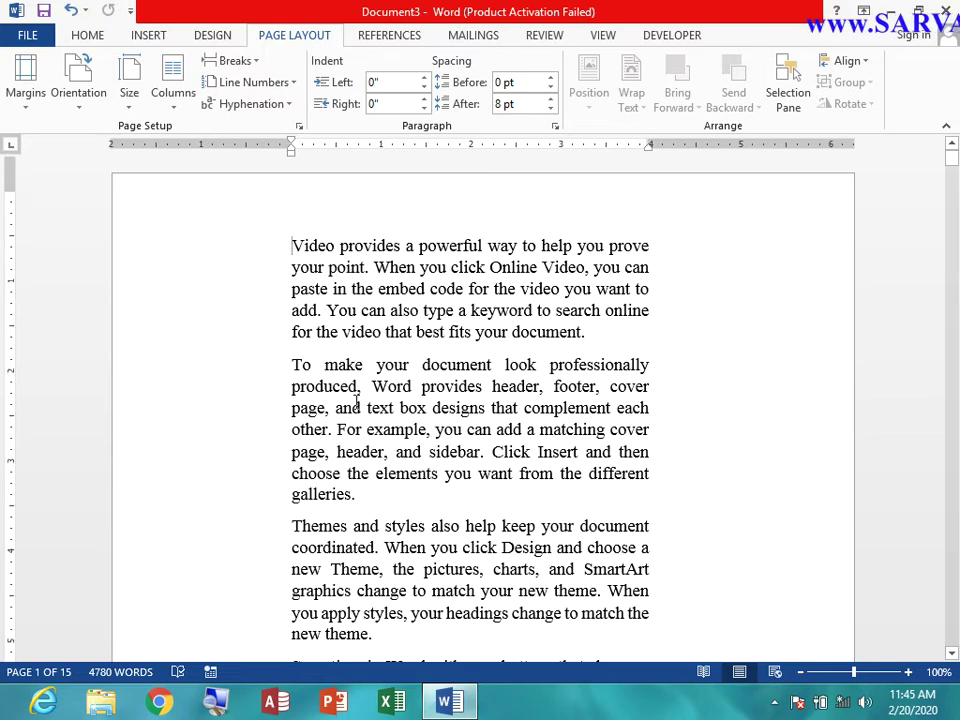
scroll(350, 400, down, 5)
scroll(365, 420, down, 6)
scroll(372, 432, down, 4)
scroll(371, 432, down, 4)
scroll(370, 460, down, 2)
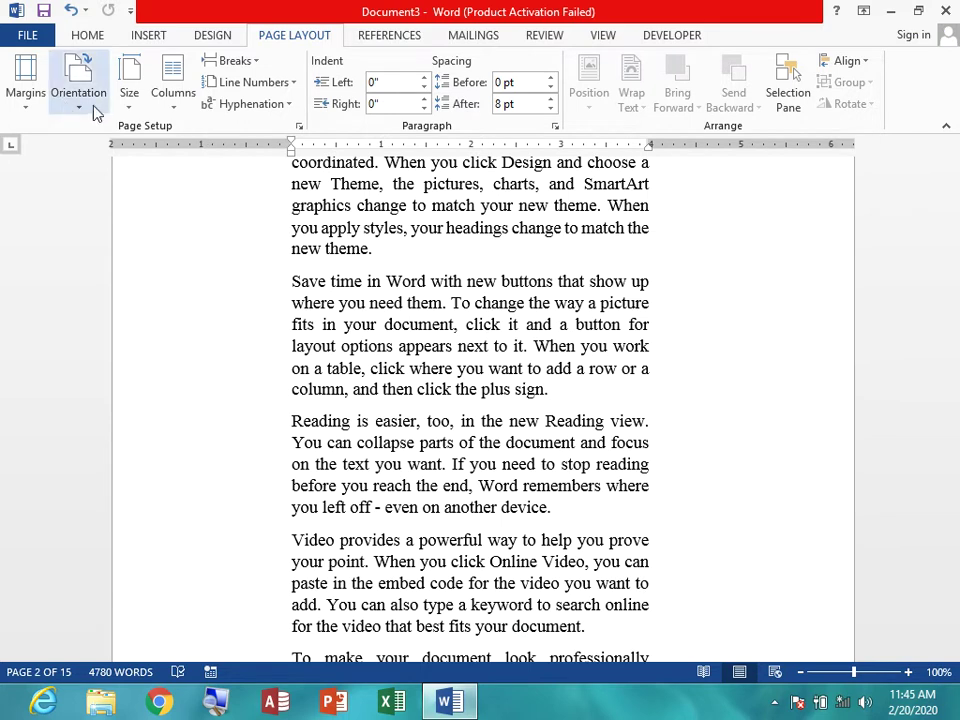
Apply the A4 page setup, ignoring the printable-area margin warning
click(297, 127)
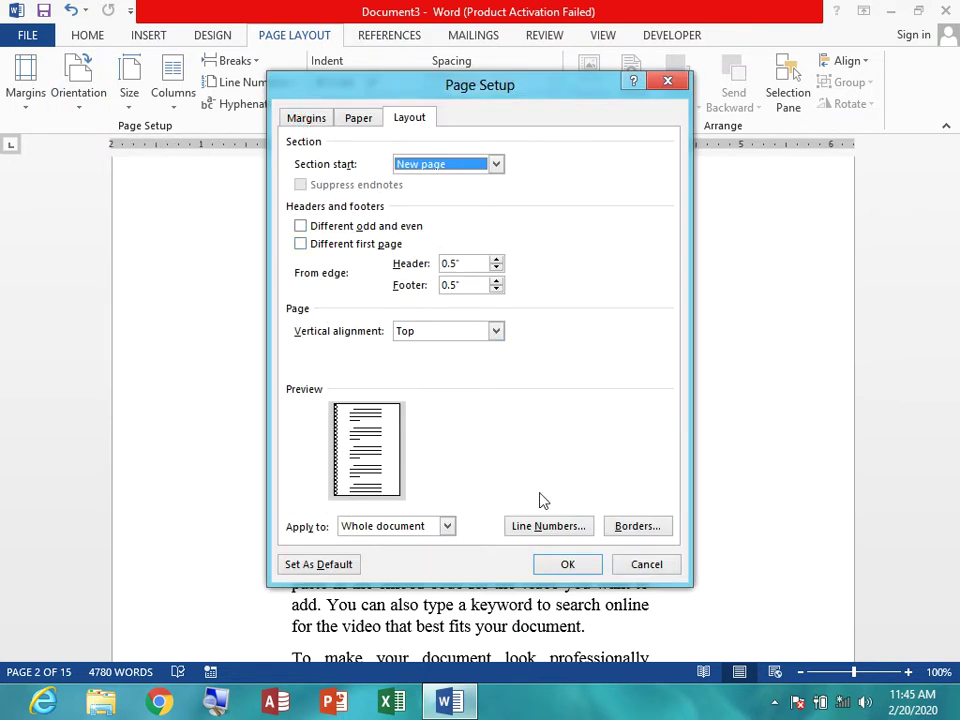
click(572, 560)
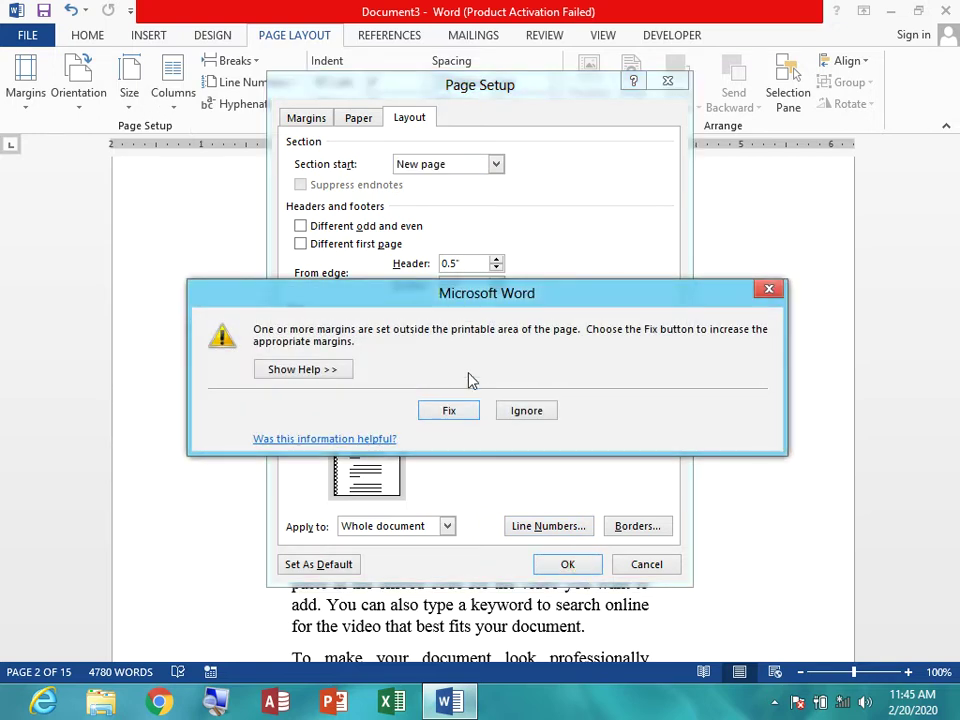
click(527, 412)
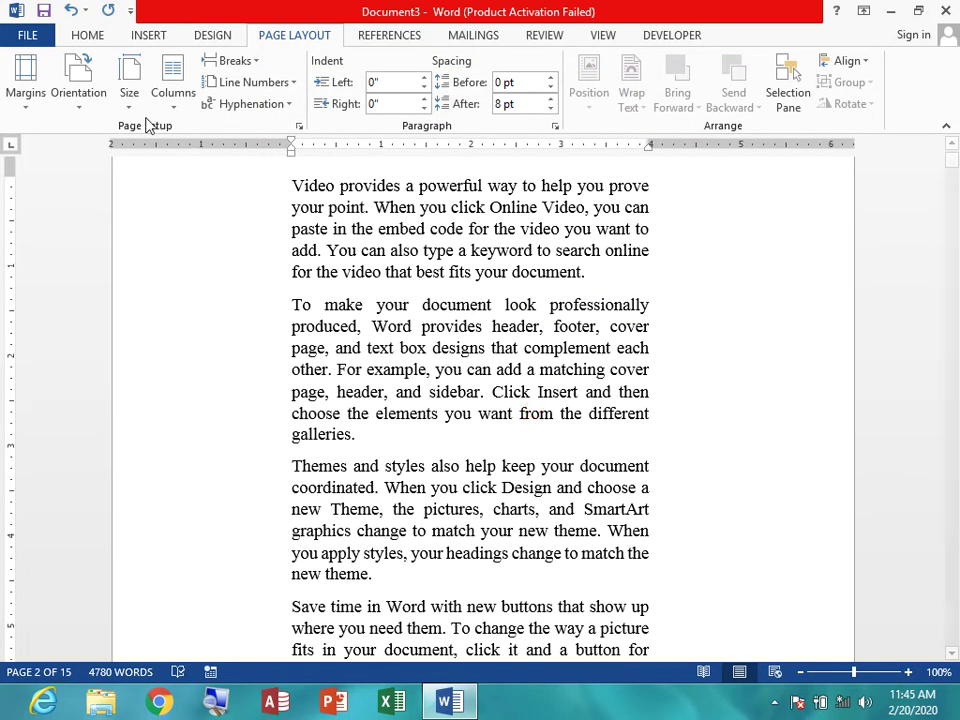
Browse the Margins, Orientation, Size and Columns presets without changing anything
click(38, 113)
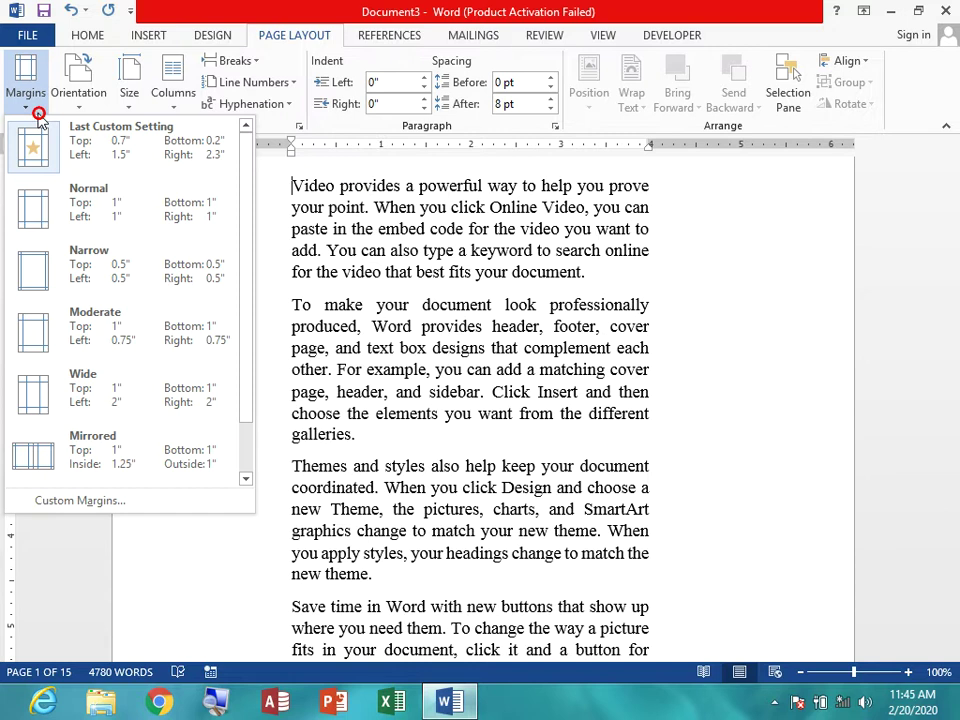
click(76, 111)
click(77, 113)
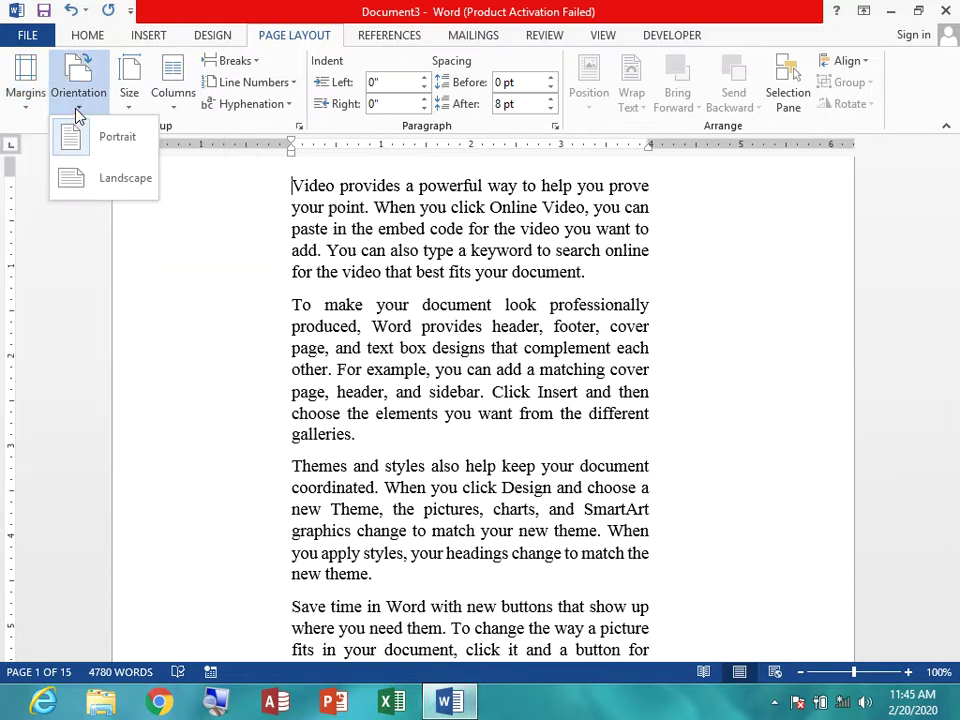
click(140, 110)
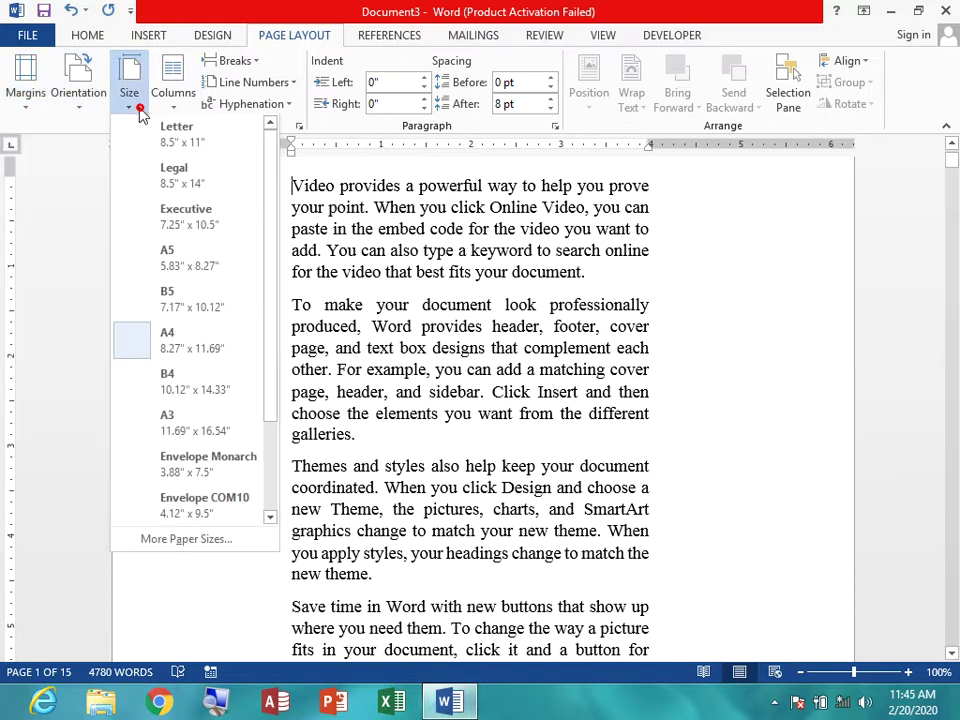
click(176, 110)
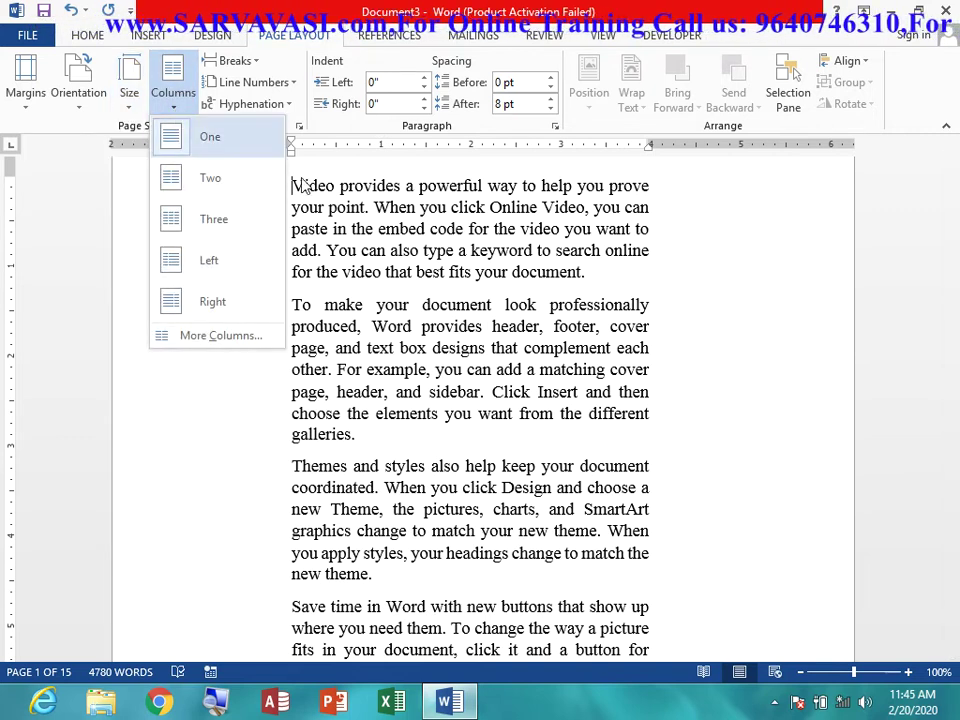
click(468, 442)
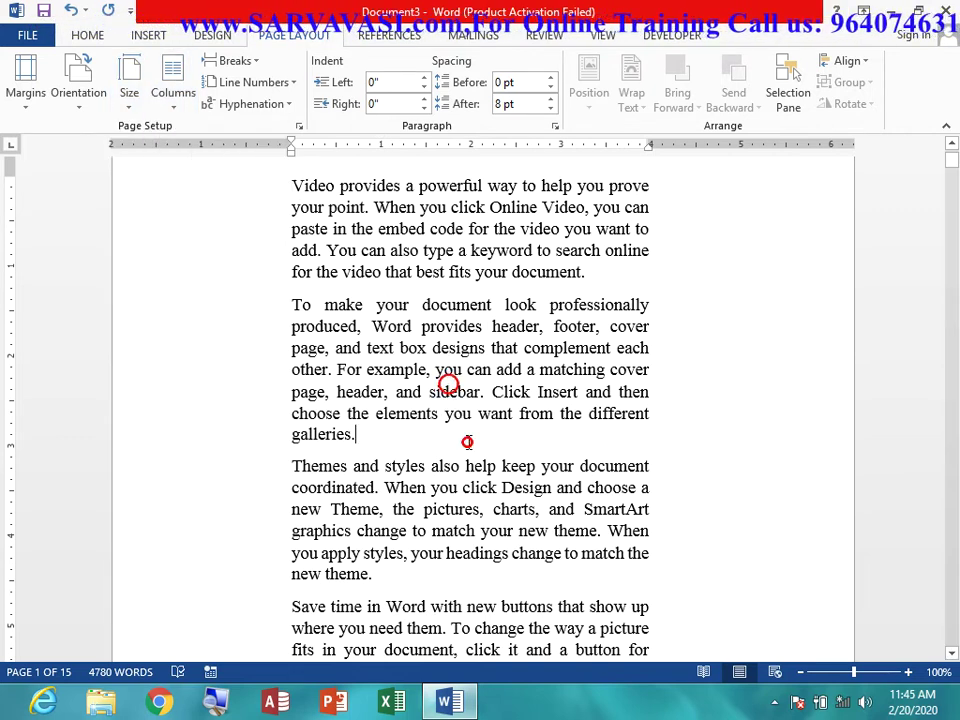
In a new blank document, enter RAND formulas to generate sample paragraphs
key(ctrl+n)
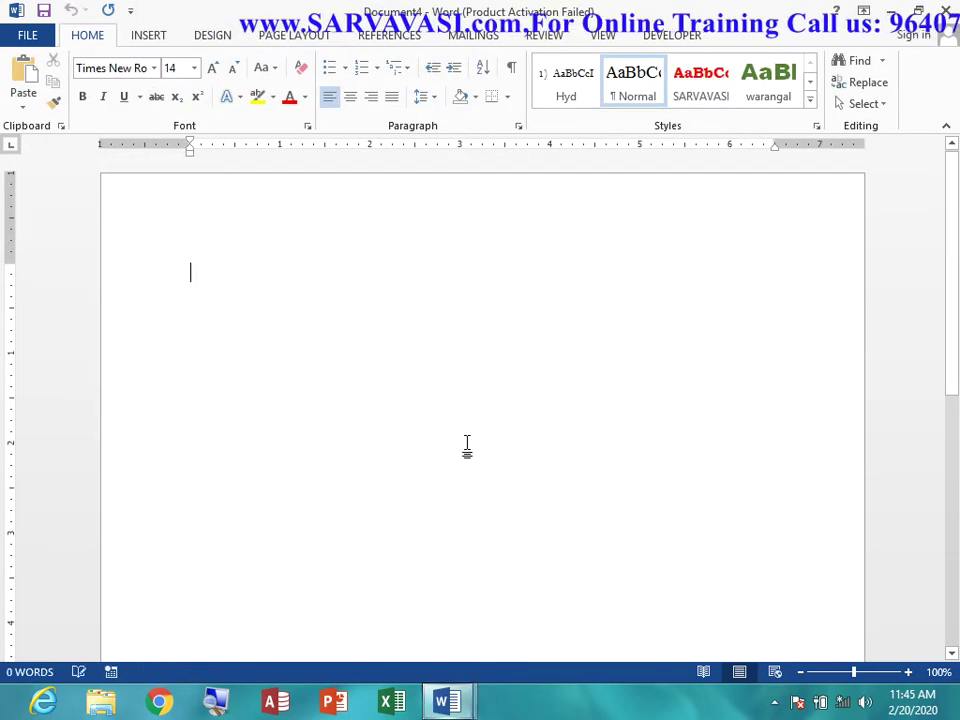
text(=RAND())
key(Return)
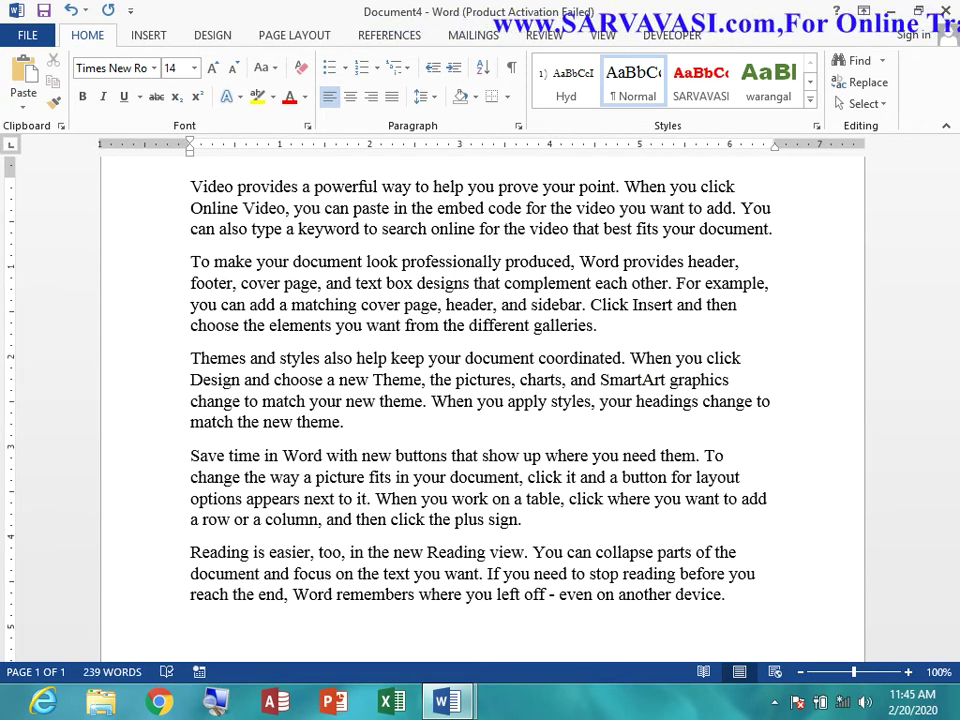
text(=RAND(100)
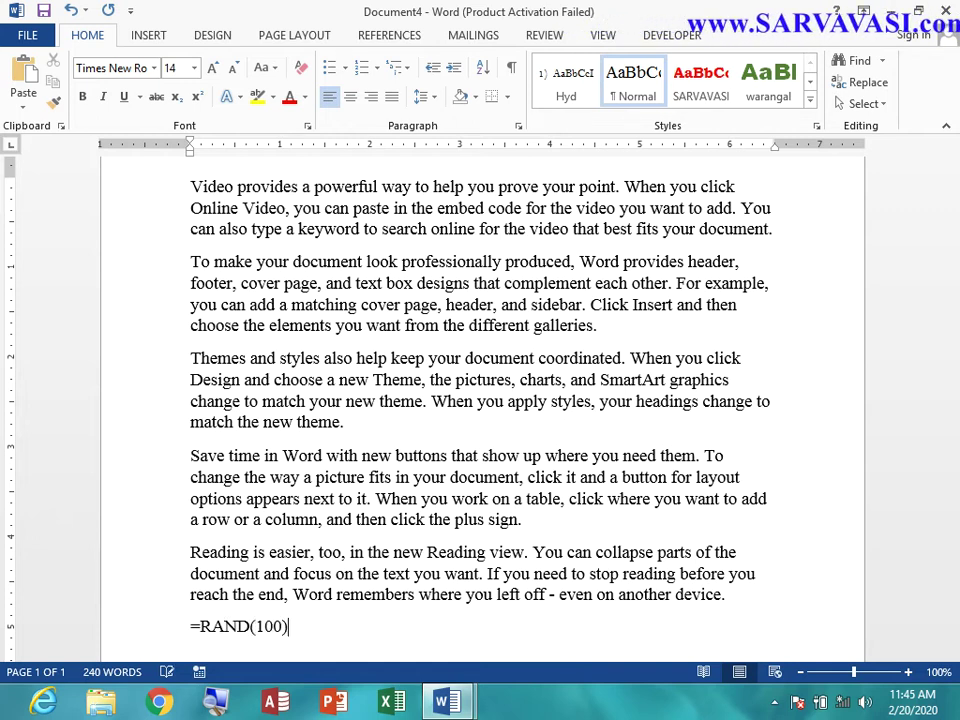
key(Return)
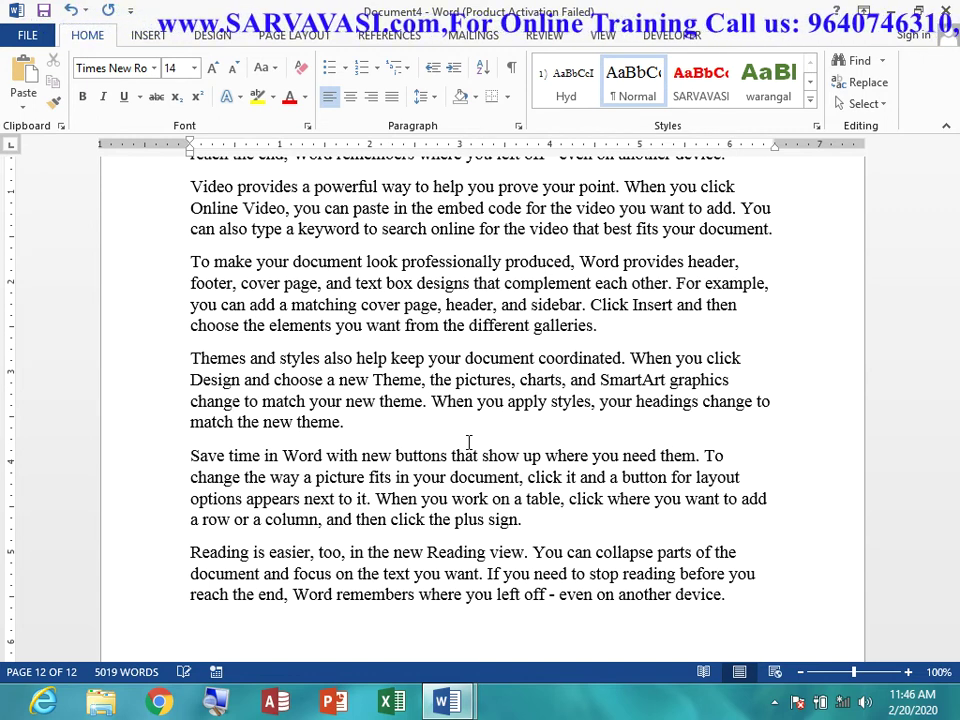
Preview the Columns choices, then return to the top of the document
click(300, 35)
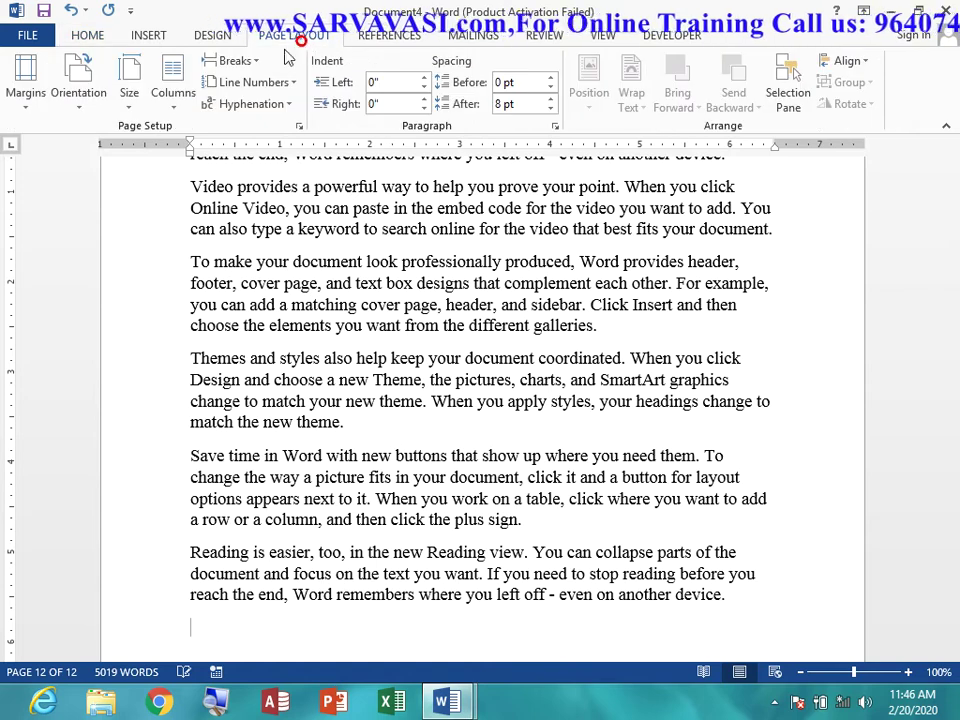
click(172, 110)
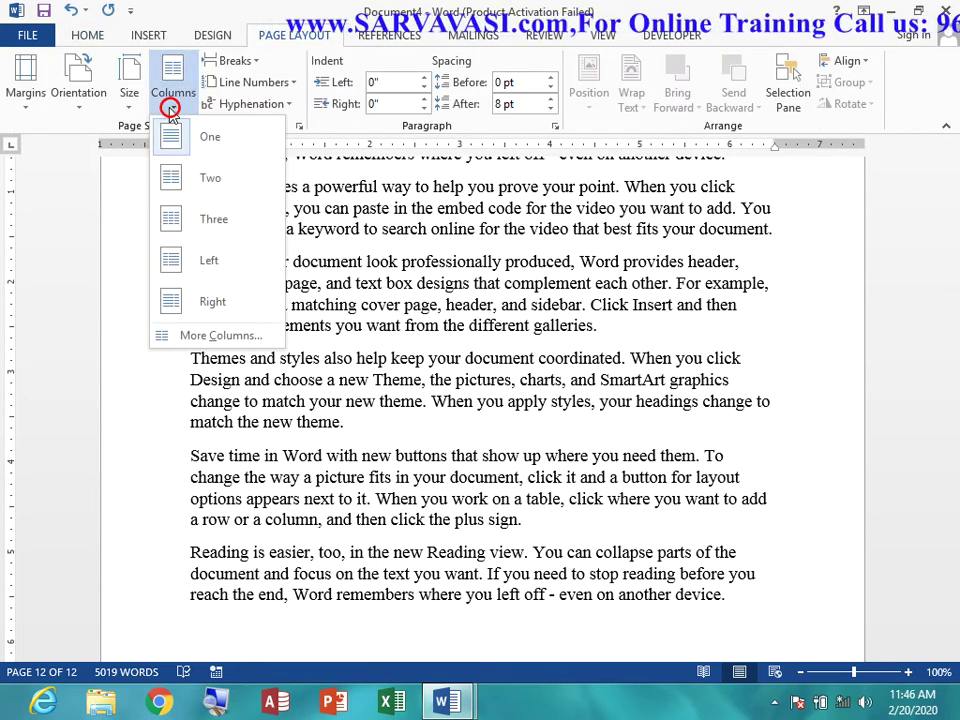
click(608, 456)
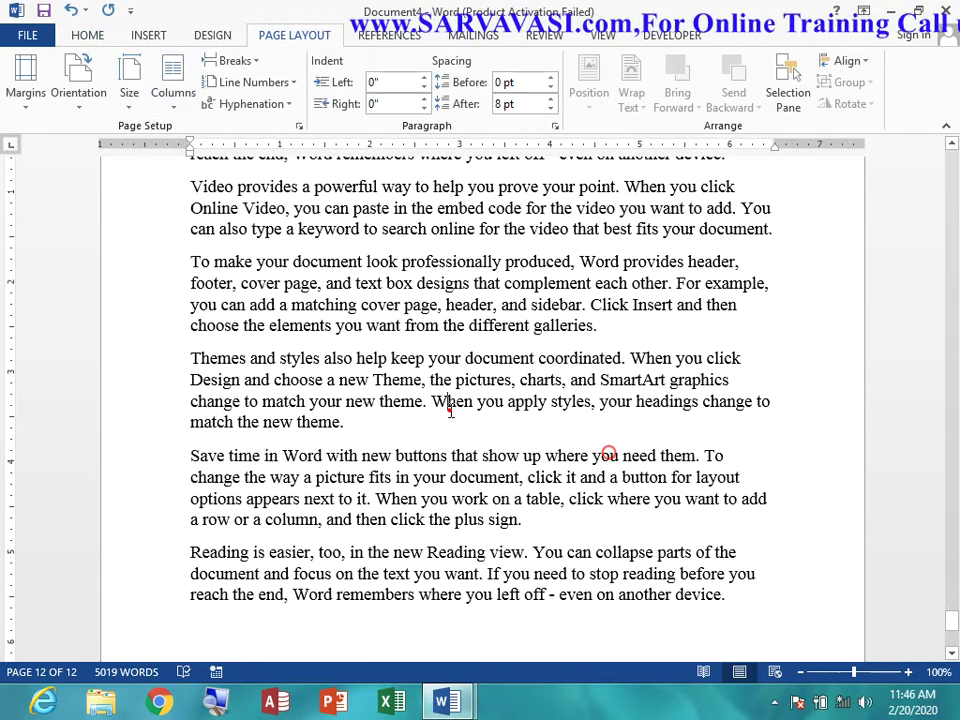
scroll(448, 407, down, 5)
scroll(448, 407, down, 5)
scroll(448, 407, up, 3)
drag(950, 583, 955, 160)
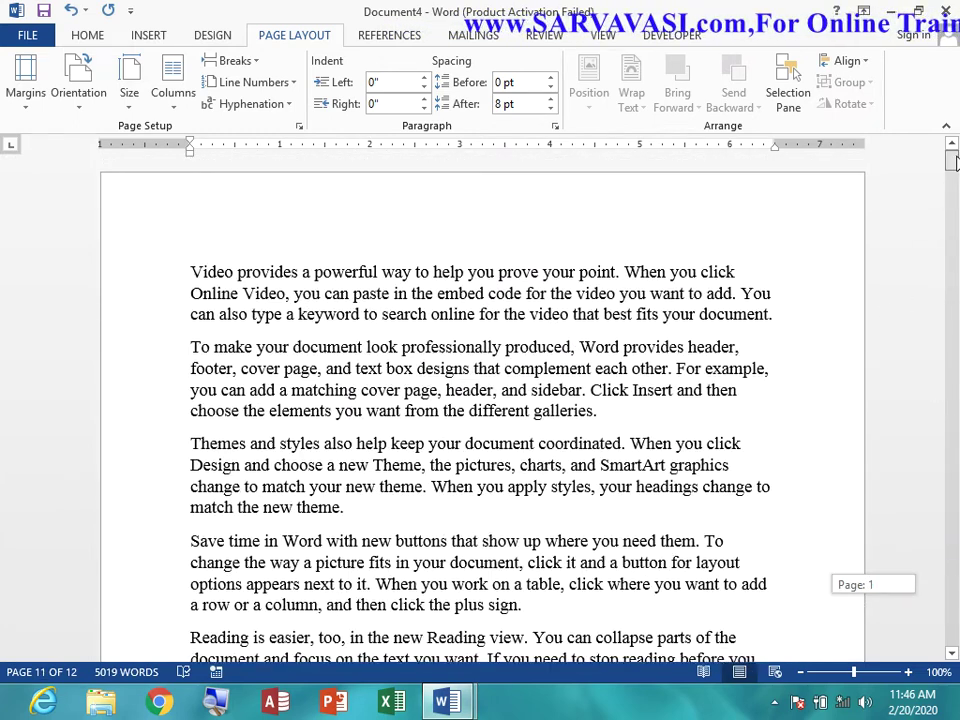
Select all the text, set it in two columns, and justify it
key(ctrl+a)
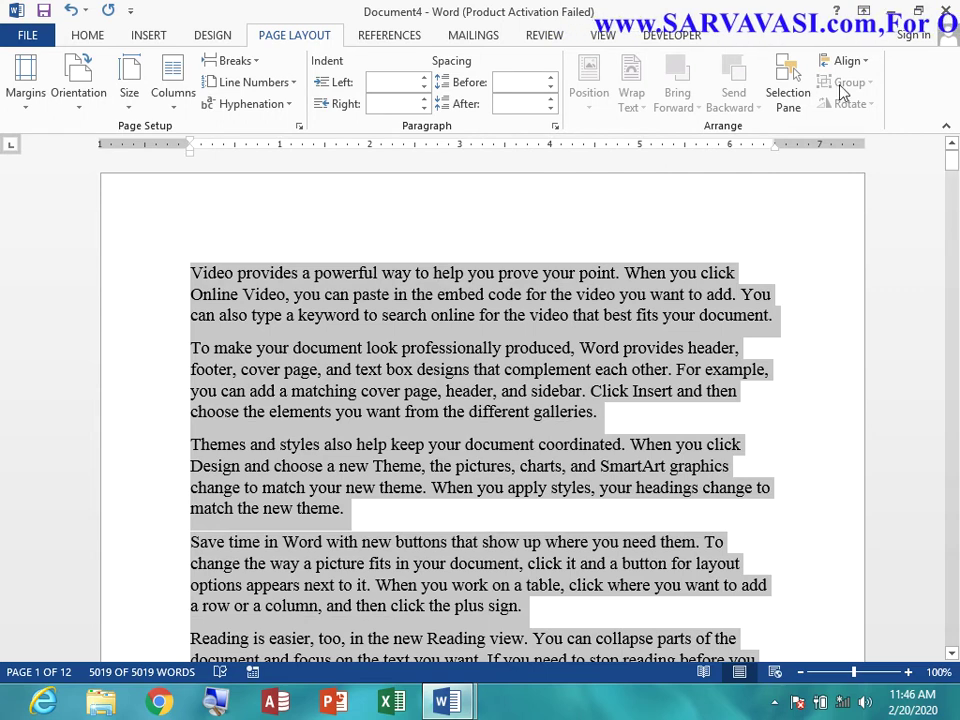
click(172, 98)
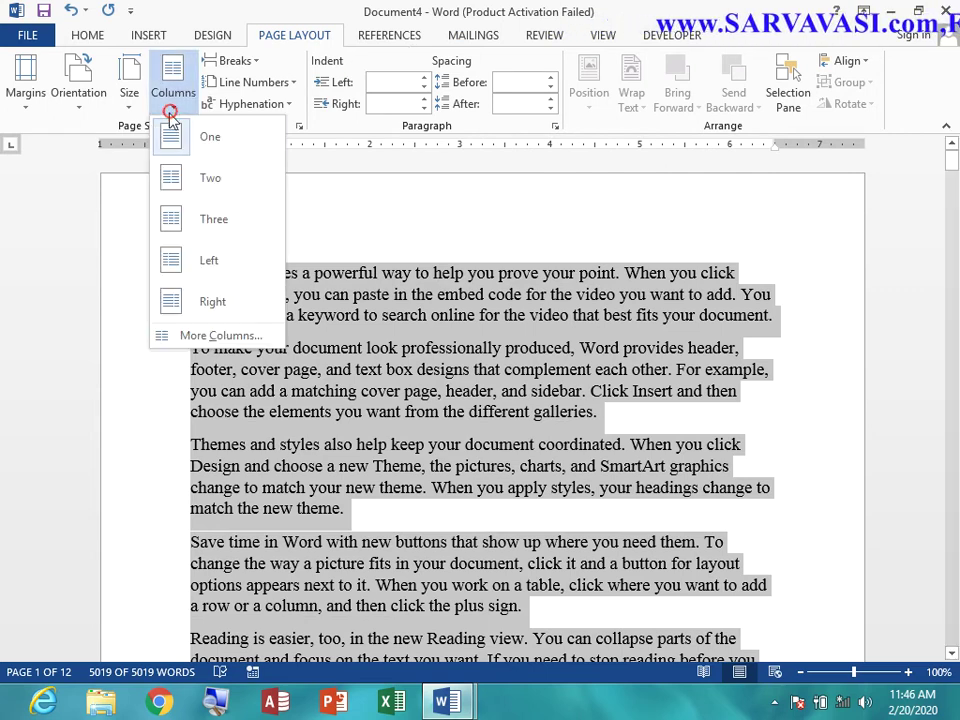
click(188, 175)
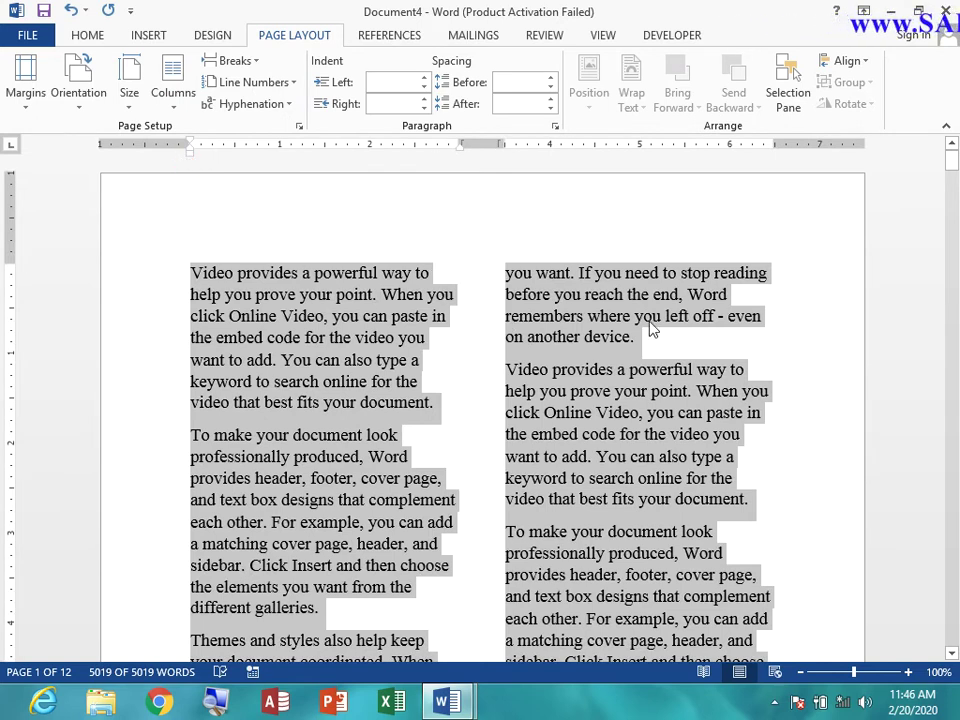
click(88, 32)
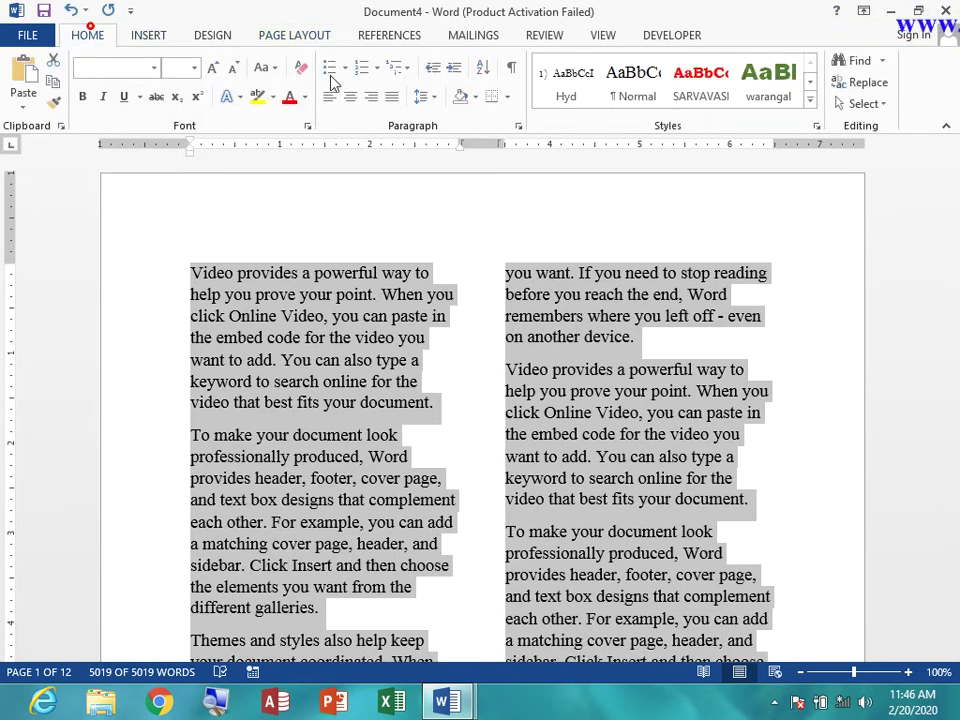
click(392, 97)
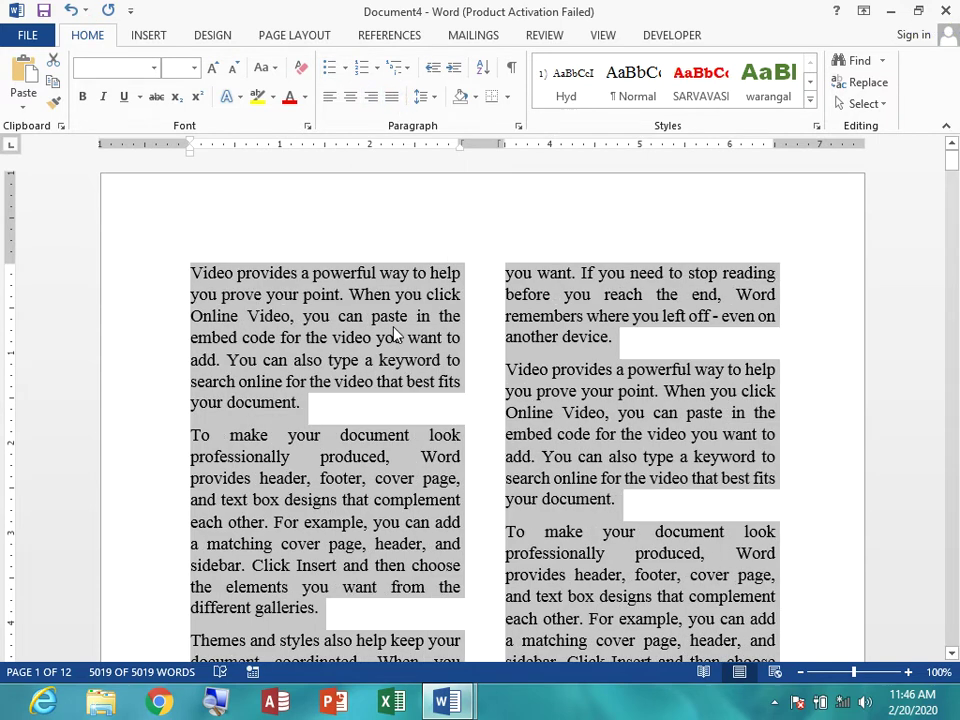
click(212, 37)
click(270, 32)
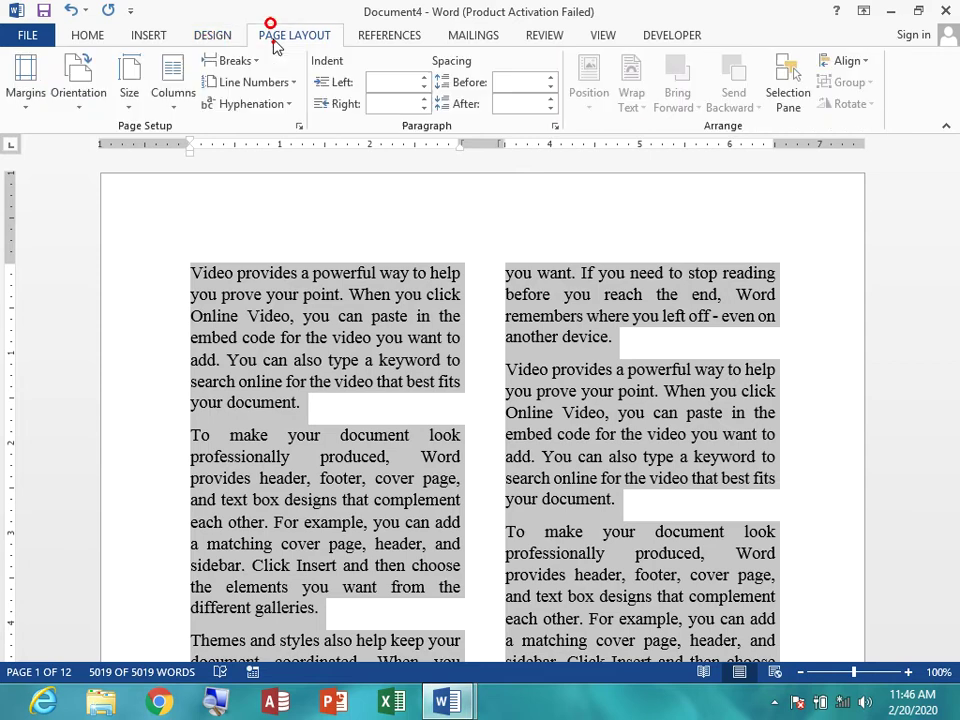
Switch the text to three columns and scroll through to review the layout
click(173, 98)
click(208, 217)
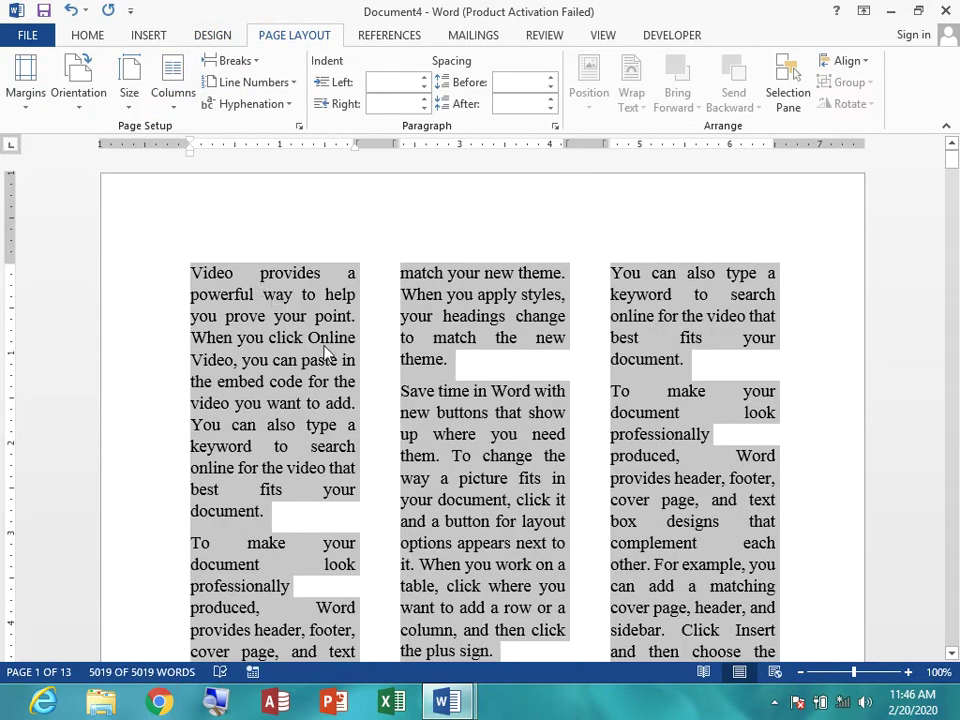
scroll(369, 392, down, 2)
scroll(414, 516, down, 3)
scroll(422, 529, down, 5)
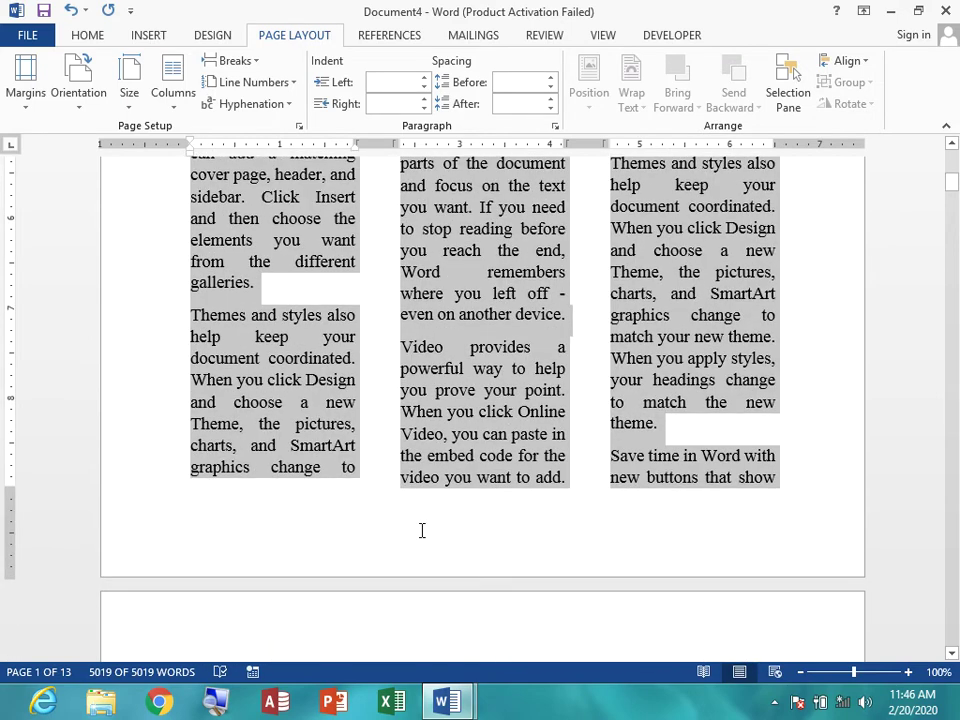
scroll(422, 529, up, 2)
scroll(265, 322, up, 2)
scroll(272, 484, down, 3)
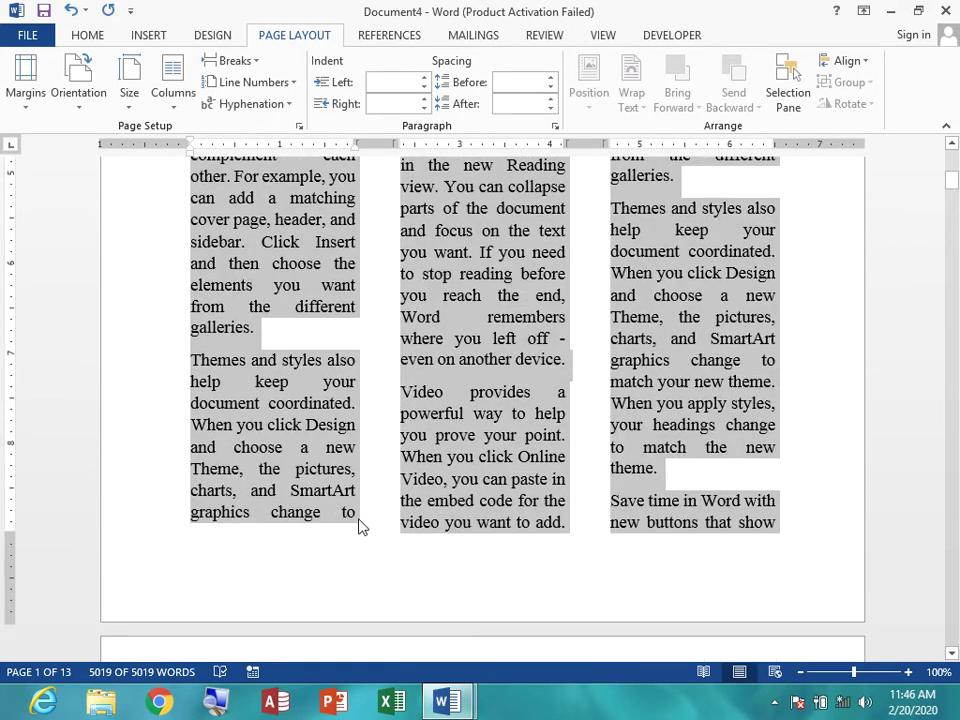
scroll(362, 528, up, 3)
scroll(396, 439, up, 2)
scroll(437, 229, up, 2)
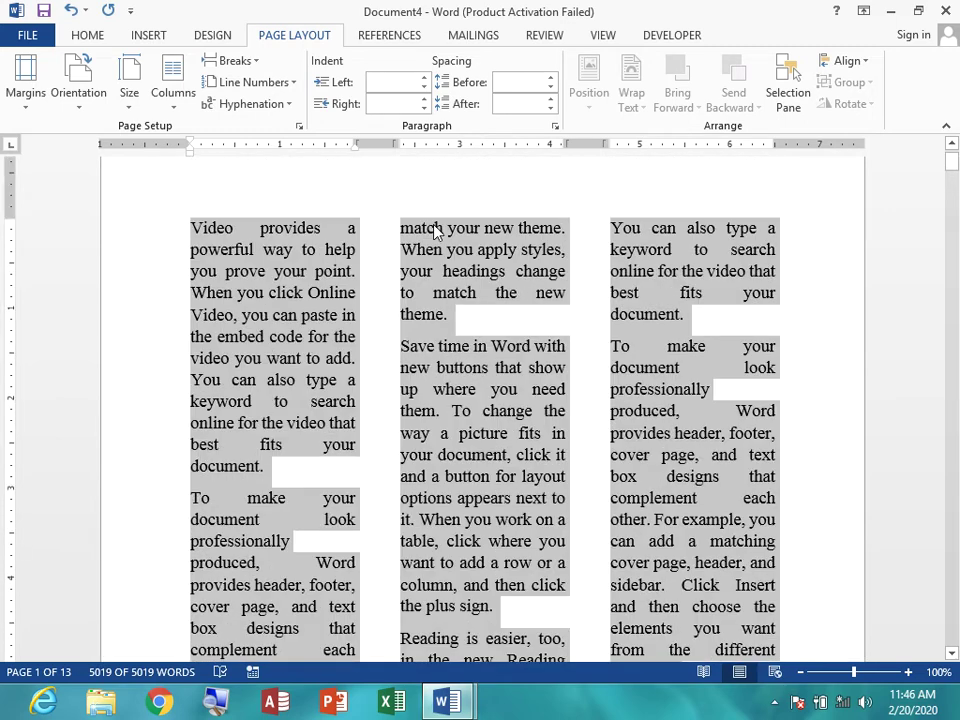
scroll(431, 399, down, 2)
scroll(508, 600, down, 2)
scroll(587, 640, down, 2)
scroll(608, 375, up, 5)
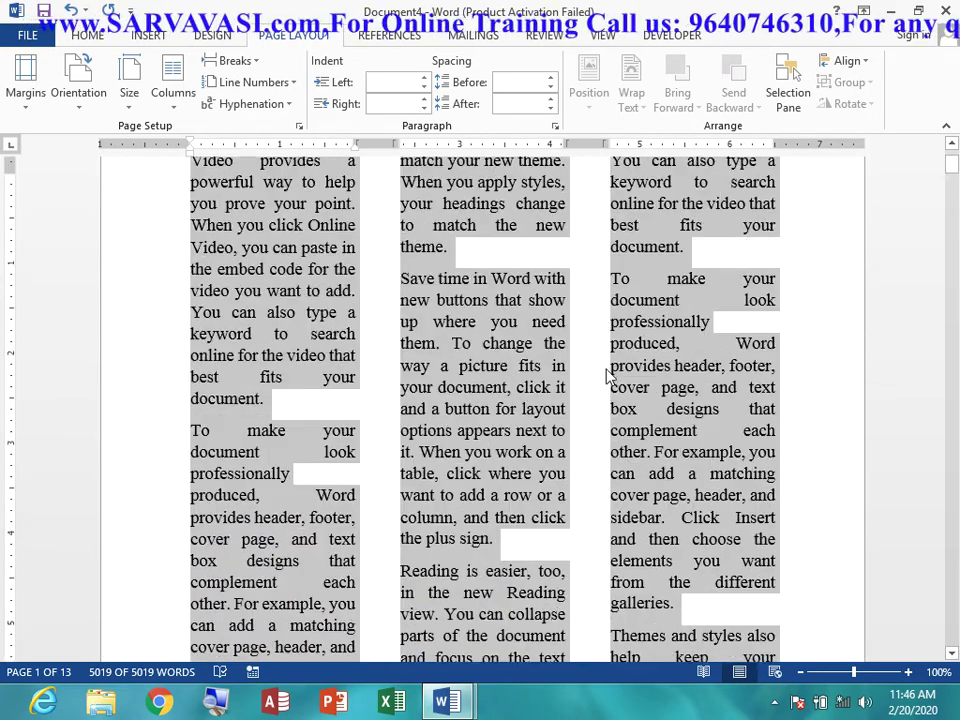
scroll(608, 375, up, 1)
scroll(615, 311, up, 1)
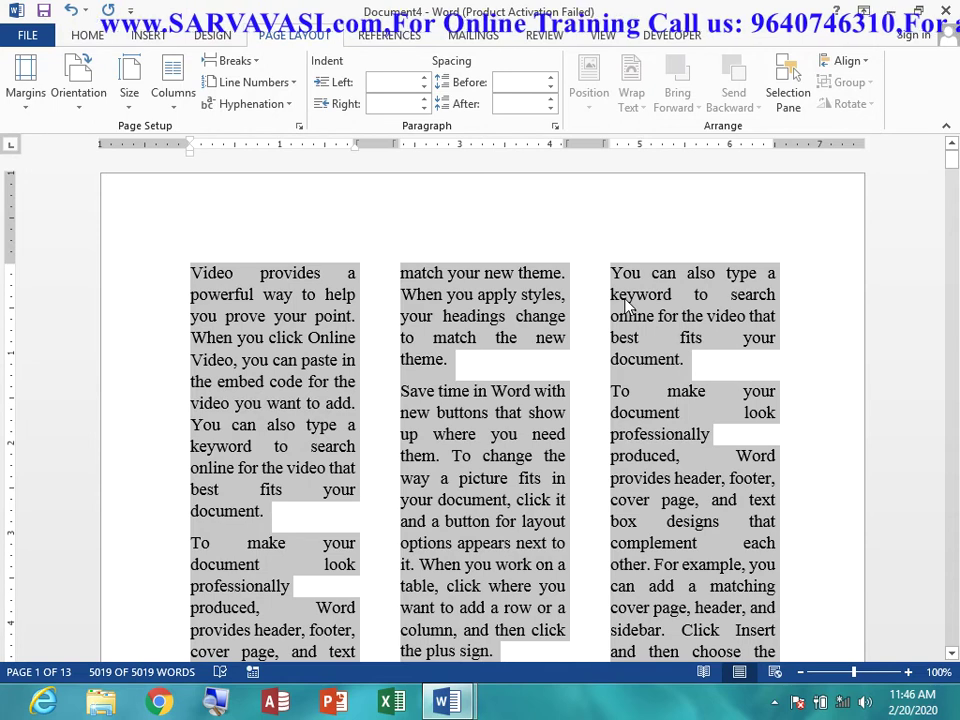
click(172, 100)
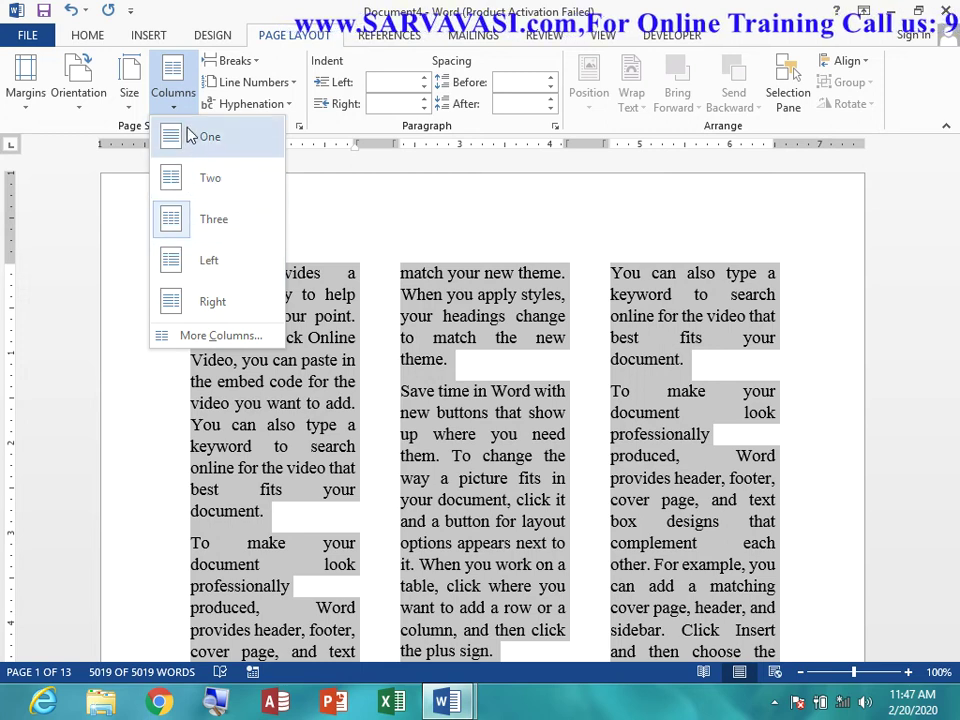
Try the Left and then the Right column presets on the text
click(194, 261)
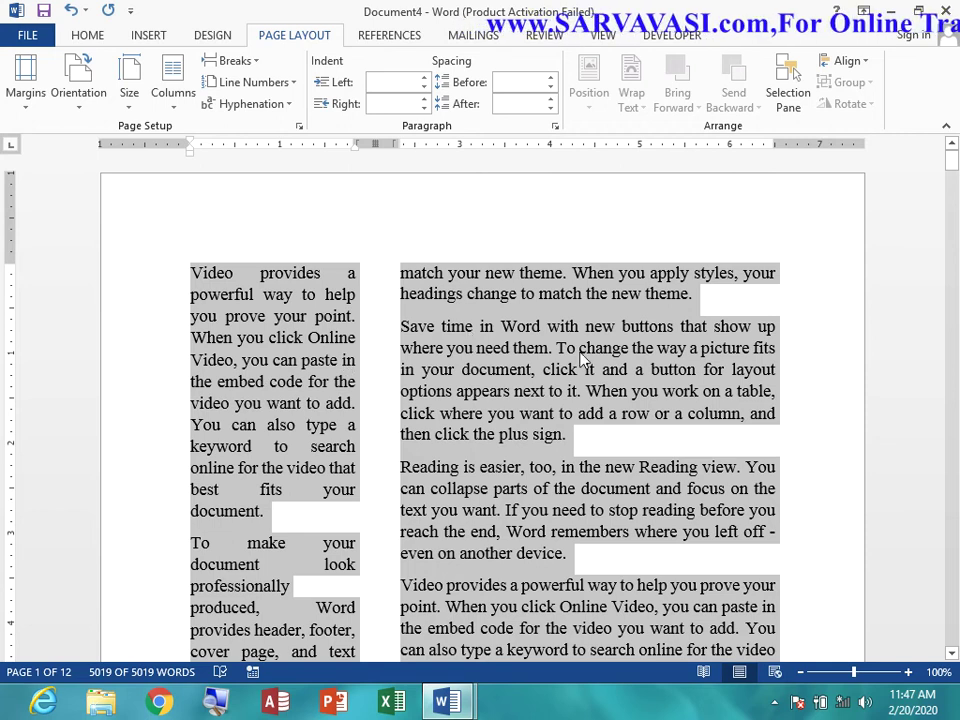
click(154, 108)
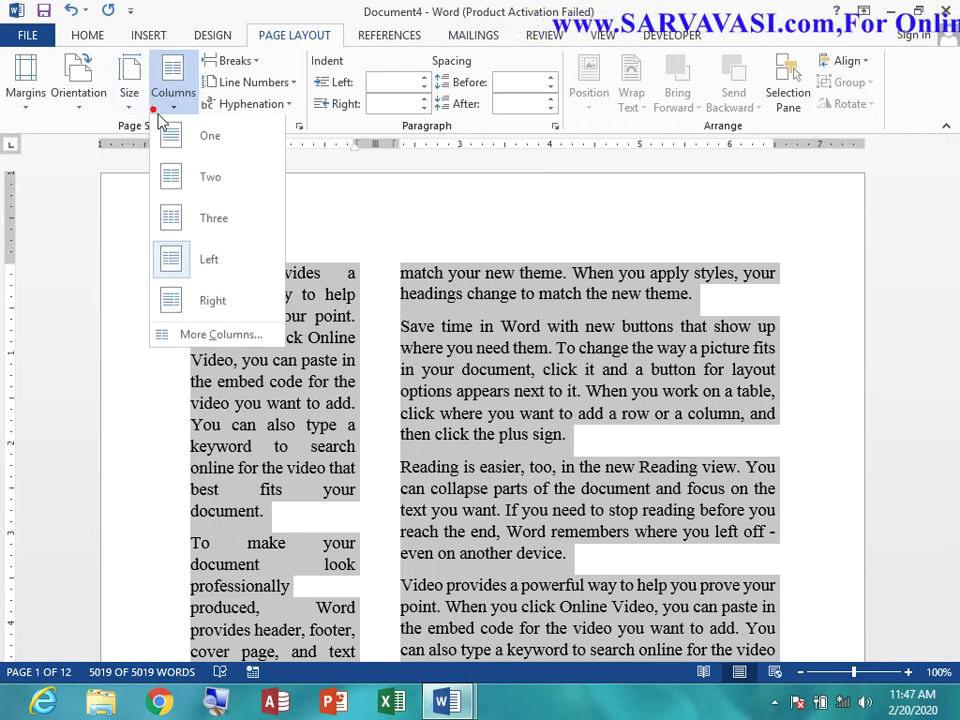
click(224, 304)
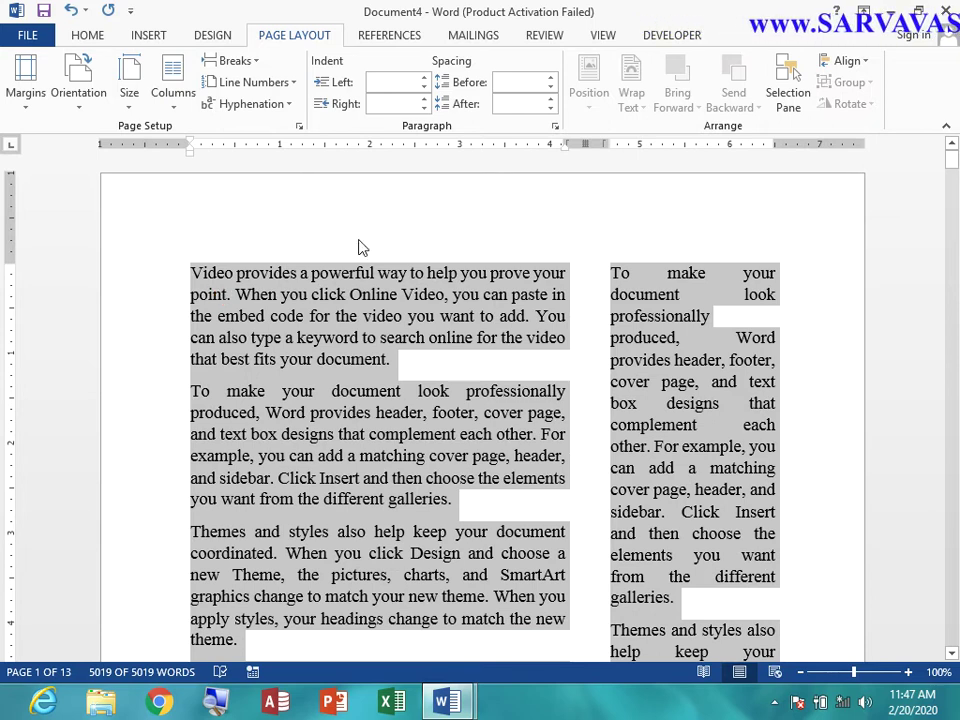
Define four equal 1.25" columns with 0.5" spacing in More Columns
click(168, 96)
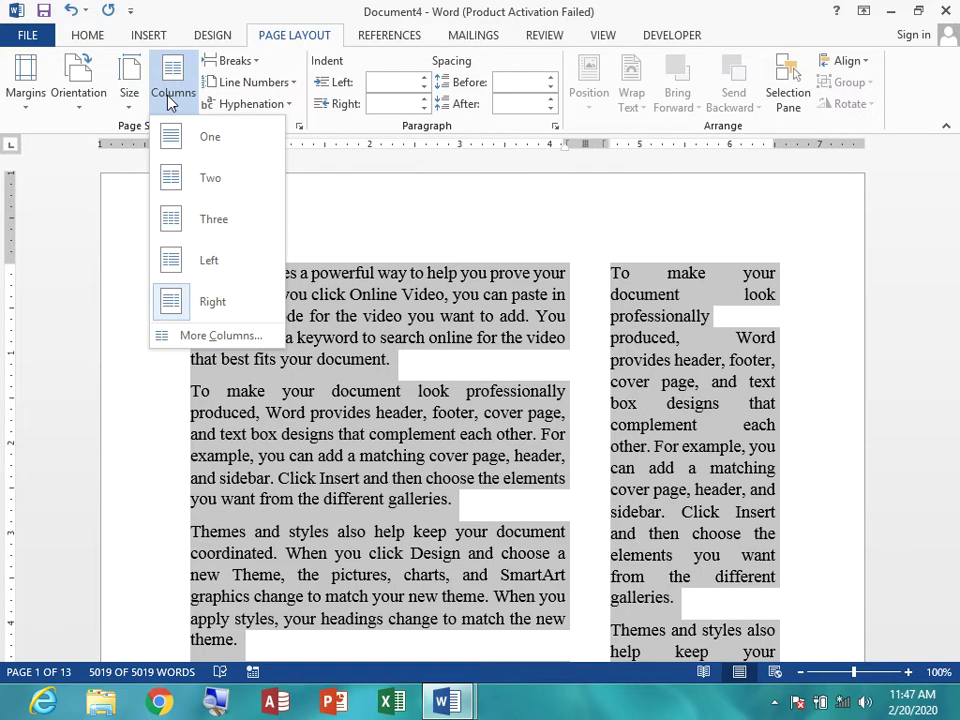
click(218, 336)
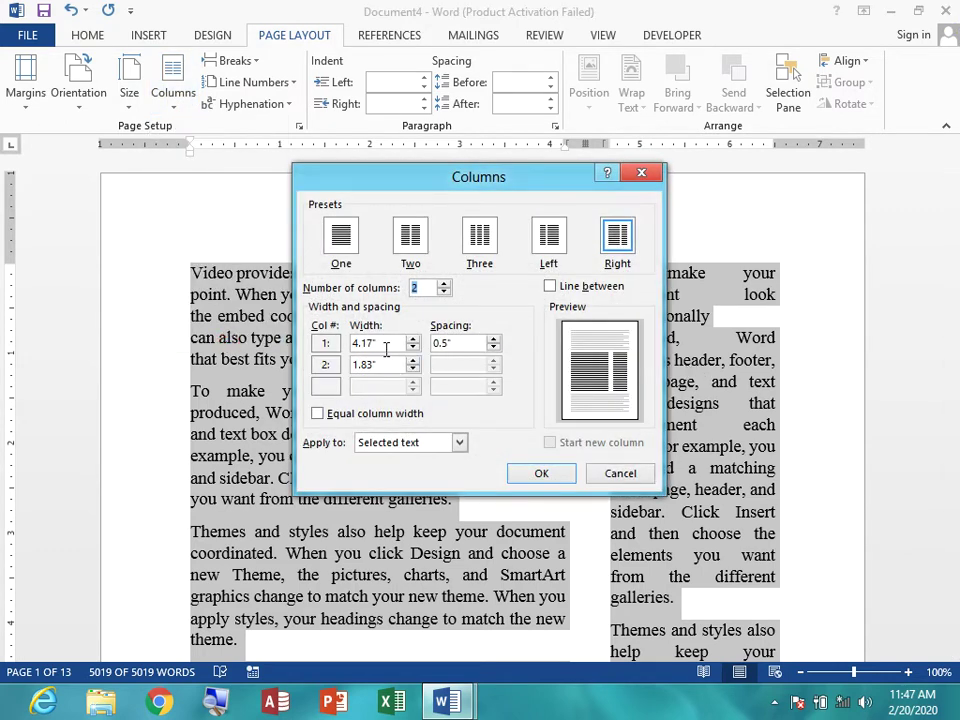
click(480, 240)
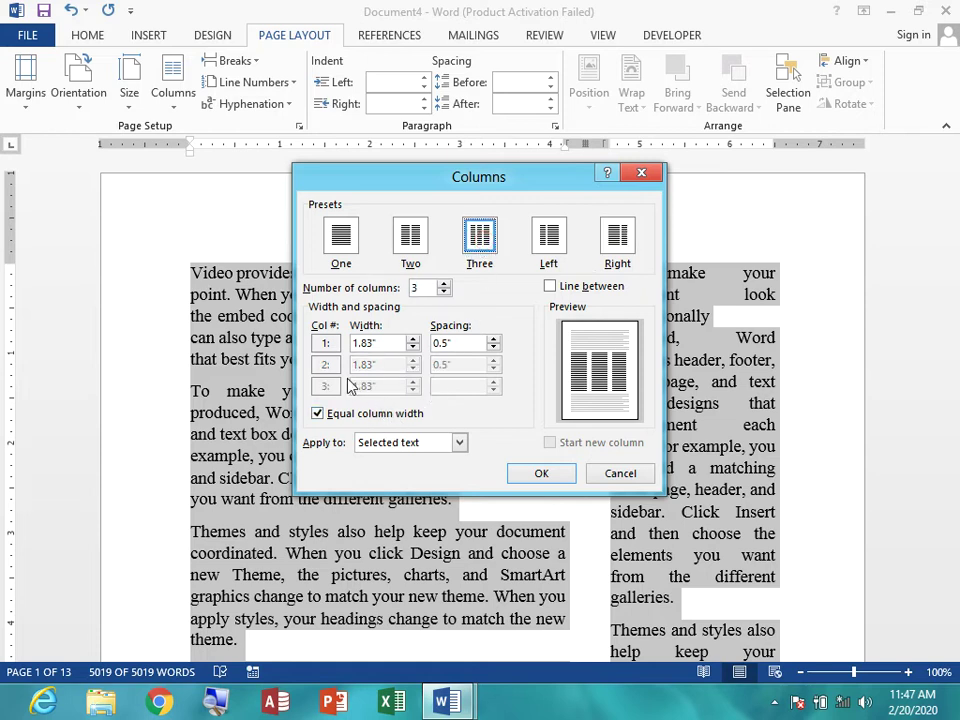
click(444, 284)
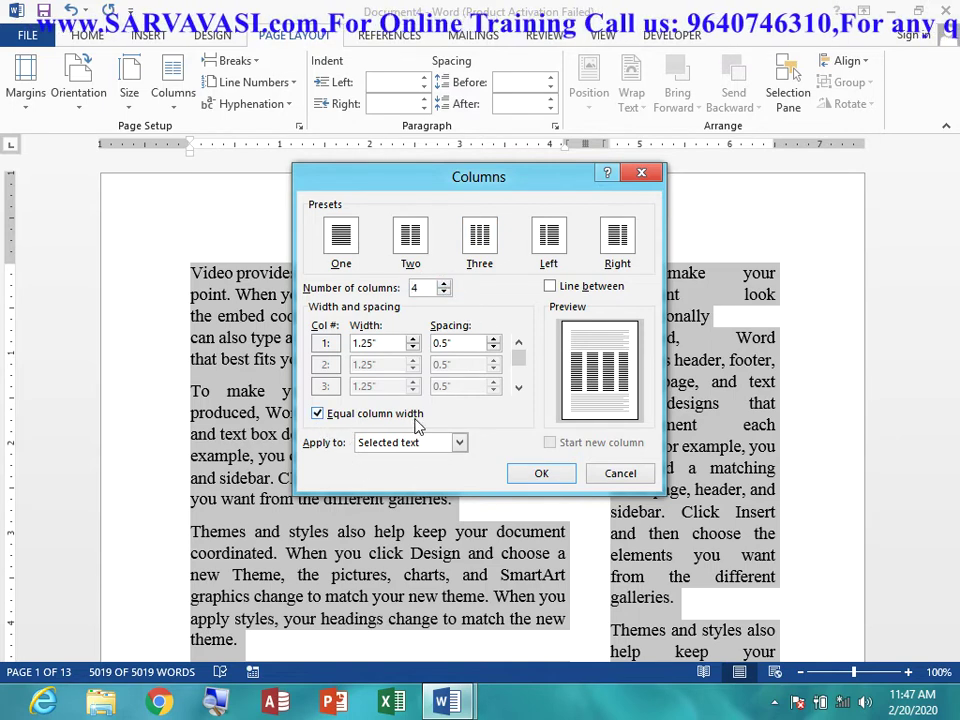
click(541, 473)
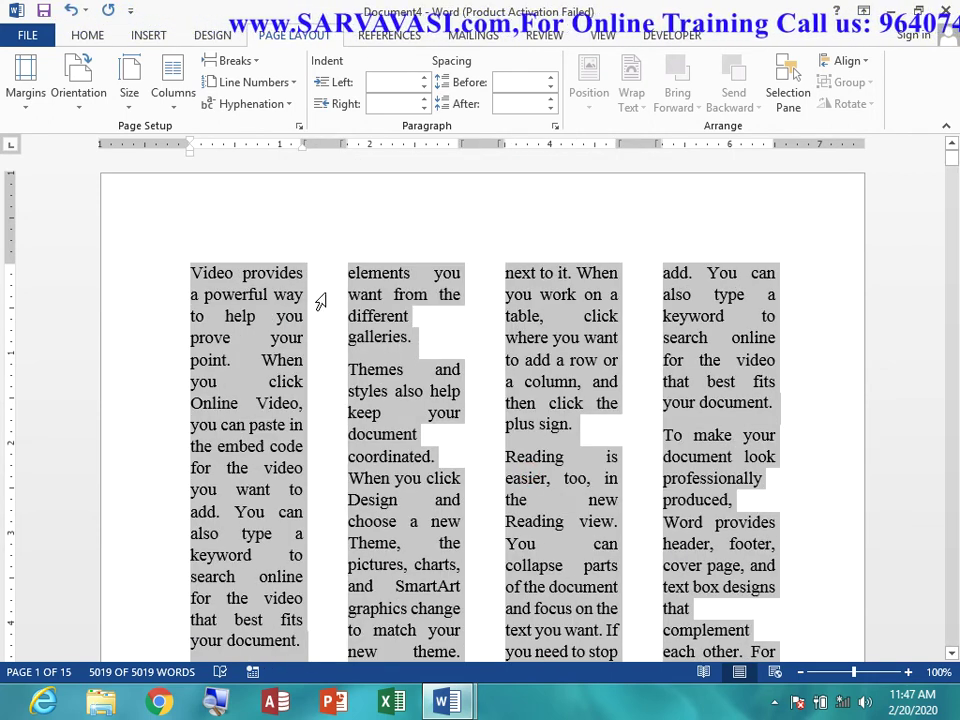
Put the text back into one full-width column with Columns > One
click(157, 105)
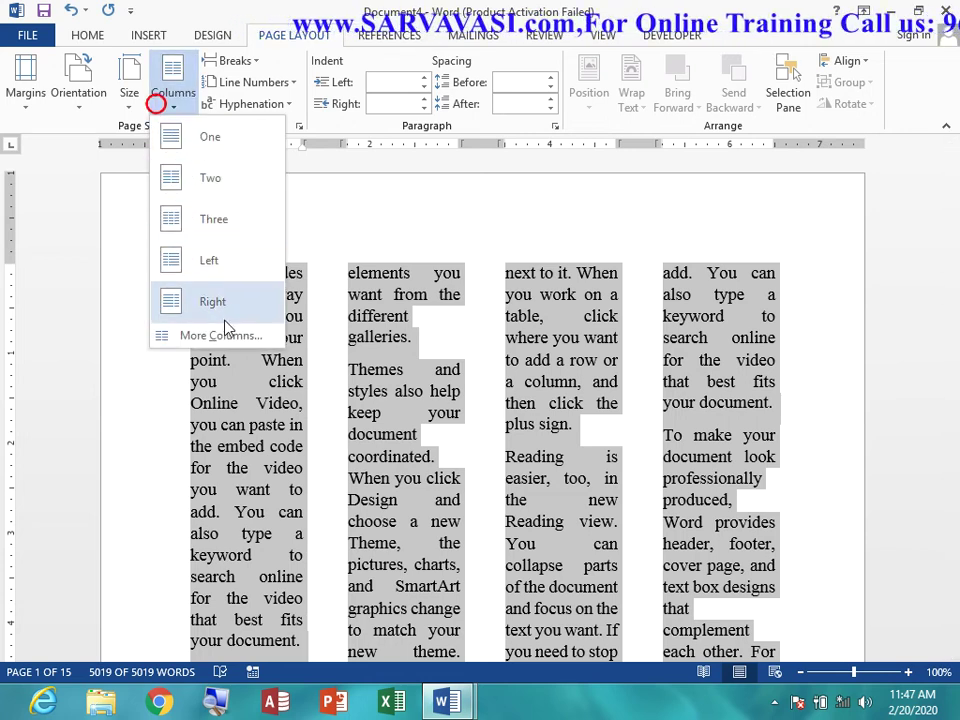
click(212, 137)
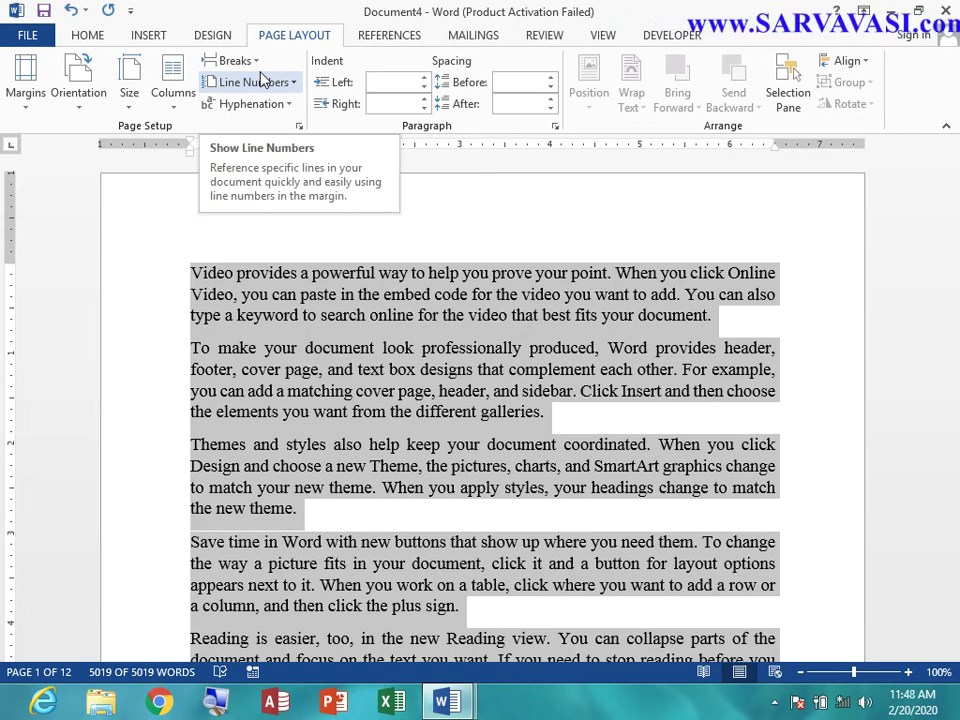
Insert a page break after the paragraph ending in 'galleries.'
click(580, 426)
click(140, 38)
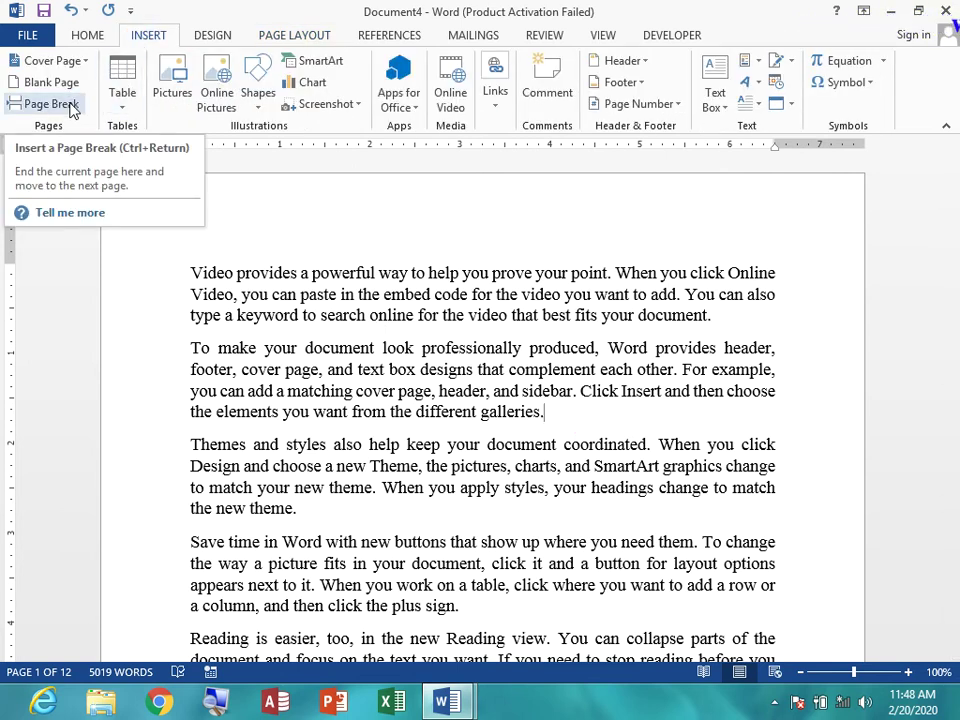
click(276, 37)
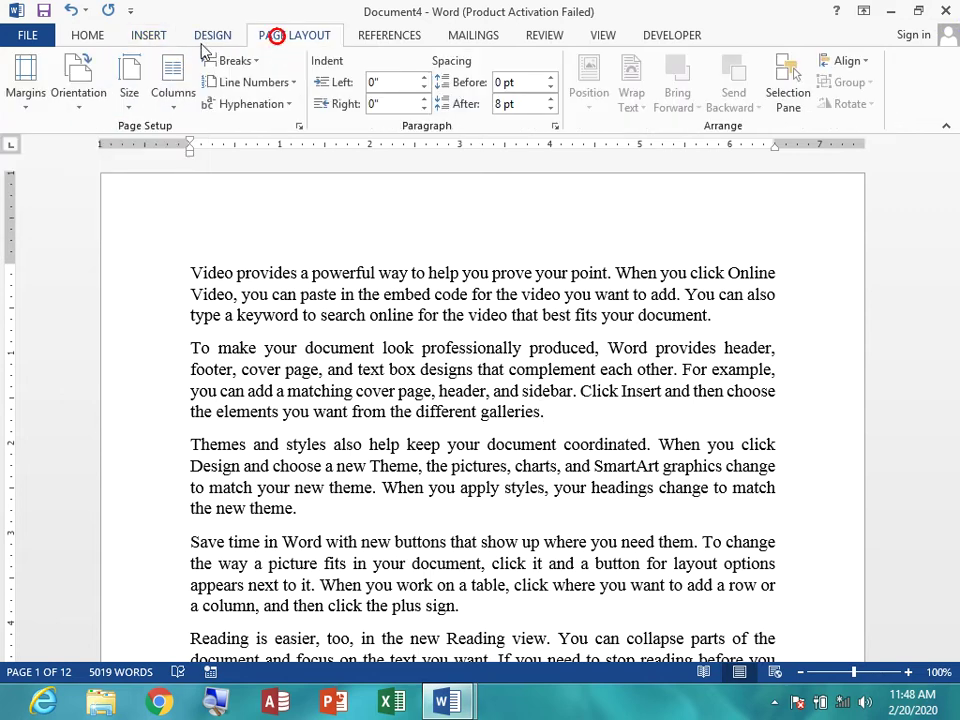
click(235, 61)
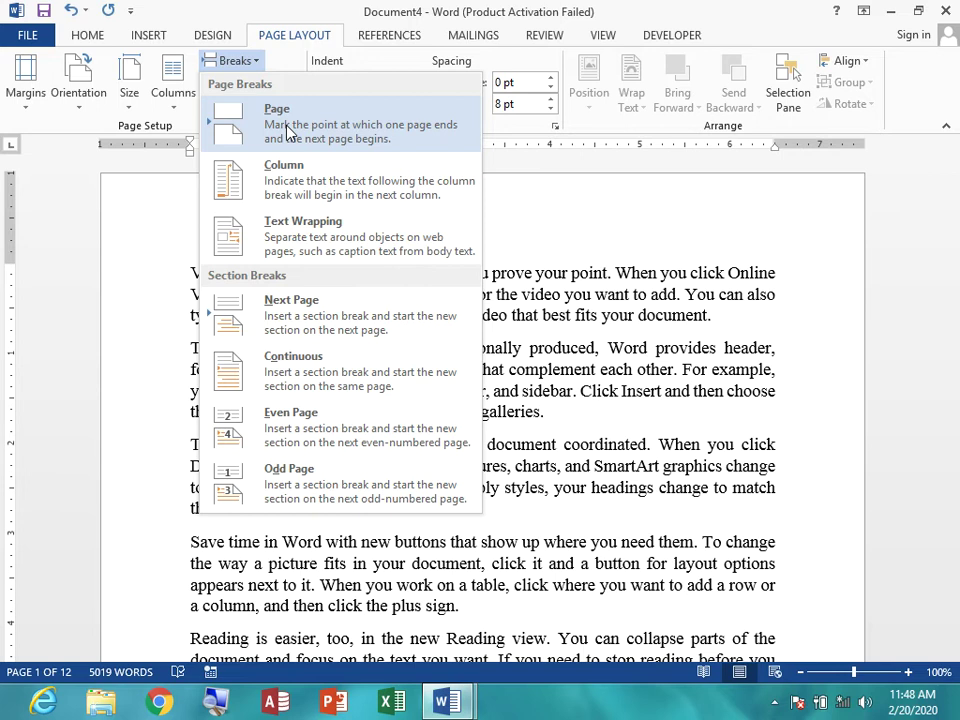
click(288, 133)
Go back to the break after 'galleries.' and remove it so the text runs on
scroll(424, 411, up, 5)
scroll(495, 410, up, 5)
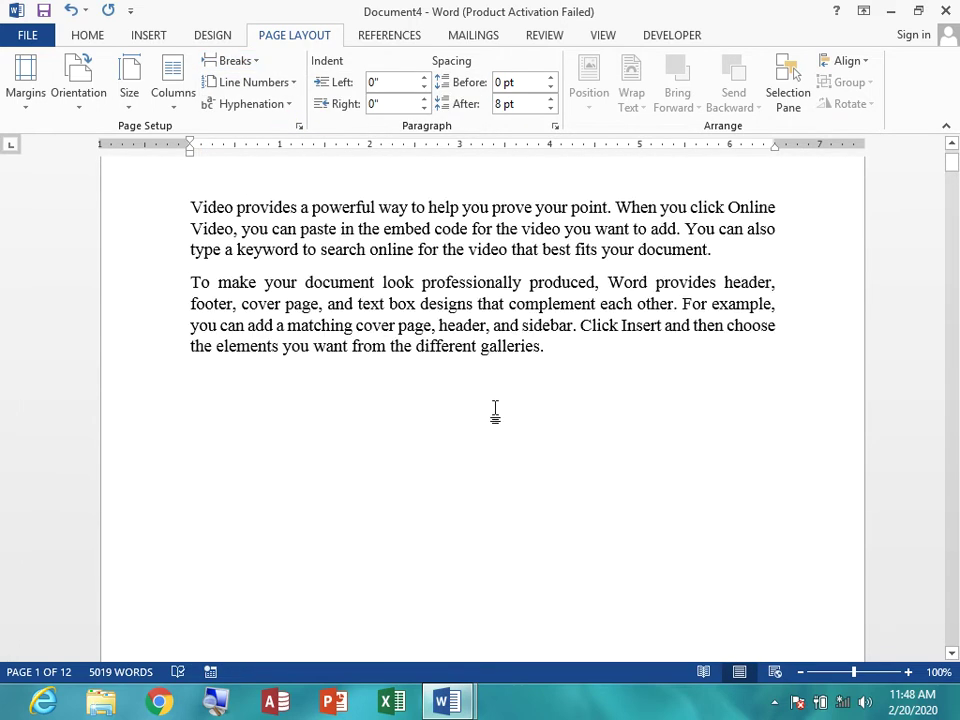
click(557, 356)
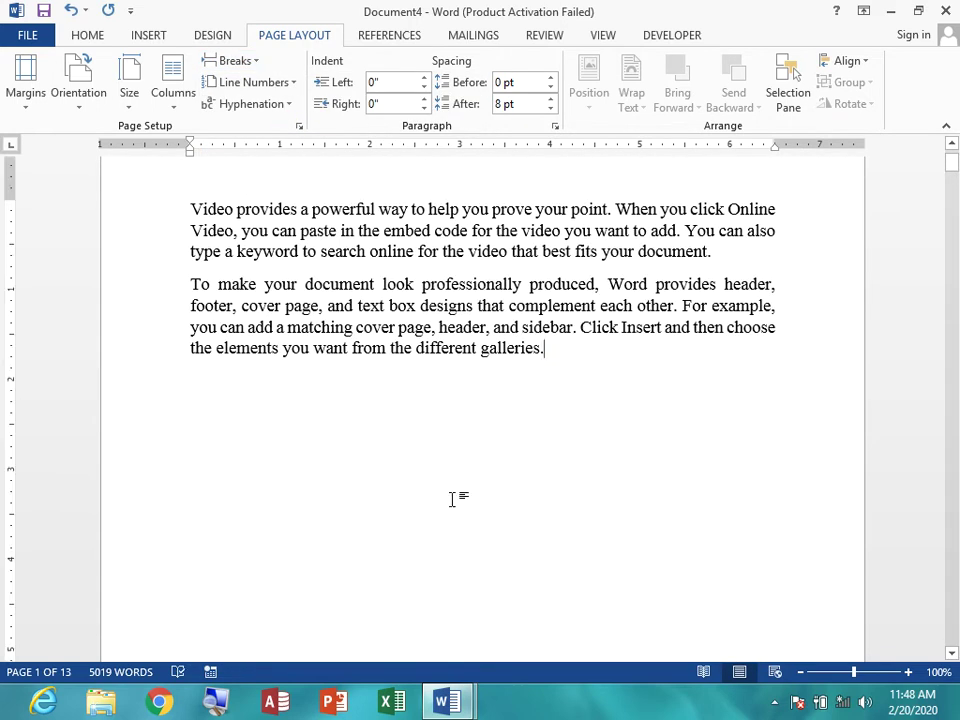
scroll(347, 553, down, 5)
scroll(339, 551, down, 2)
scroll(328, 542, down, 3)
scroll(328, 542, down, 1)
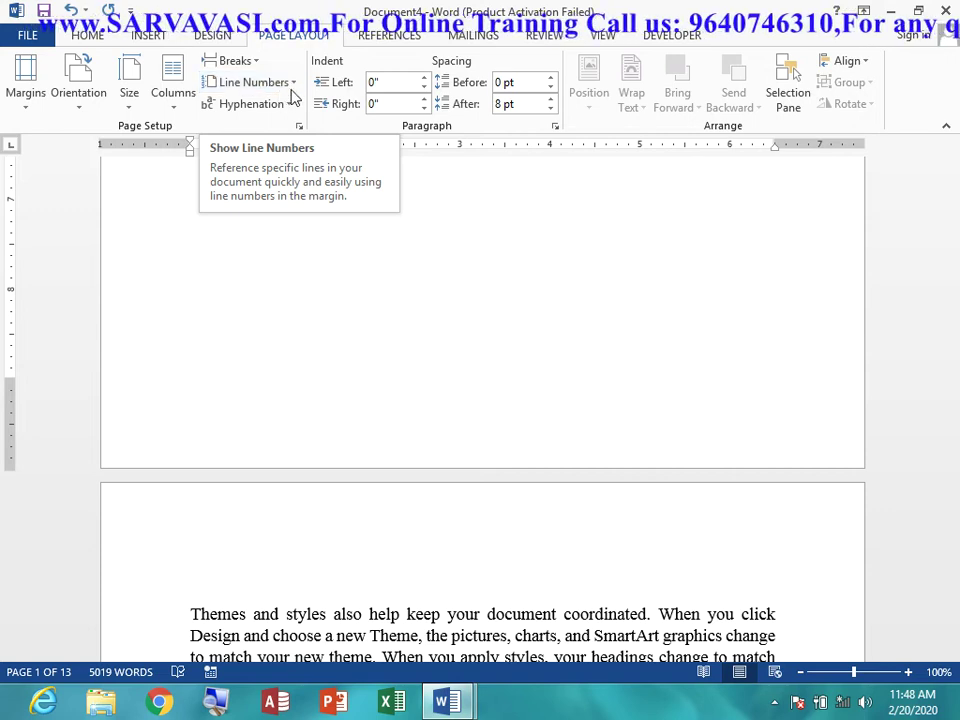
Glance at the Line Numbers choices, then place the cursor at the document start
click(292, 88)
click(340, 514)
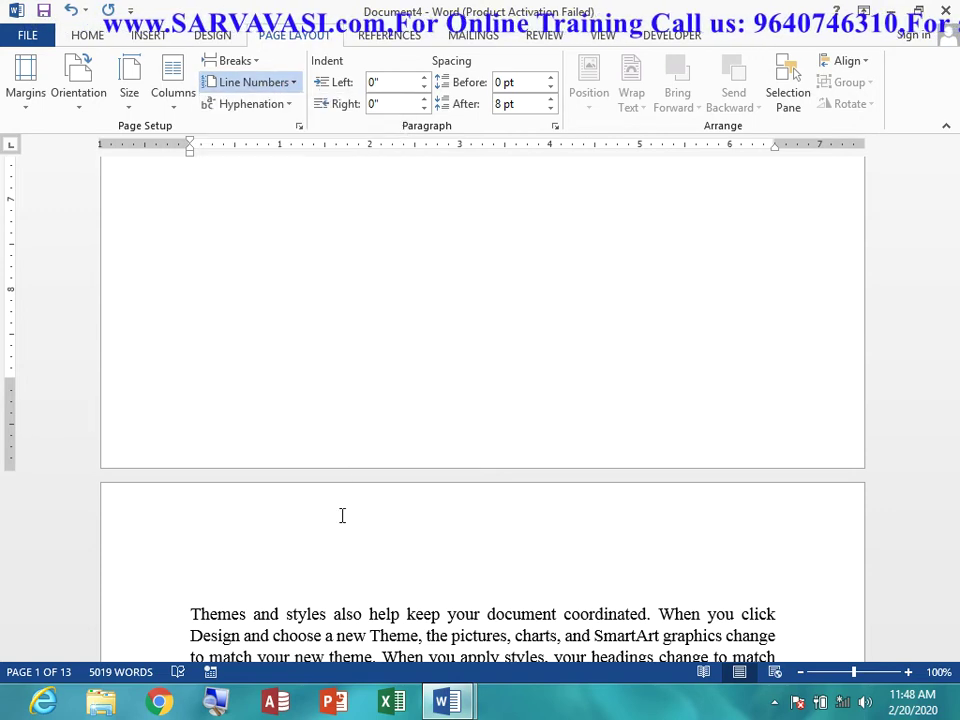
scroll(336, 463, up, 5)
scroll(336, 462, up, 1)
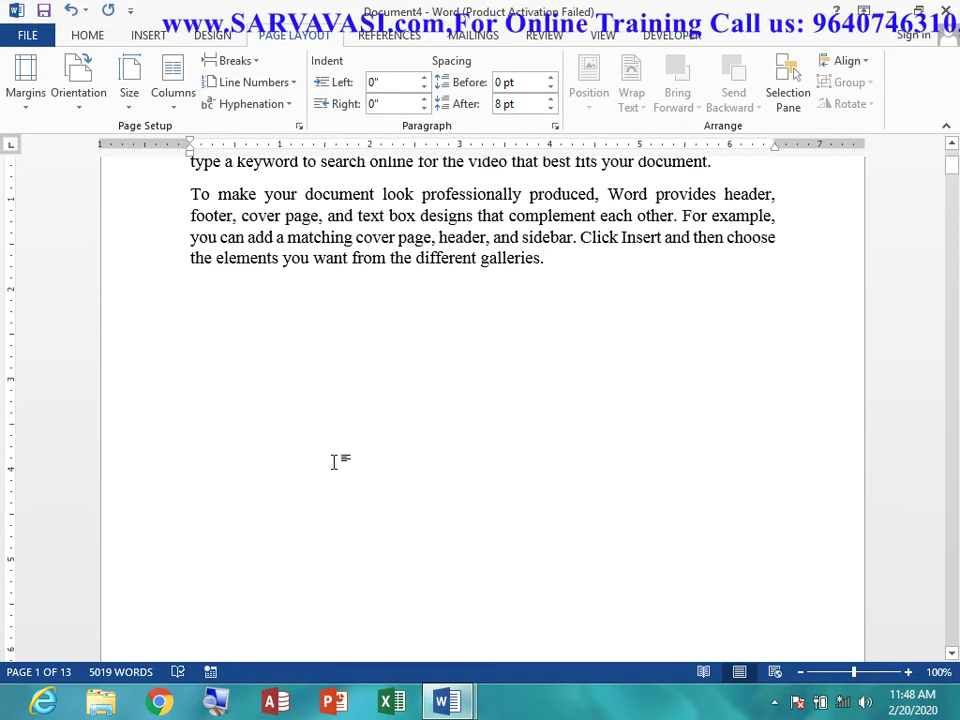
scroll(325, 416, up, 3)
click(190, 272)
Select the whole document and number its lines continuously
key(ctrl+a)
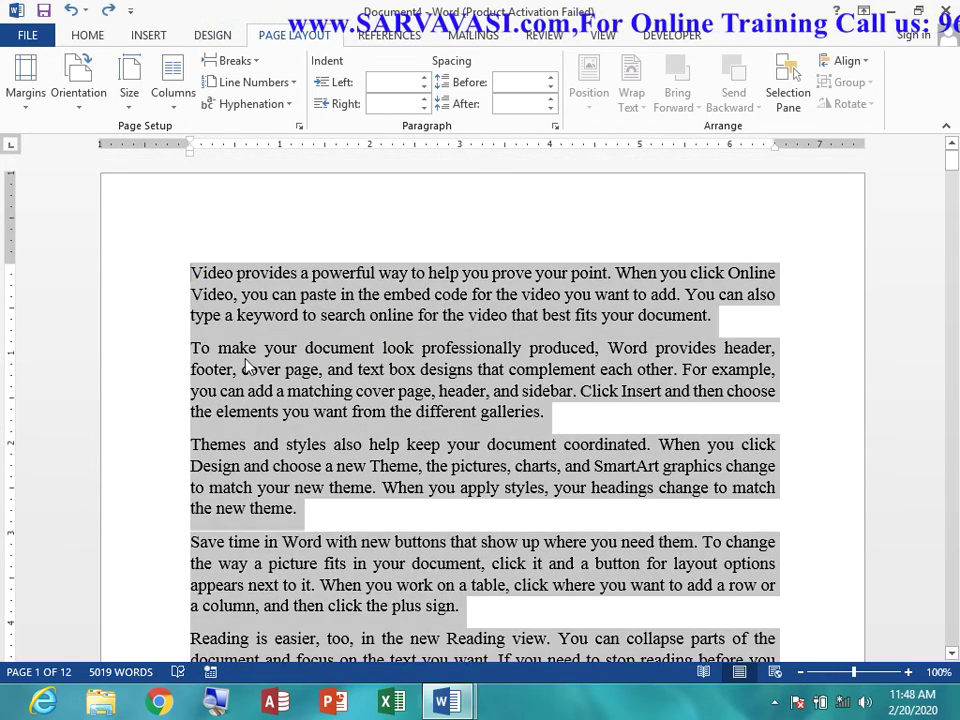
click(282, 102)
click(281, 82)
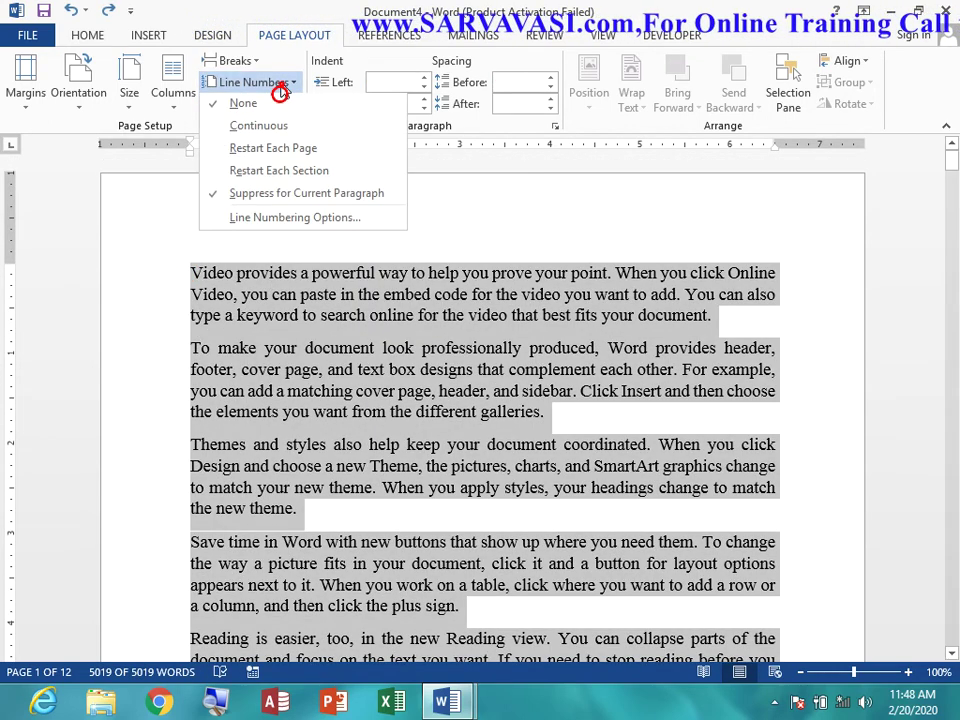
click(257, 128)
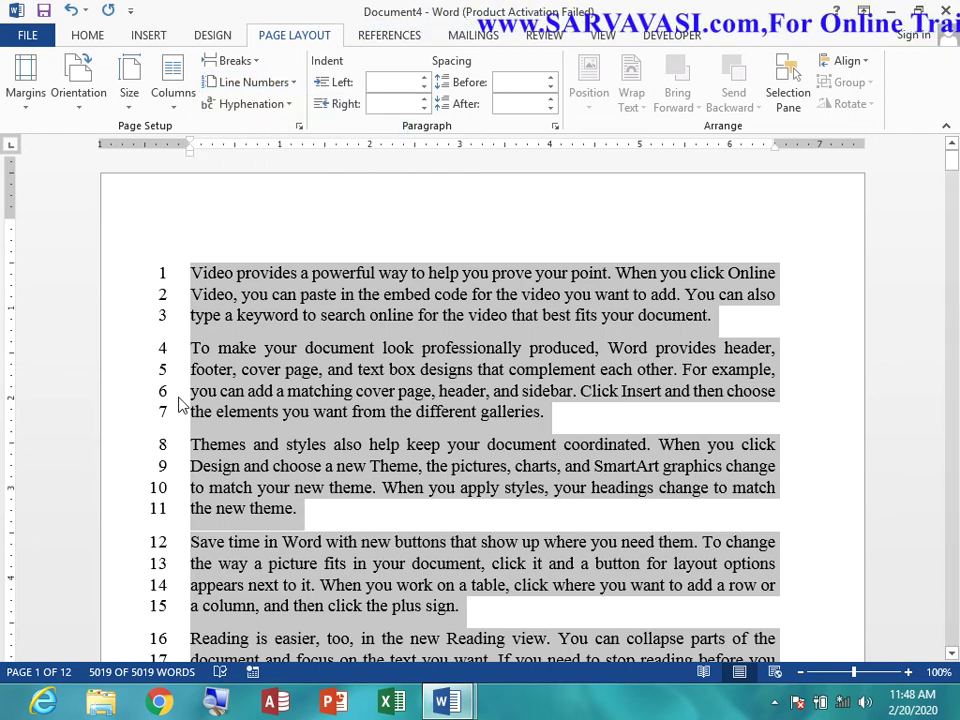
scroll(190, 335, down, 1)
scroll(185, 410, down, 2)
scroll(186, 420, down, 3)
scroll(185, 415, down, 4)
scroll(185, 415, down, 4)
scroll(185, 415, down, 5)
scroll(185, 412, down, 5)
scroll(185, 412, down, 5)
scroll(185, 415, down, 5)
scroll(185, 420, down, 1)
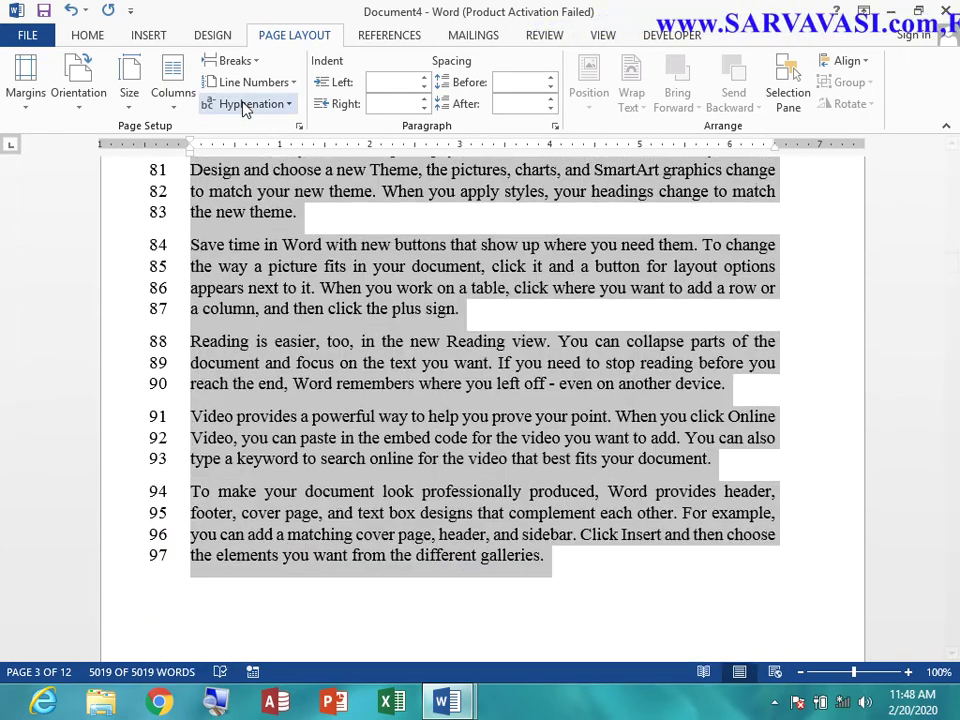
Change line numbering to restart on each page
click(270, 84)
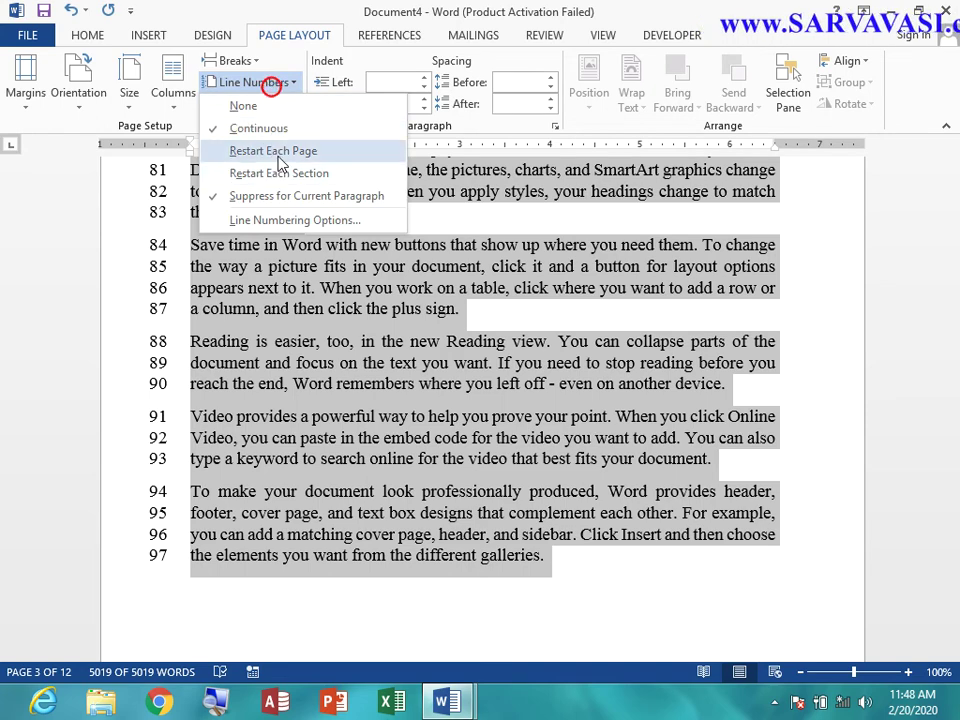
click(281, 163)
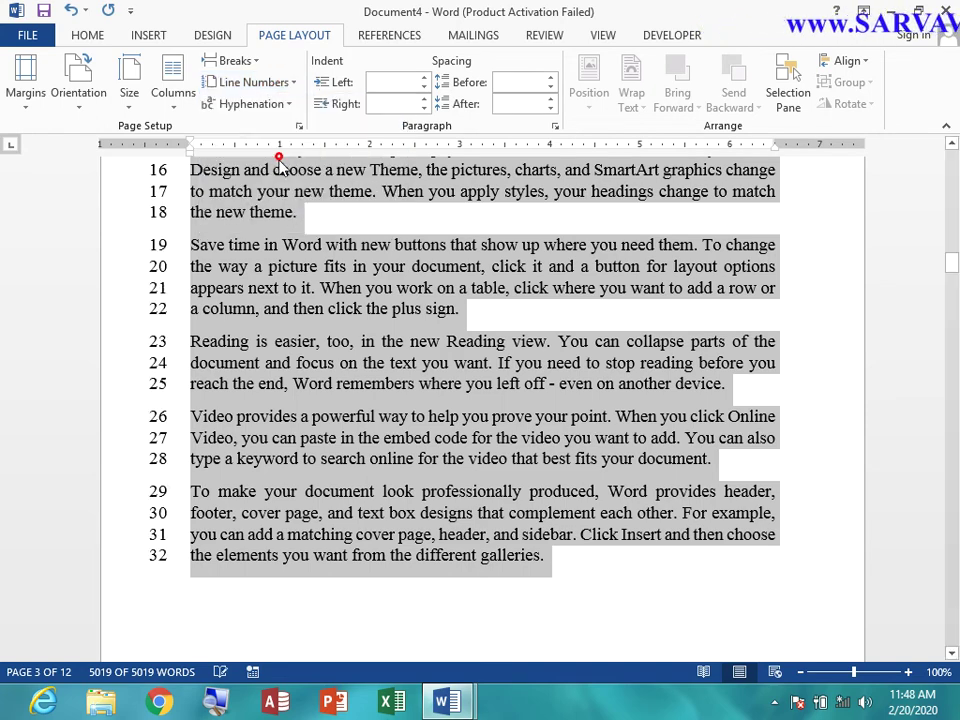
scroll(280, 354, up, 3)
scroll(281, 352, up, 5)
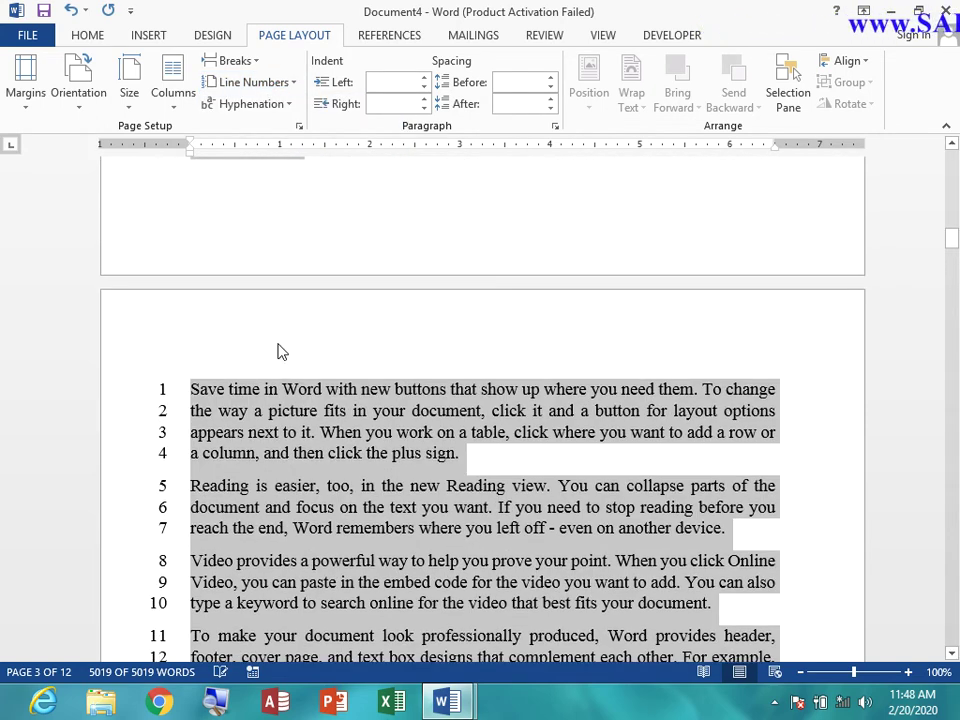
scroll(279, 349, up, 5)
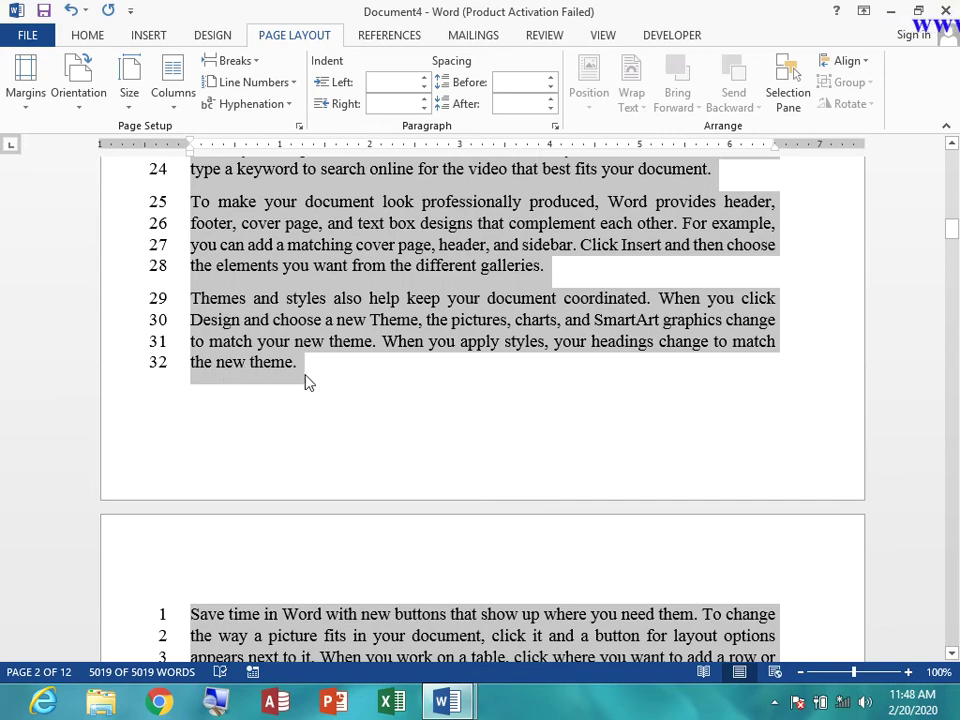
Remove line numbering from the document by choosing None
scroll(211, 381, down, 1)
scroll(211, 381, down, 3)
scroll(211, 381, down, 3)
scroll(211, 381, down, 4)
scroll(211, 381, down, 3)
scroll(211, 381, down, 3)
scroll(211, 381, down, 6)
scroll(211, 381, down, 4)
scroll(211, 381, down, 2)
click(264, 84)
click(266, 105)
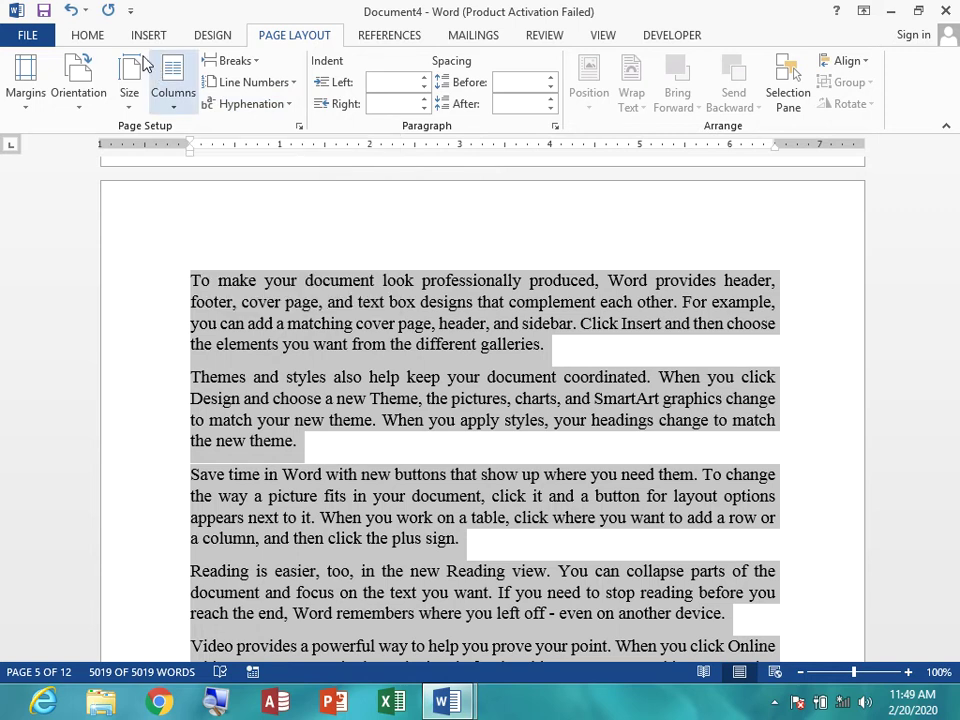
Left-align the entire selected sample text instead of justifying it, then scroll to review it
click(92, 36)
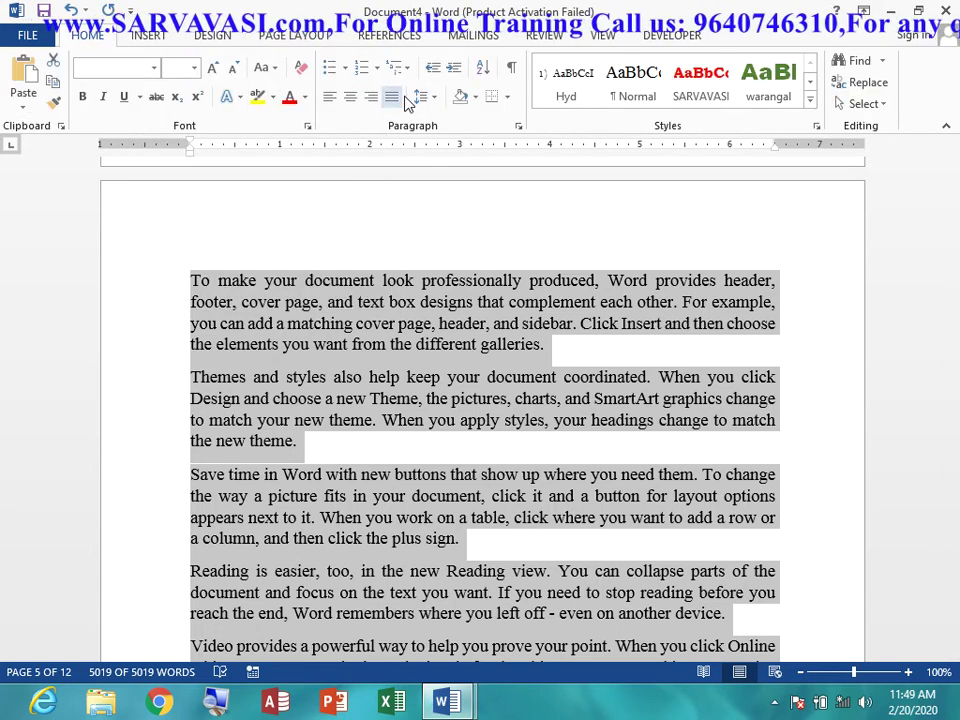
click(330, 97)
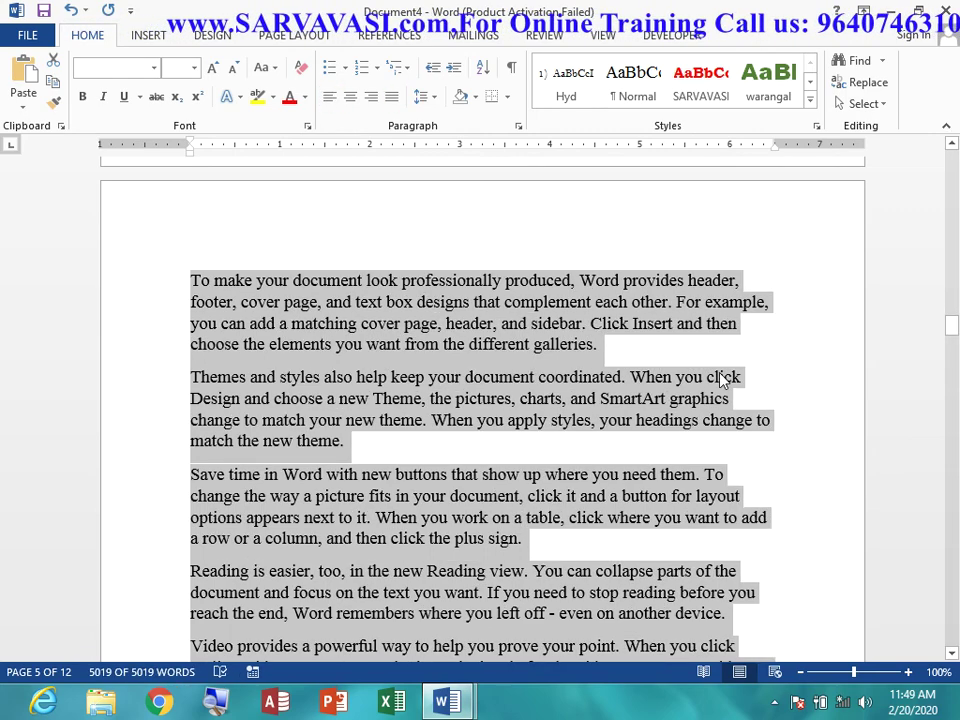
scroll(724, 377, down, 5)
scroll(722, 378, down, 5)
scroll(722, 379, up, 5)
scroll(722, 379, up, 5)
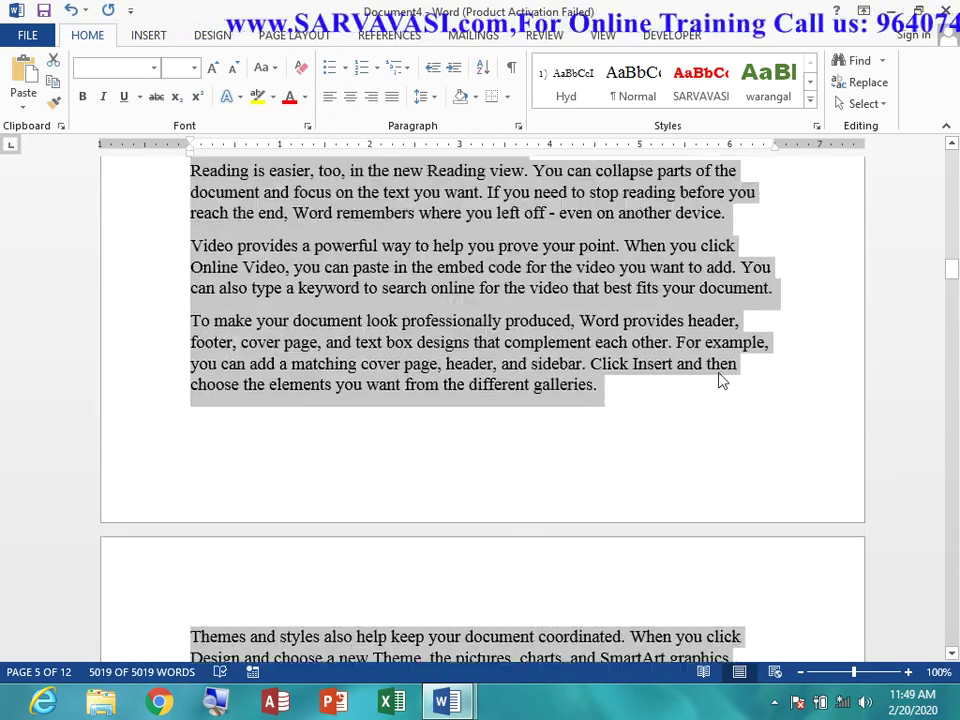
scroll(722, 379, up, 5)
drag(952, 250, 952, 160)
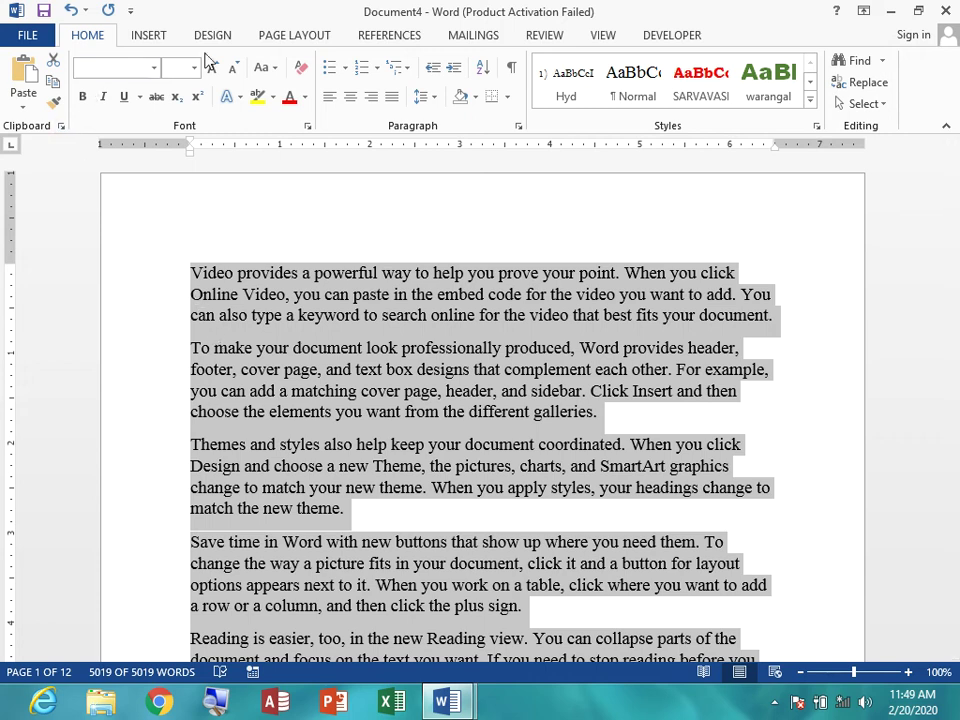
Apply Automatic hyphenation to the document and scroll to see the split words
click(311, 36)
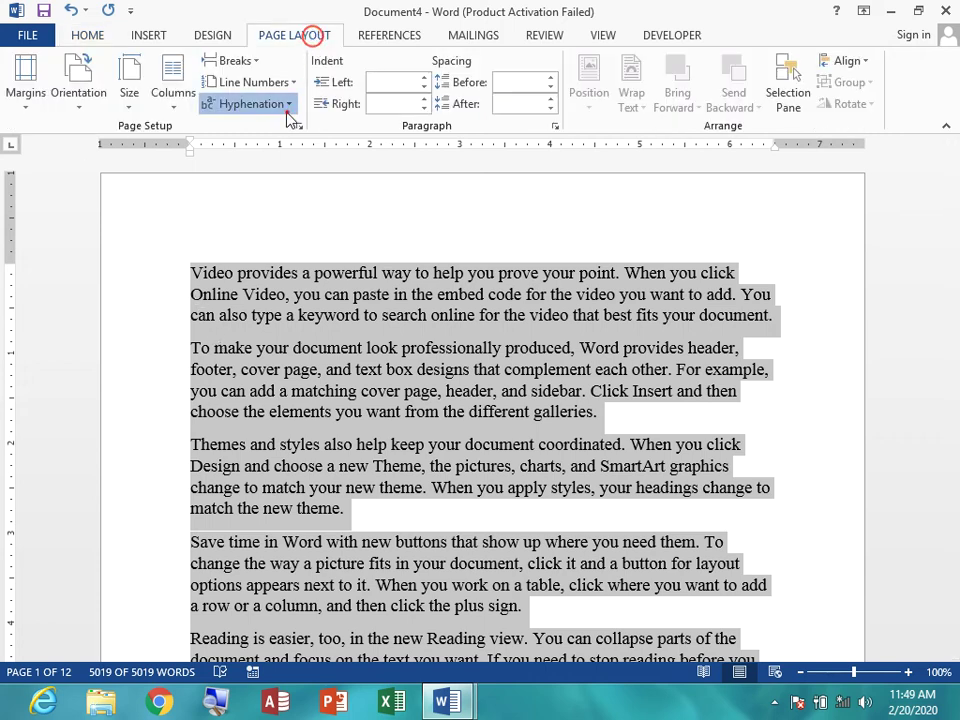
click(287, 110)
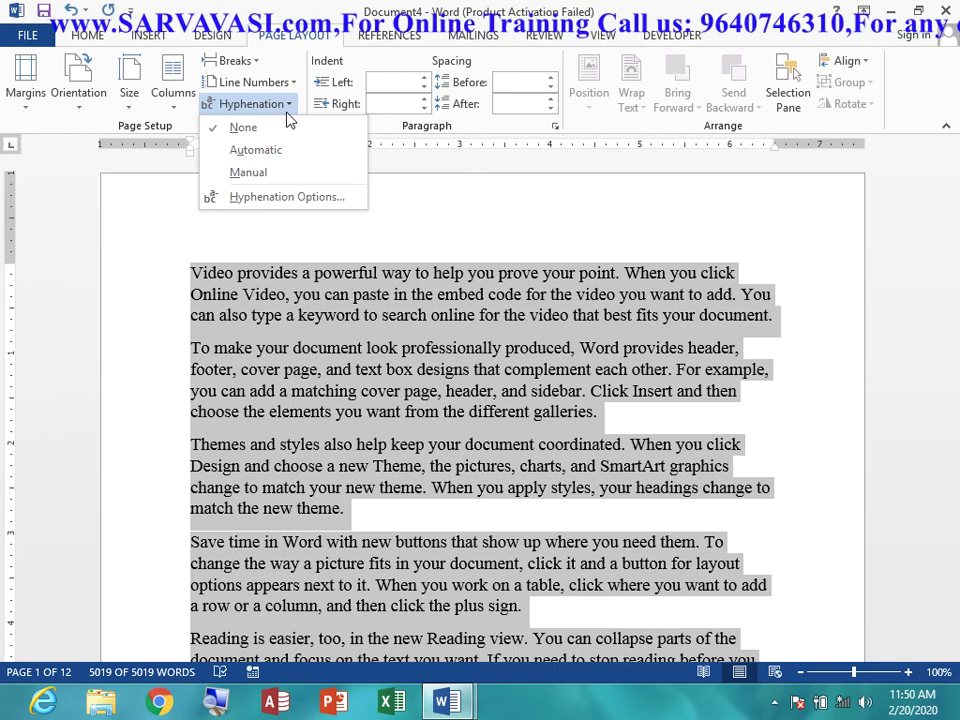
click(272, 149)
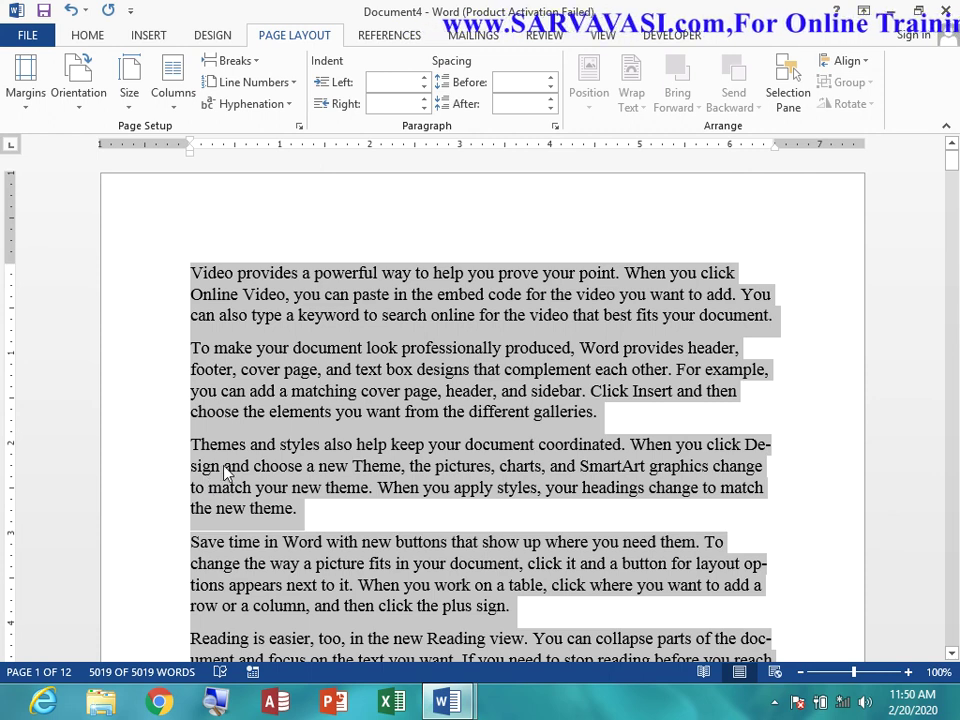
scroll(585, 497, down, 2)
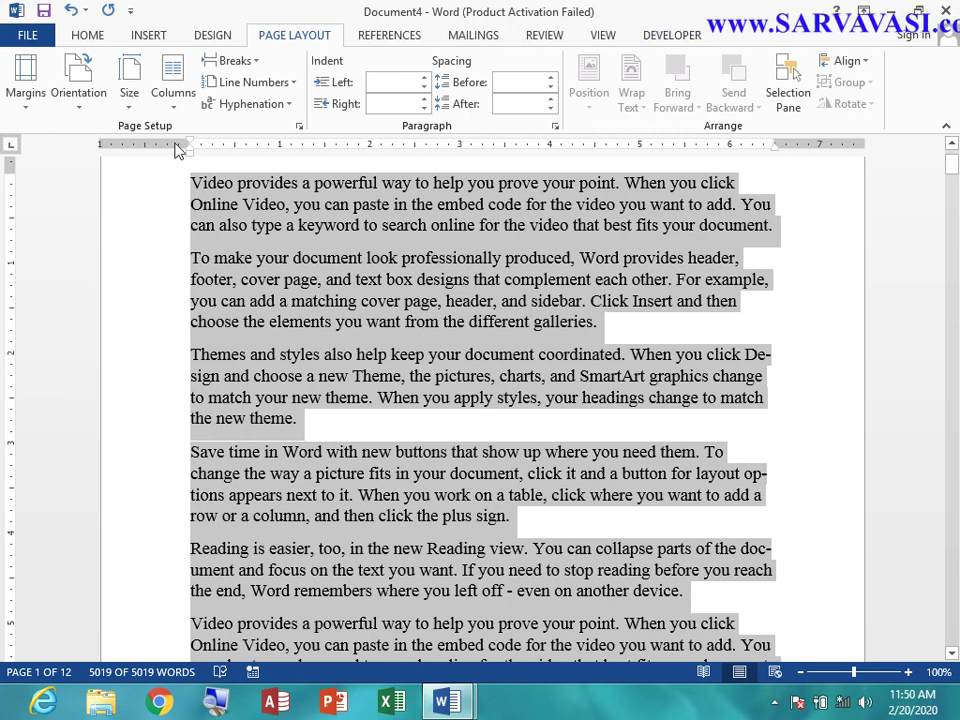
Switch hyphenation to None, then back to Automatic
click(248, 103)
click(233, 126)
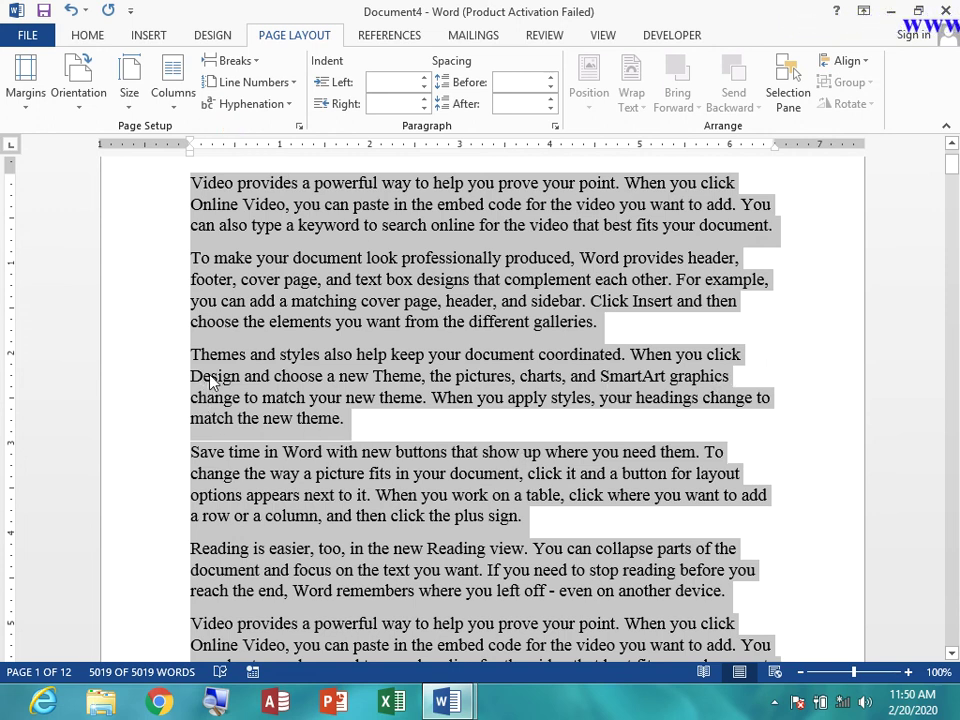
click(252, 103)
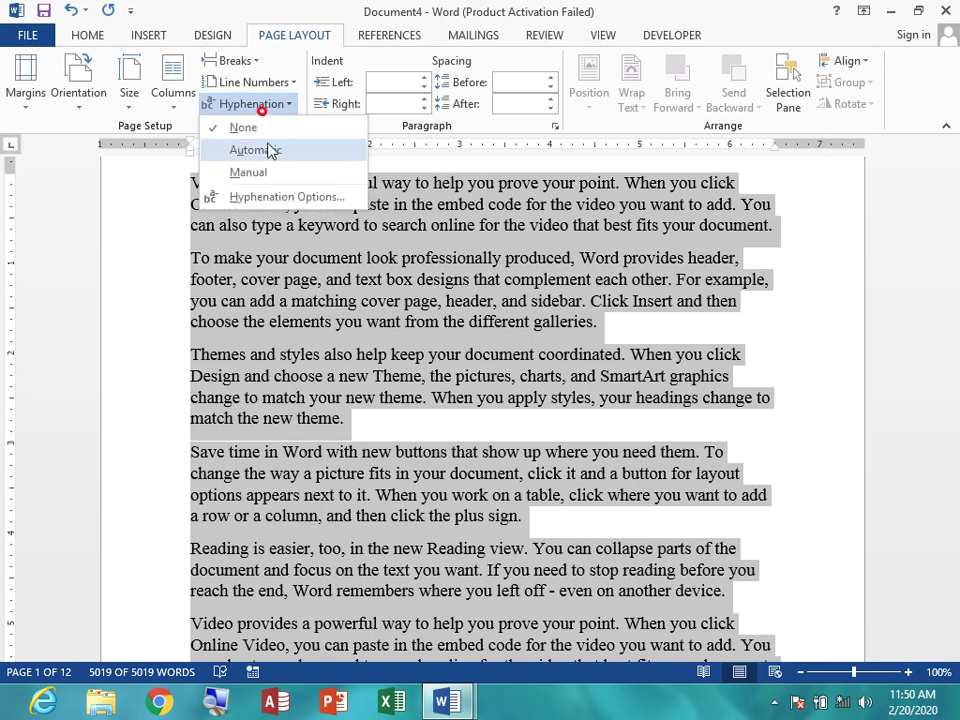
click(270, 149)
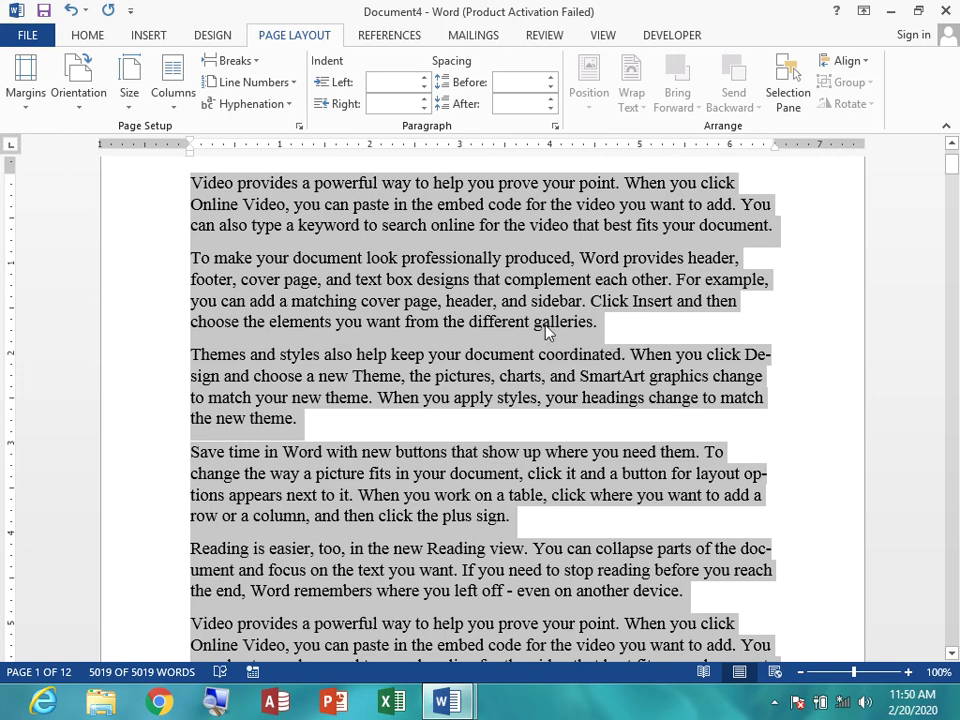
Set hyphenation to None for the final version of the text
click(262, 105)
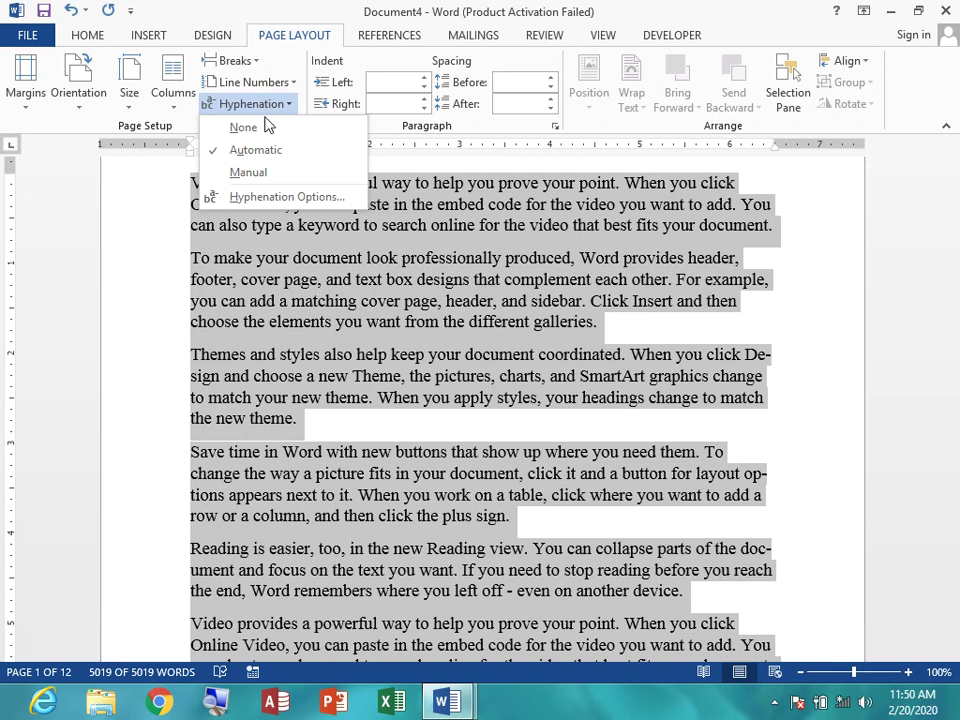
click(263, 127)
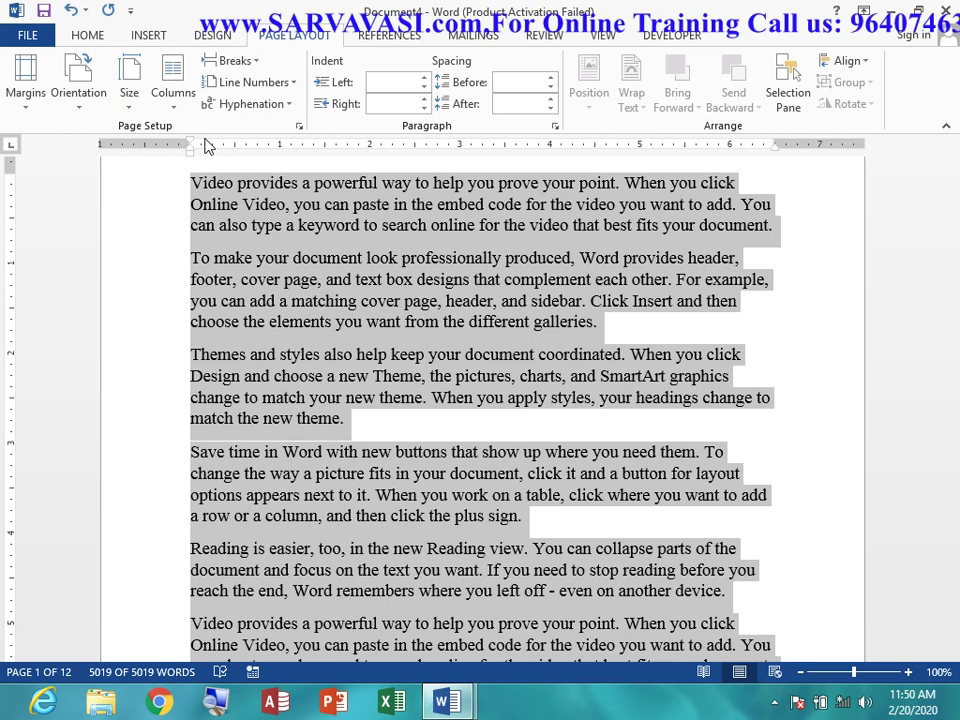
click(775, 703)
right_click(774, 577)
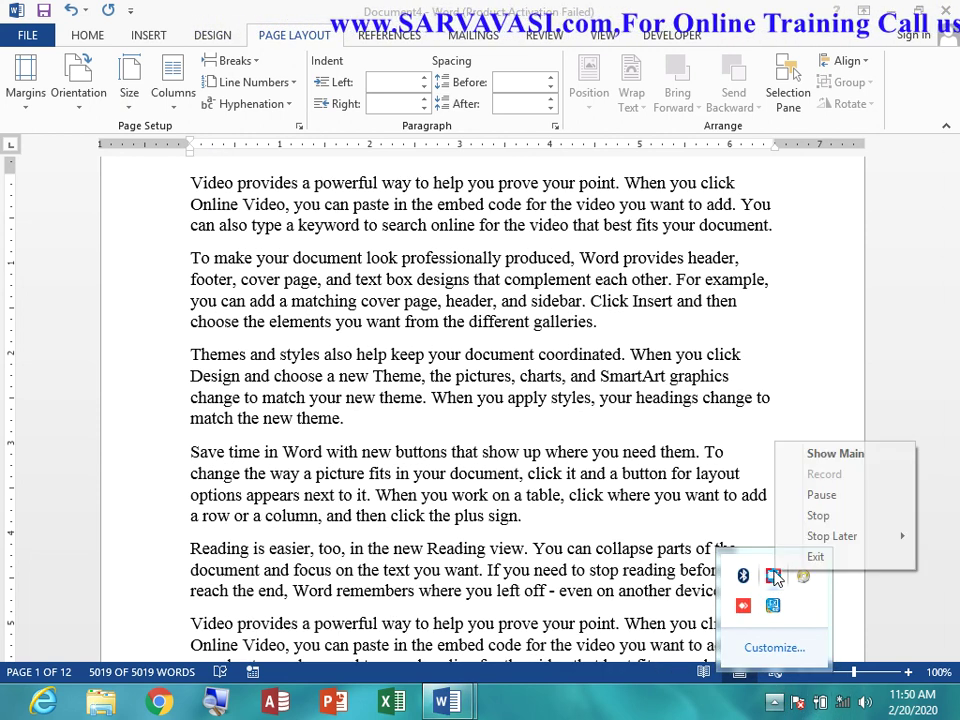